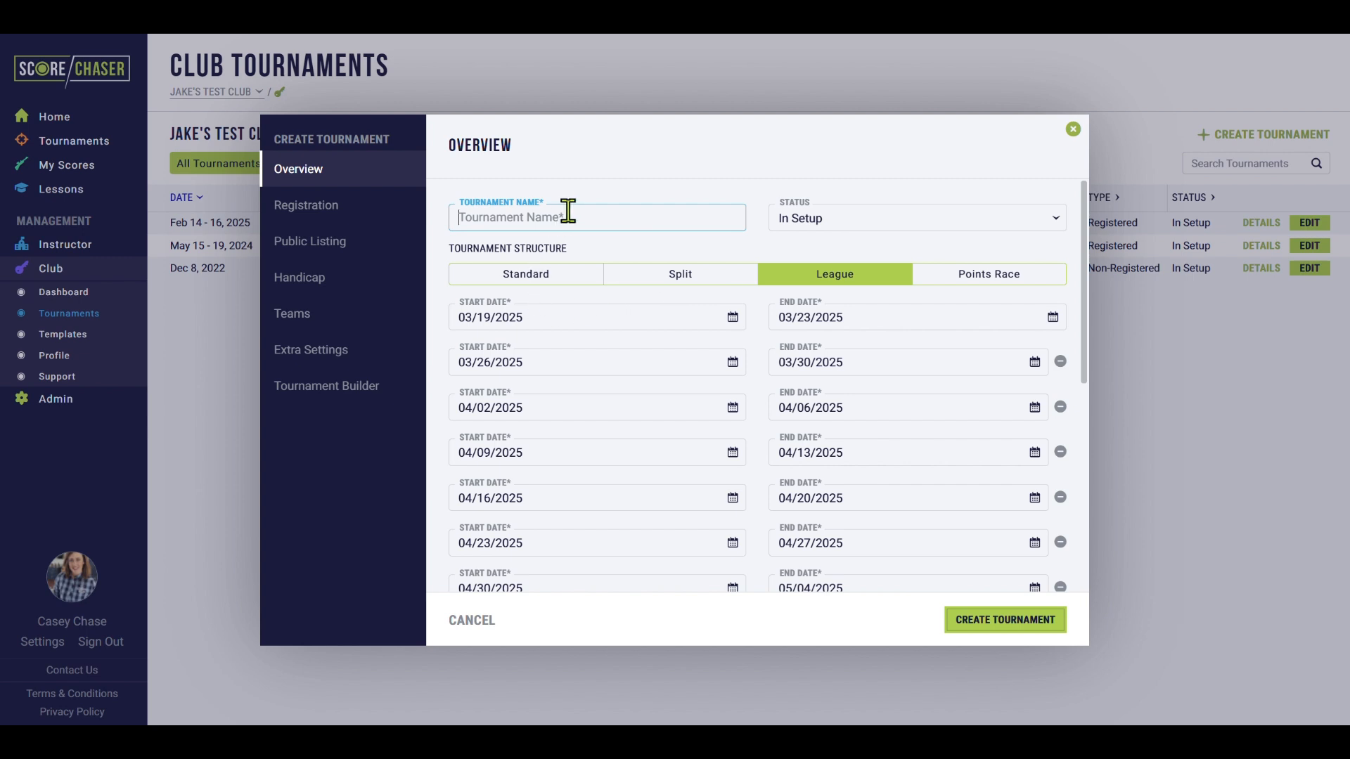
Step: Name the tournament Spring League and keep its status as In Setup
type("Spring League")
left_click(912, 226)
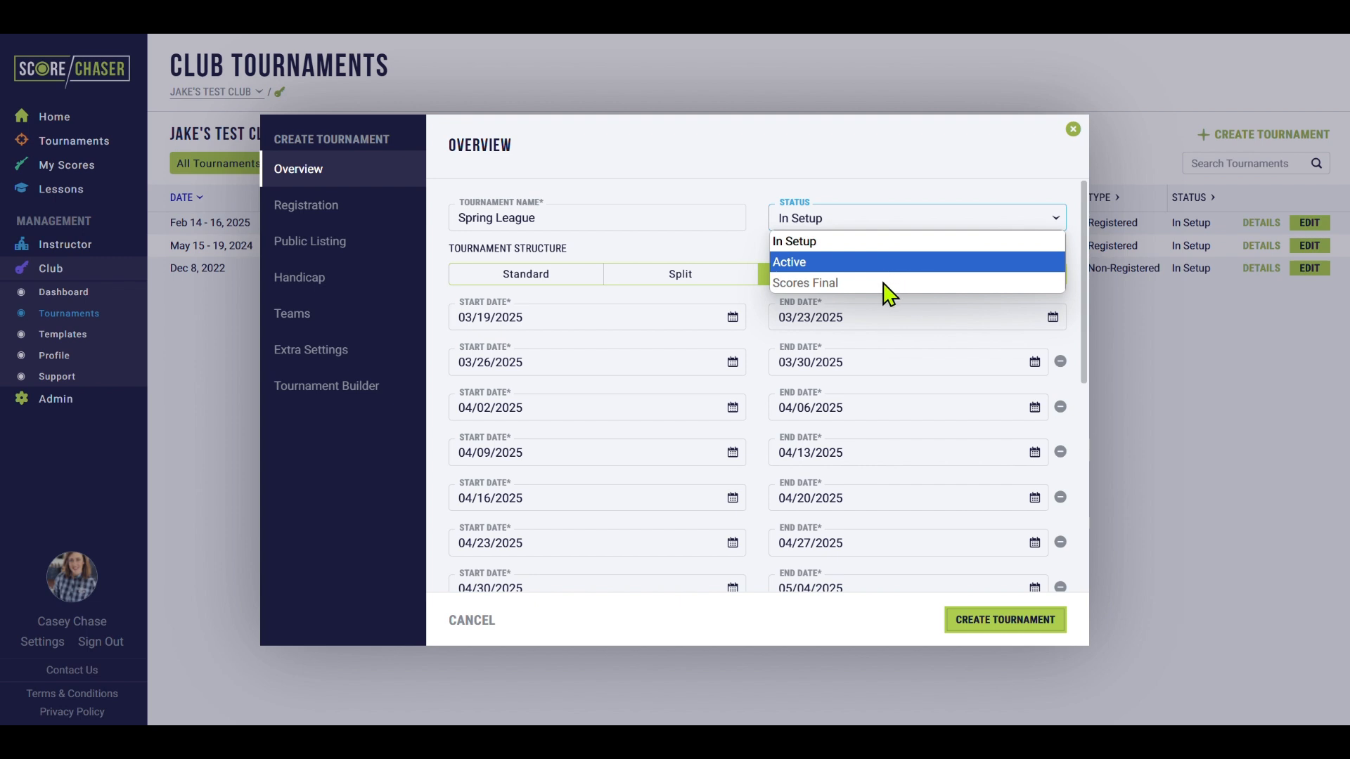
left_click(779, 242)
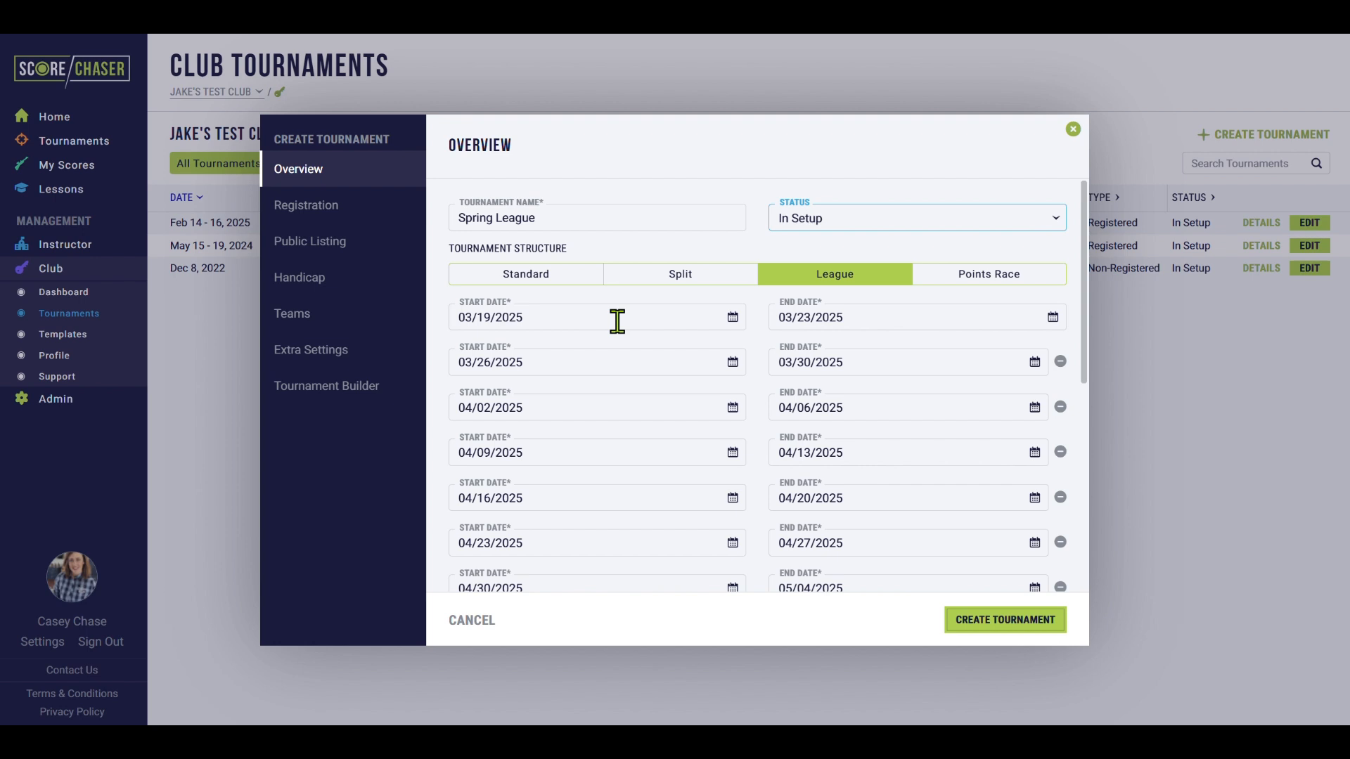
Step: Add another league date range running from 05/07/2025 to 05/11/2025
scroll(632, 397, "down", 3)
scroll(633, 432, "down", 1)
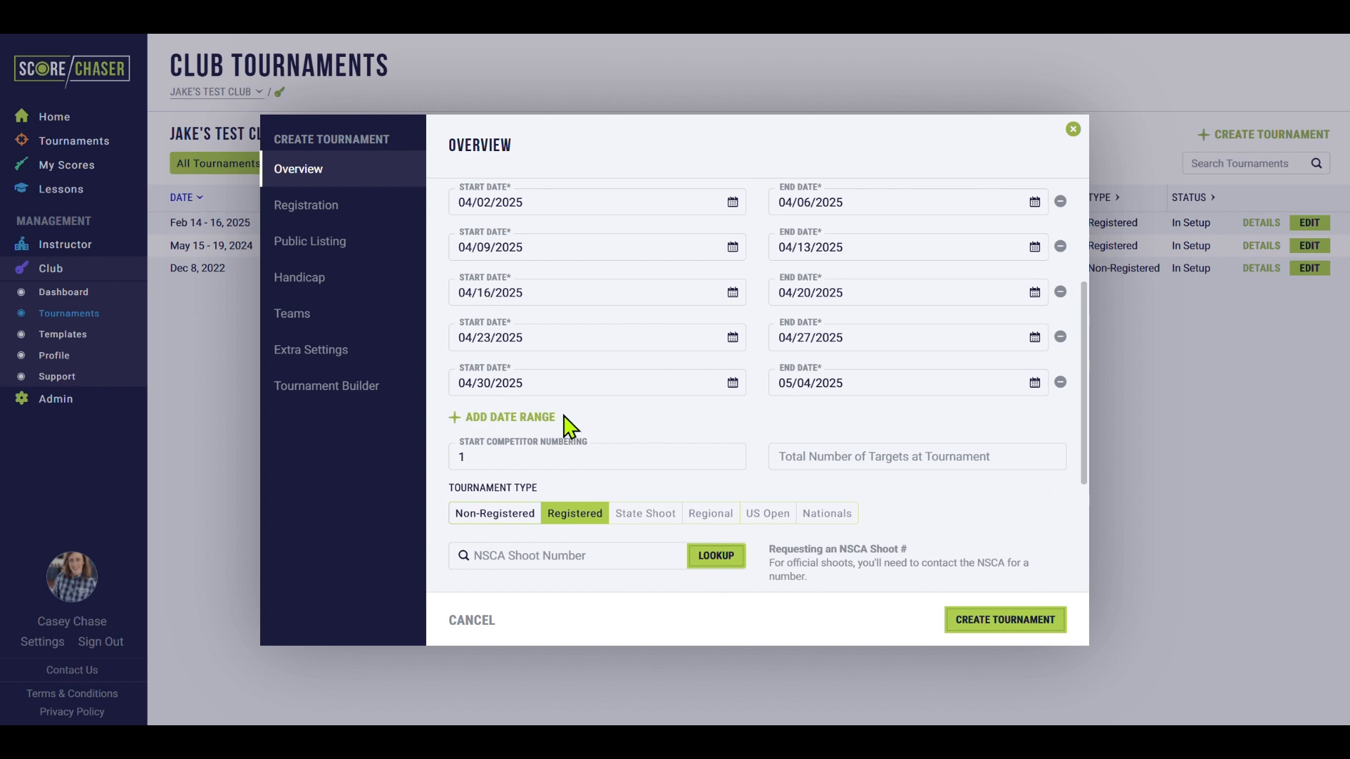
left_click(524, 421)
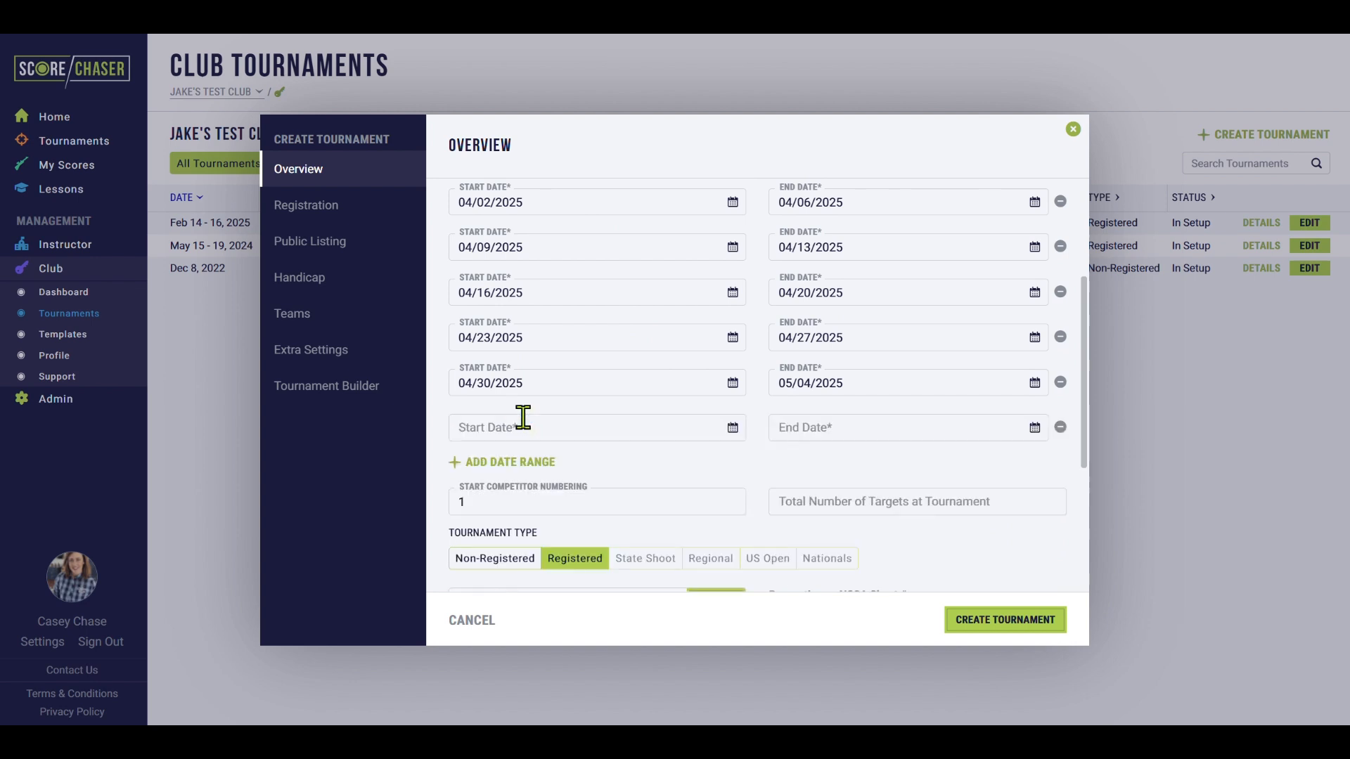
left_click(528, 431)
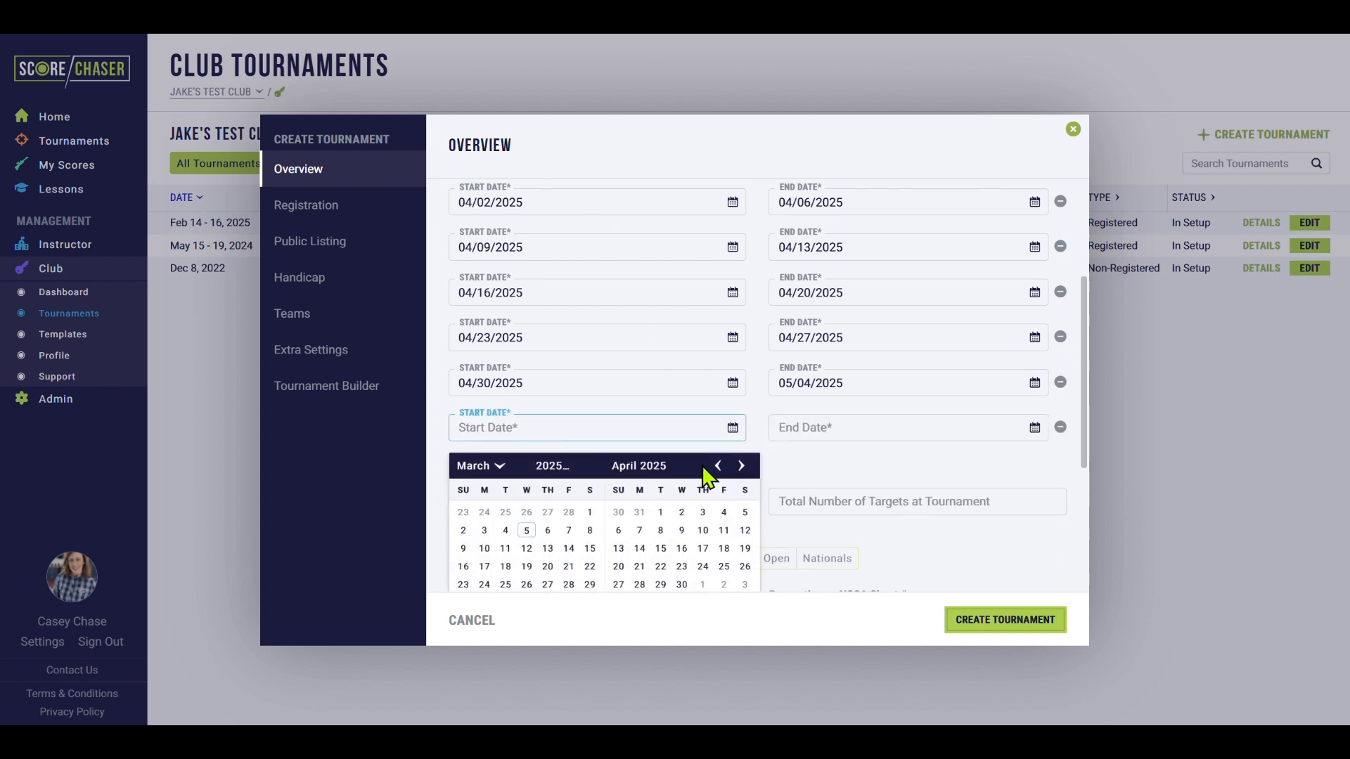
left_click(741, 467)
left_click(681, 531)
left_click(799, 426)
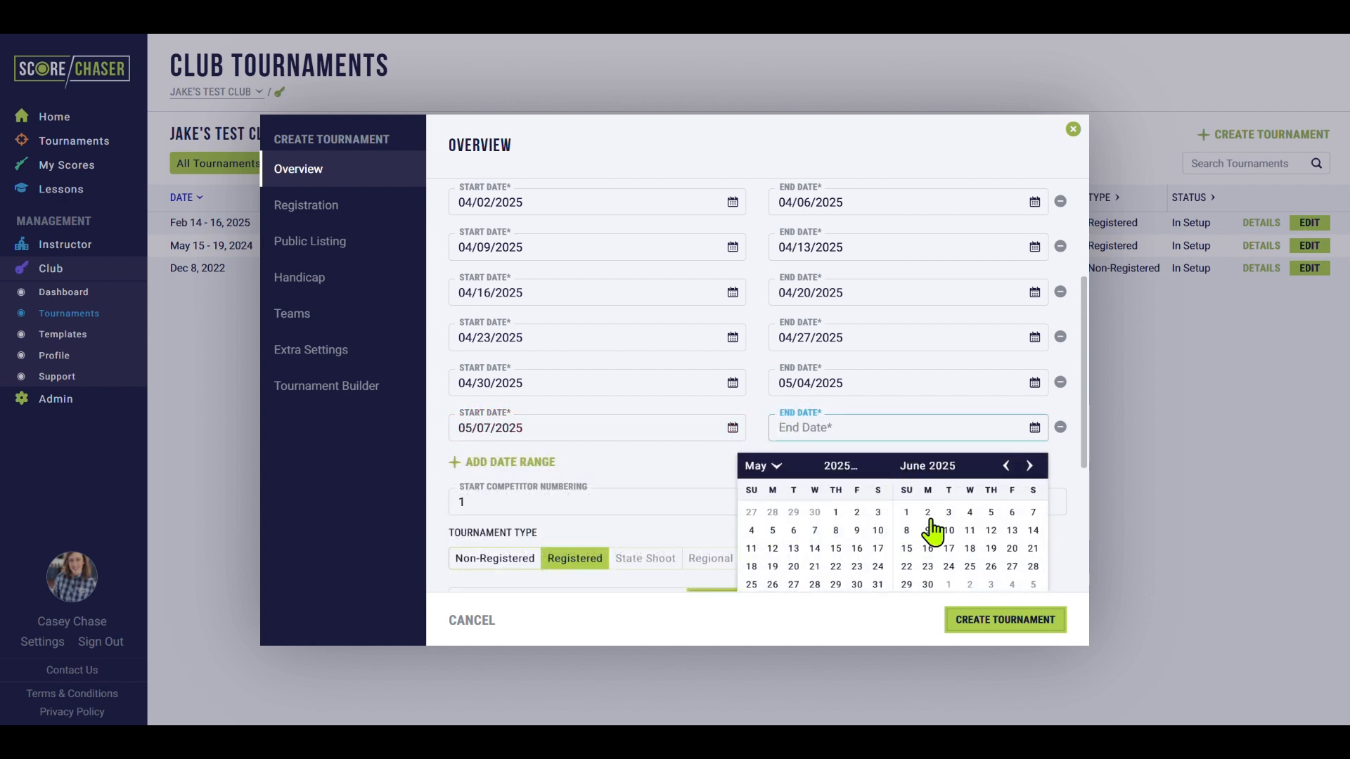
left_click(751, 551)
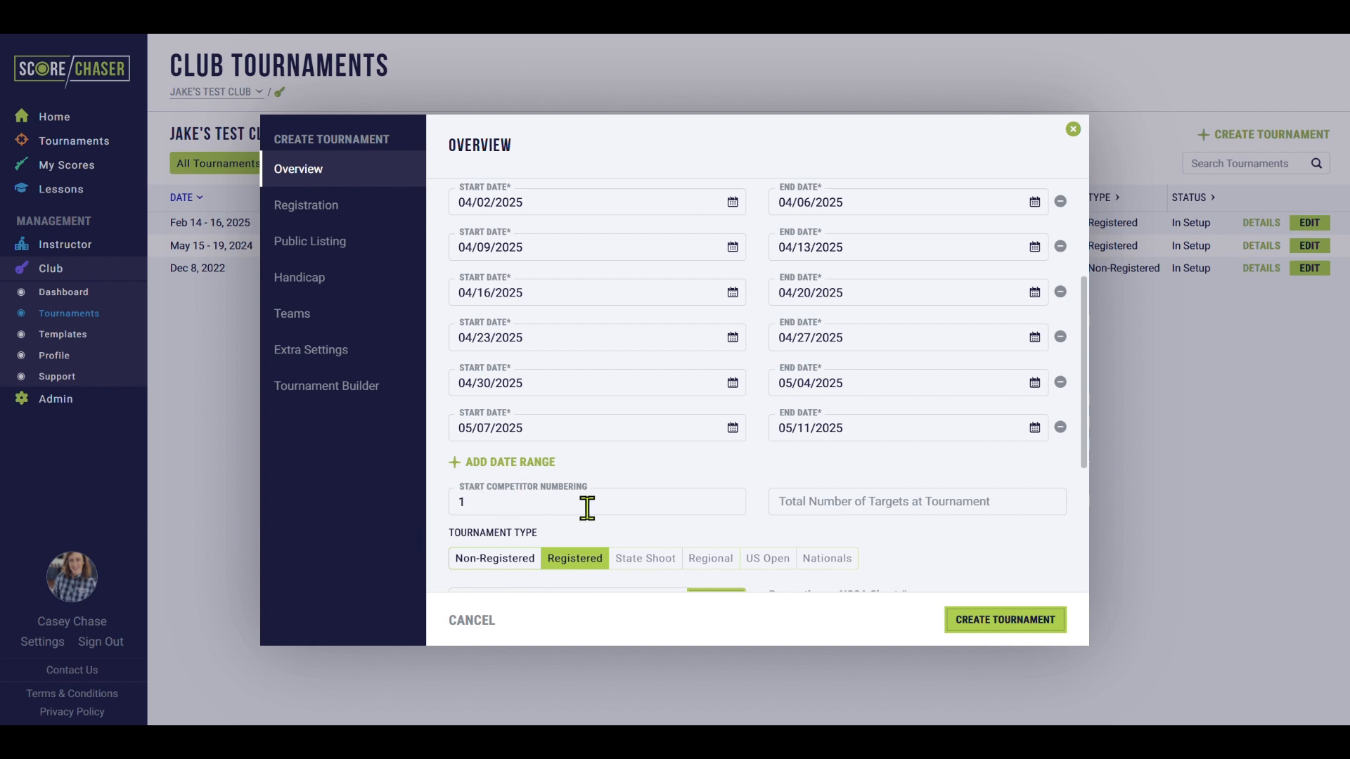
Step: Complete the overview with 400 total targets, the Non-Registered tournament type and Chicago as the timezone city
left_click(808, 508)
type("400")
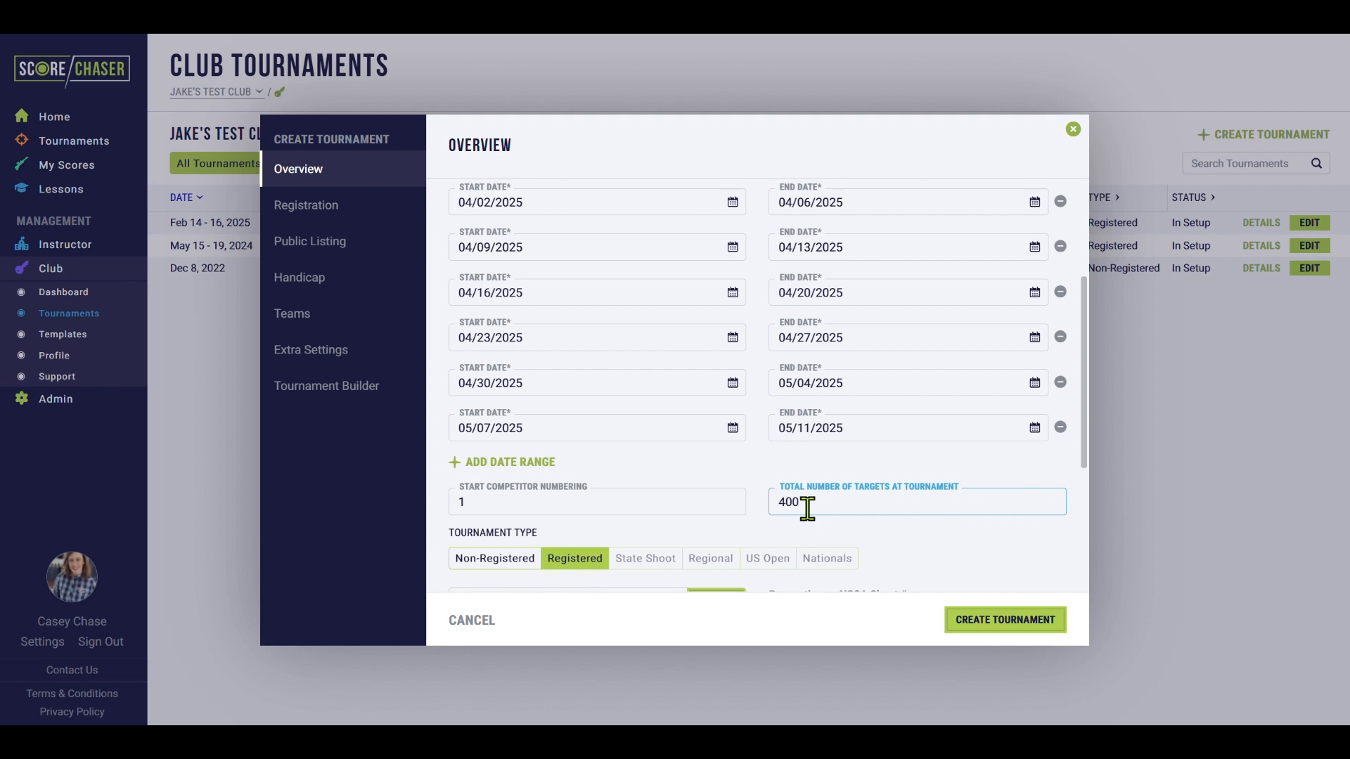
scroll(807, 508, "down", 4)
left_click(512, 303)
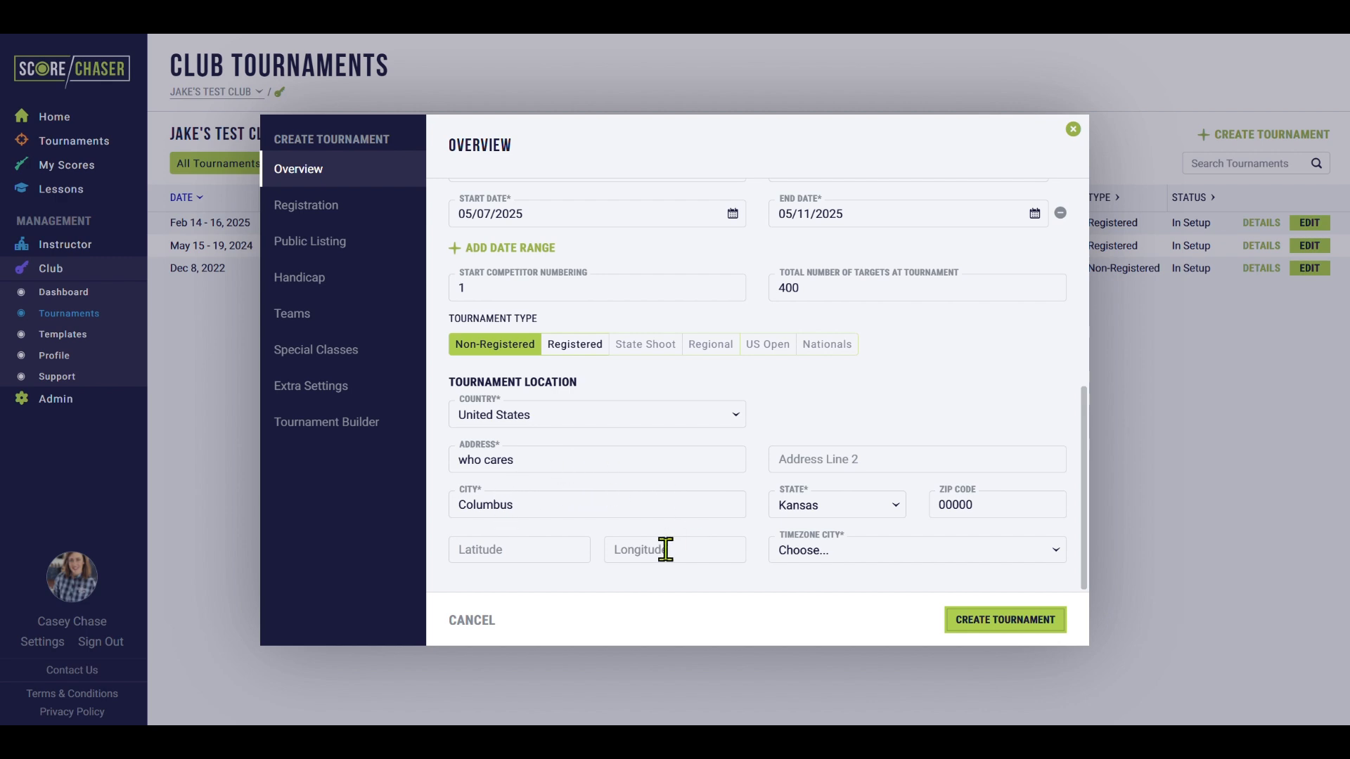
left_click(984, 559)
left_click(833, 212)
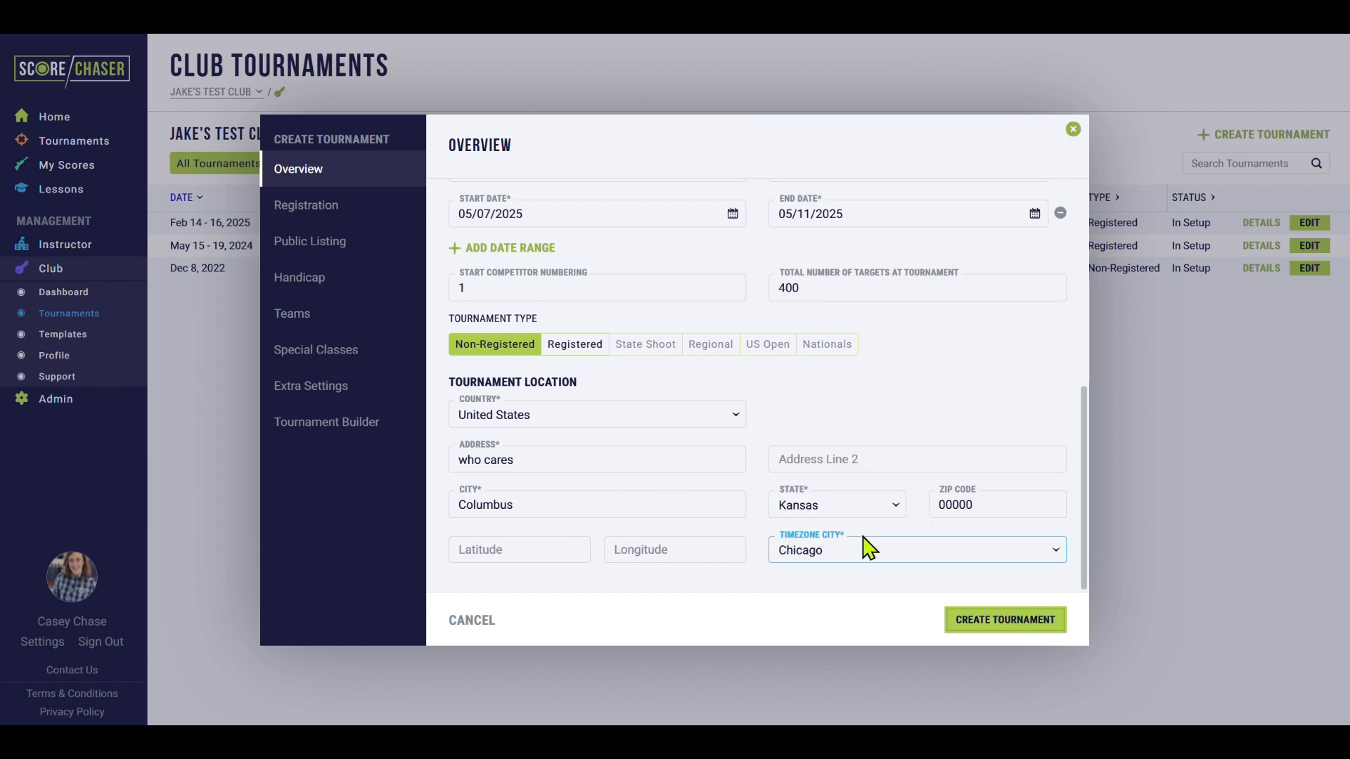
Step: Set the registration period to start on 03/12/2025 and end on 04/09/2025, both at 12:00 am
left_click(339, 220)
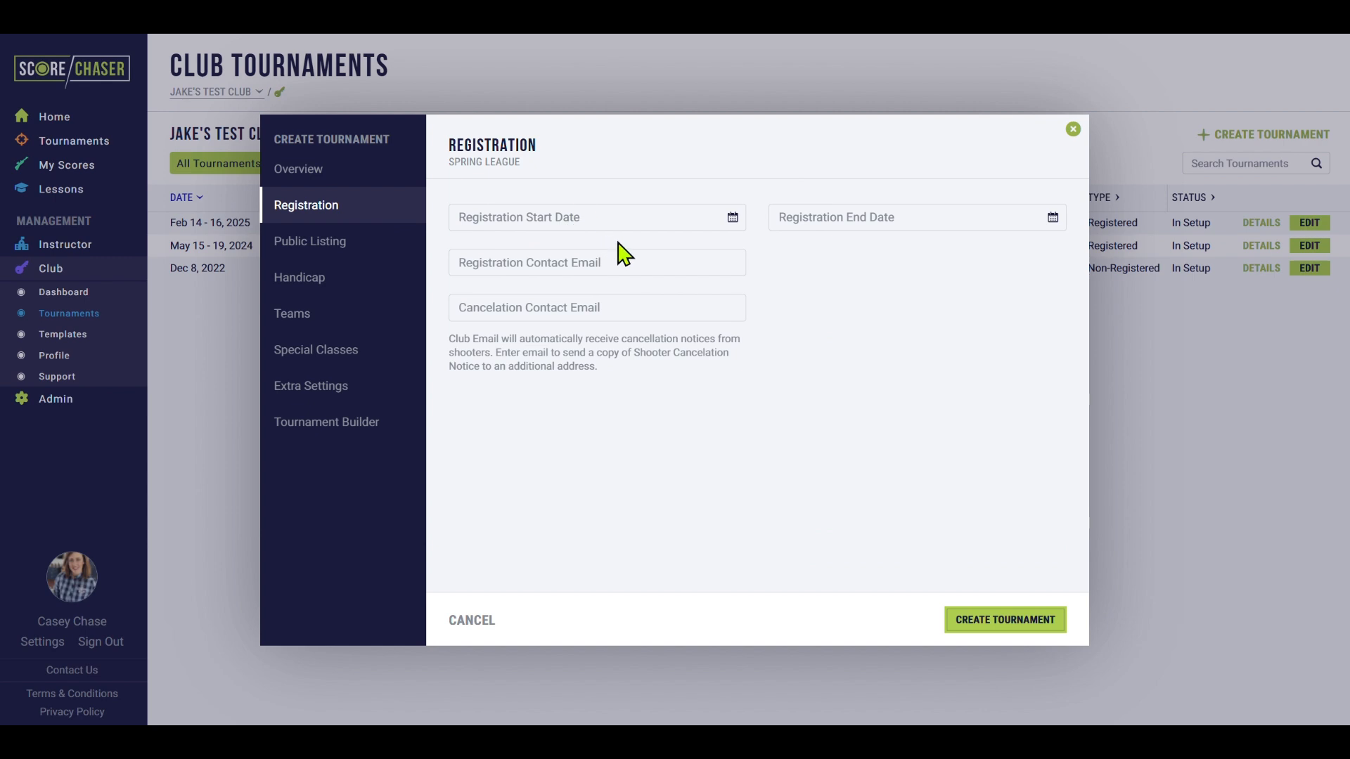
left_click(623, 218)
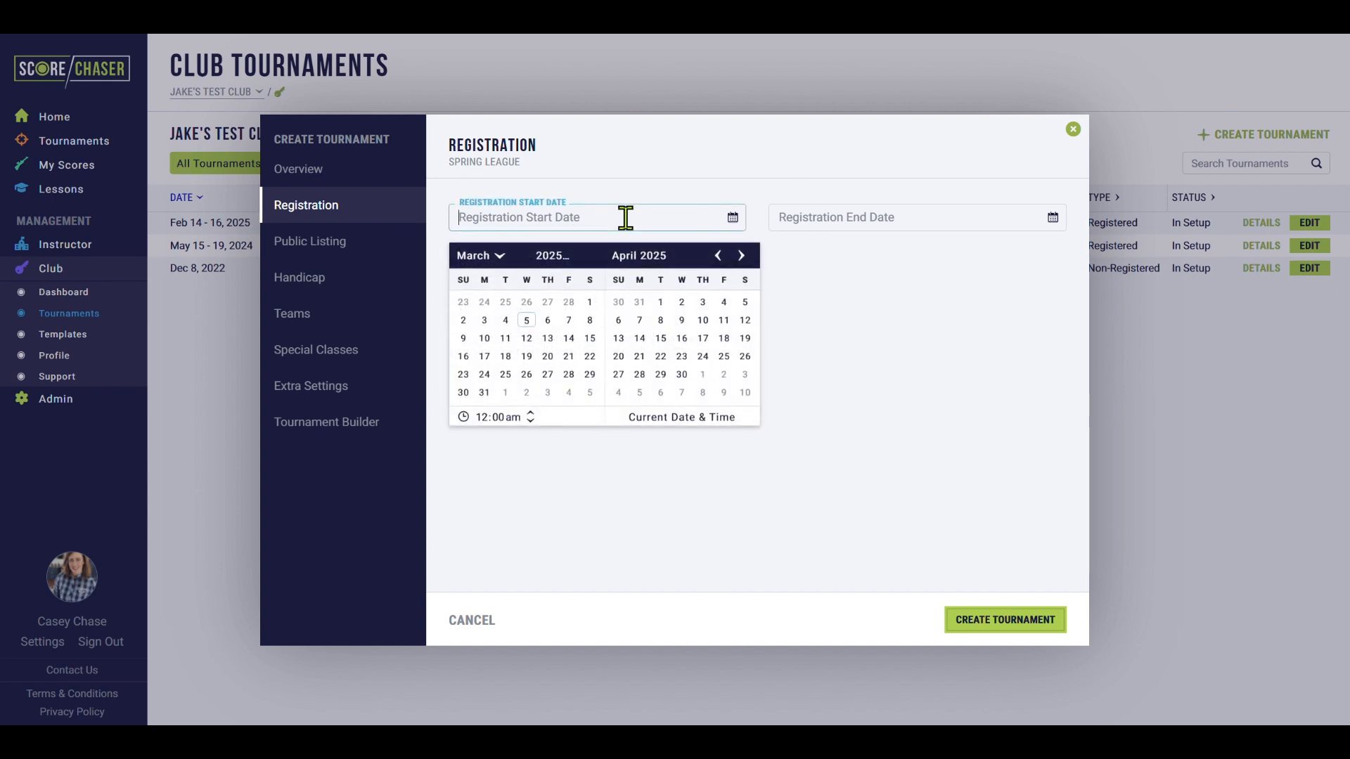
left_click(527, 338)
left_click(868, 215)
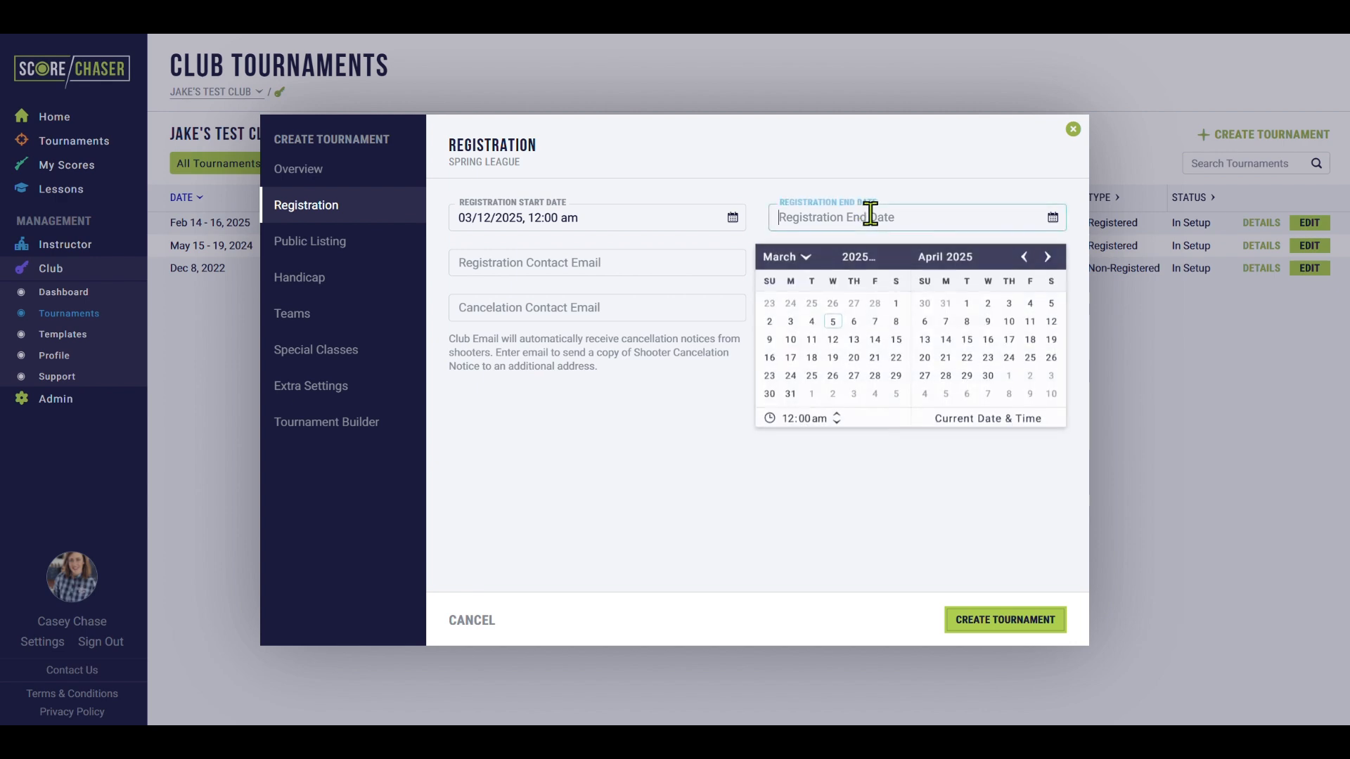
left_click(1047, 256)
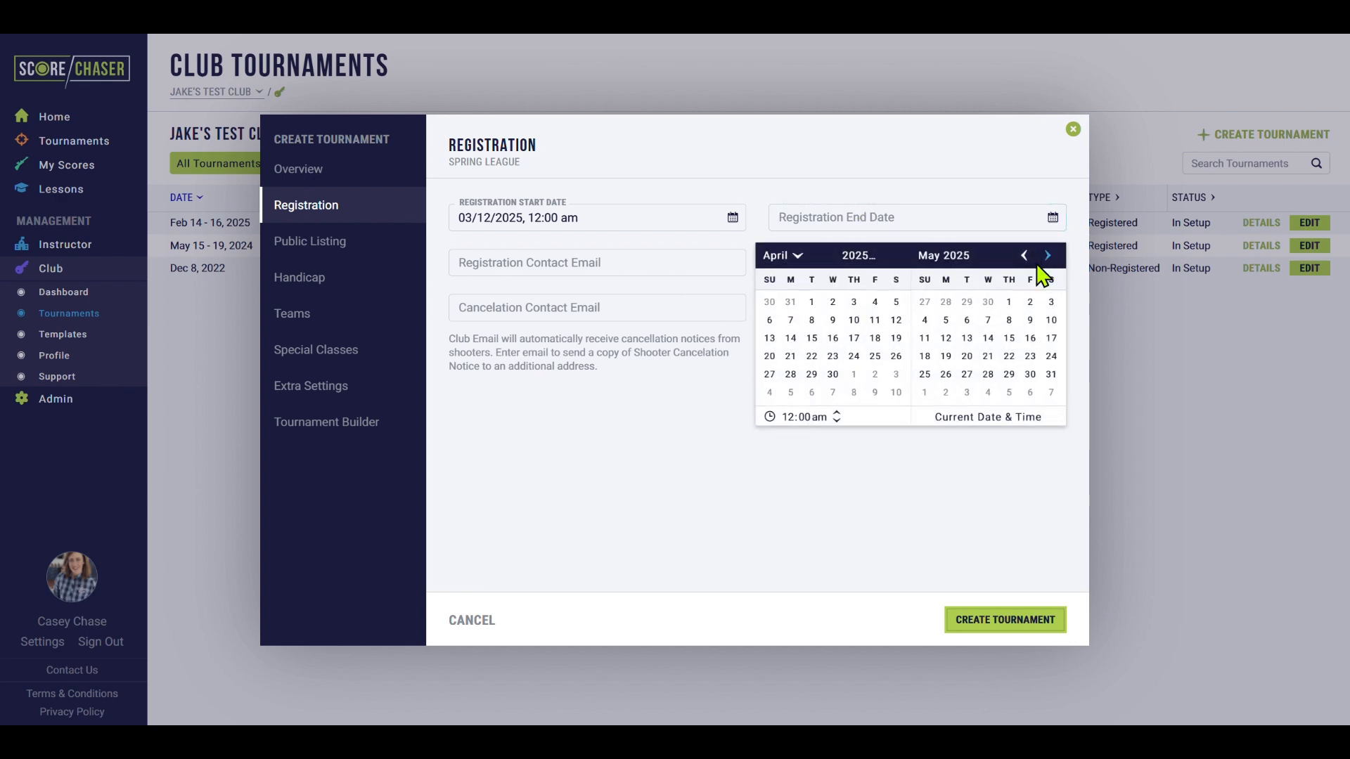
left_click(835, 325)
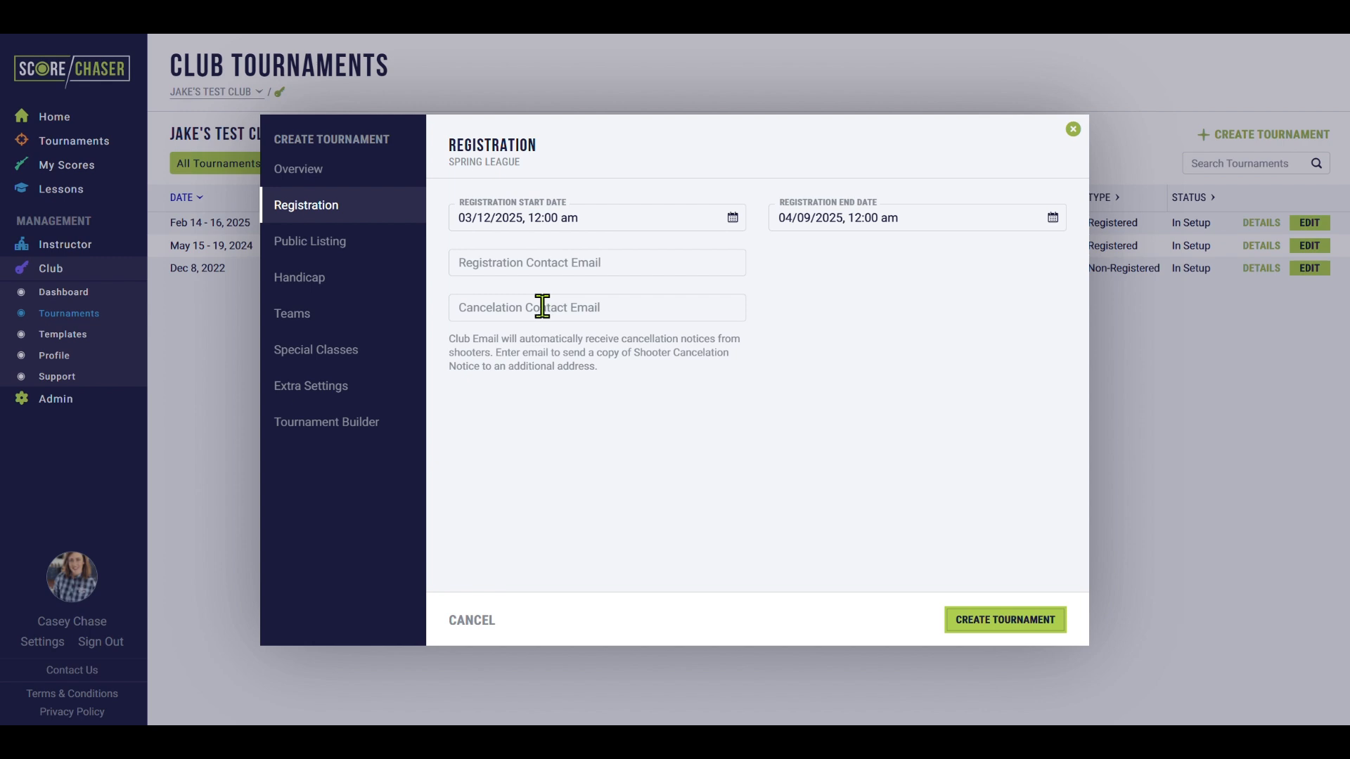
Step: Insert the Spring League flyer image into the public listing description and lay it out centered at full width
left_click(332, 245)
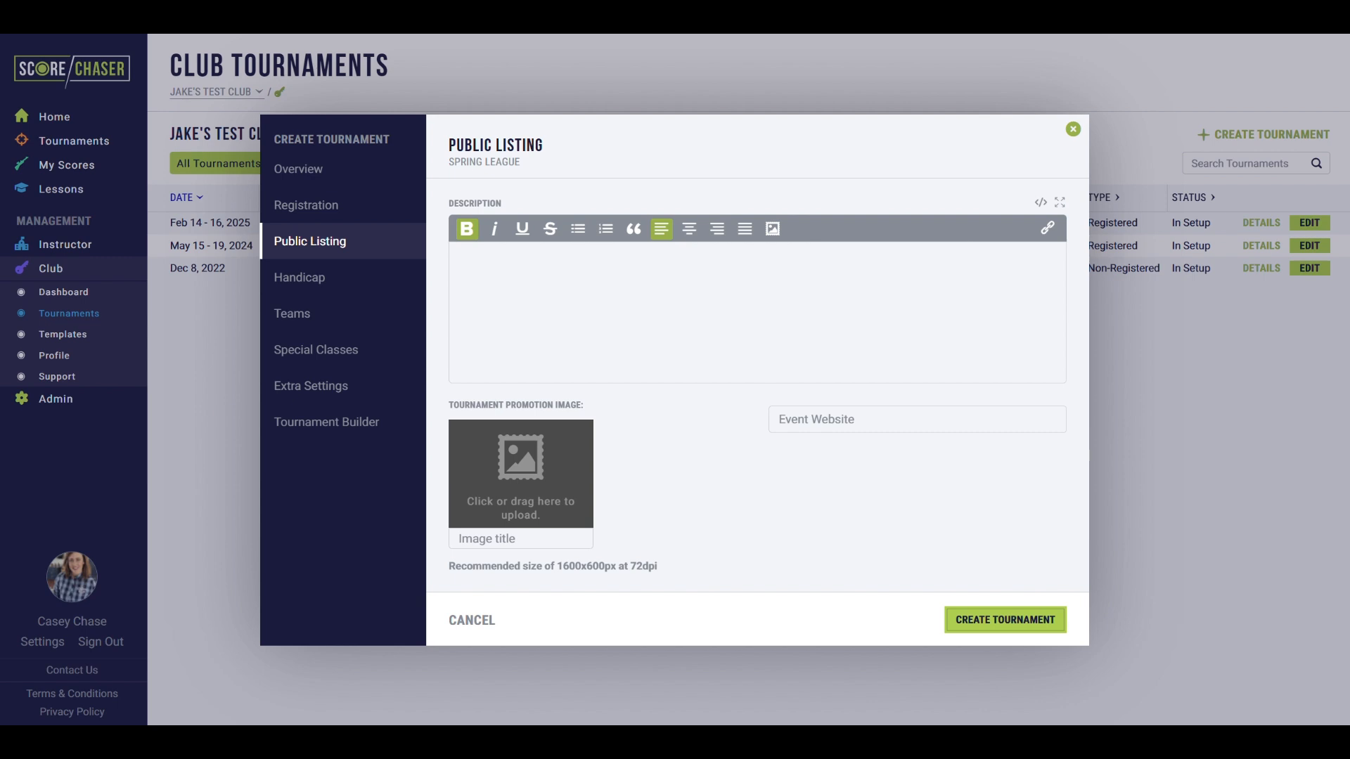
left_click(773, 228)
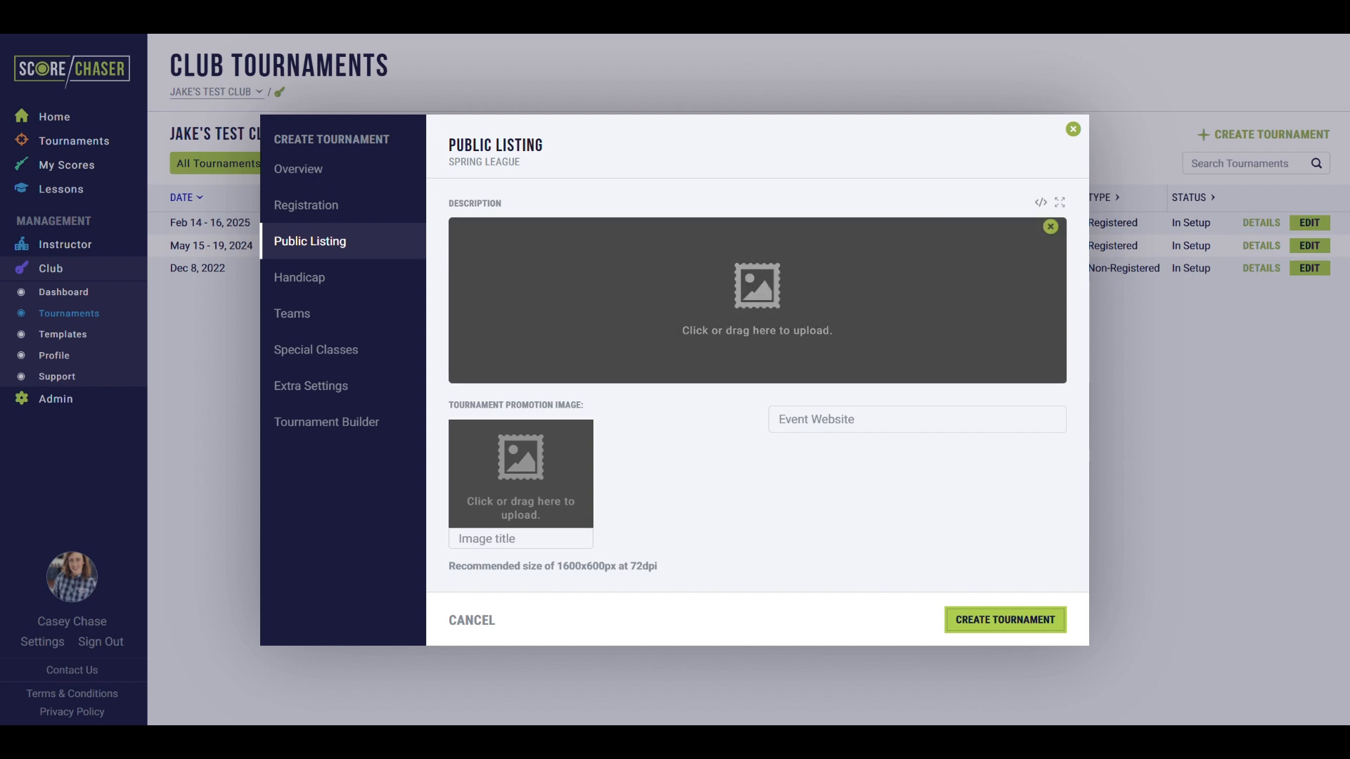
left_click_drag(271, 457, 706, 337)
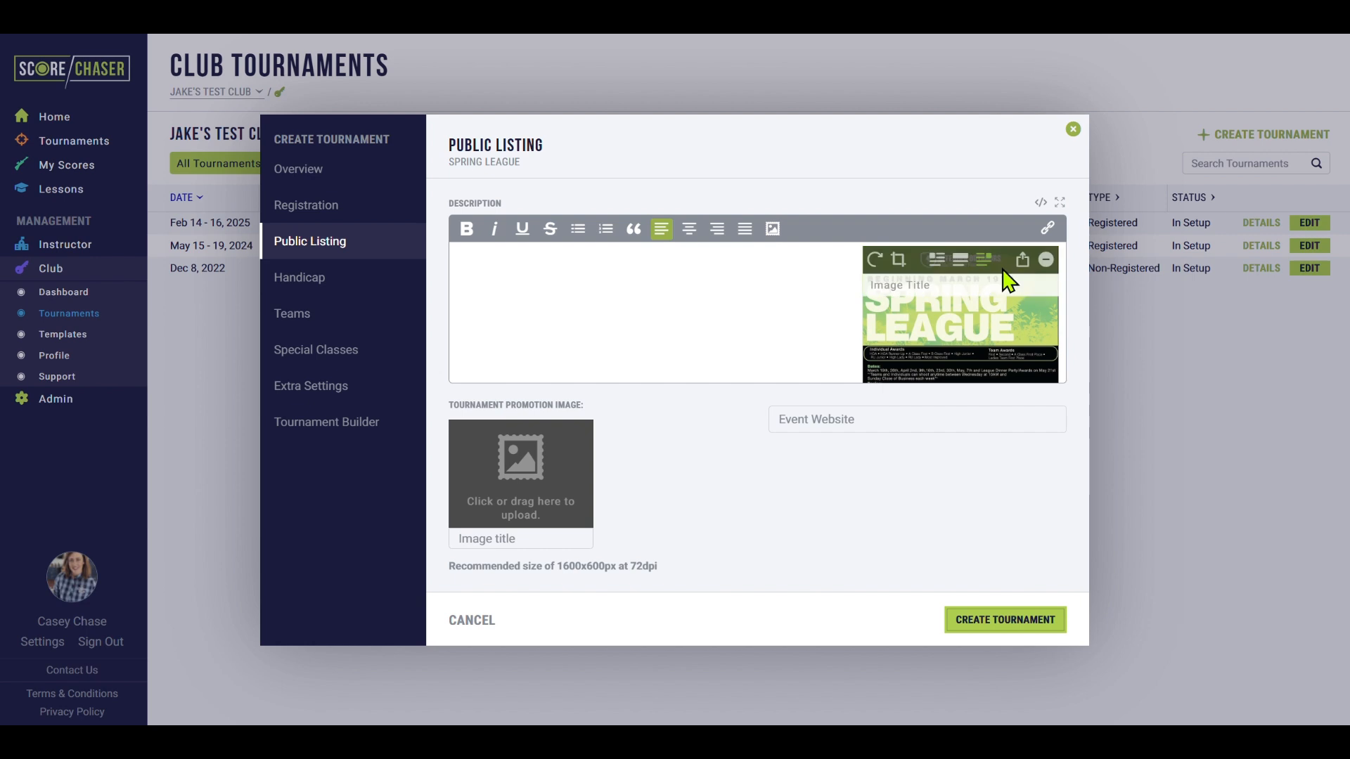
left_click(960, 260)
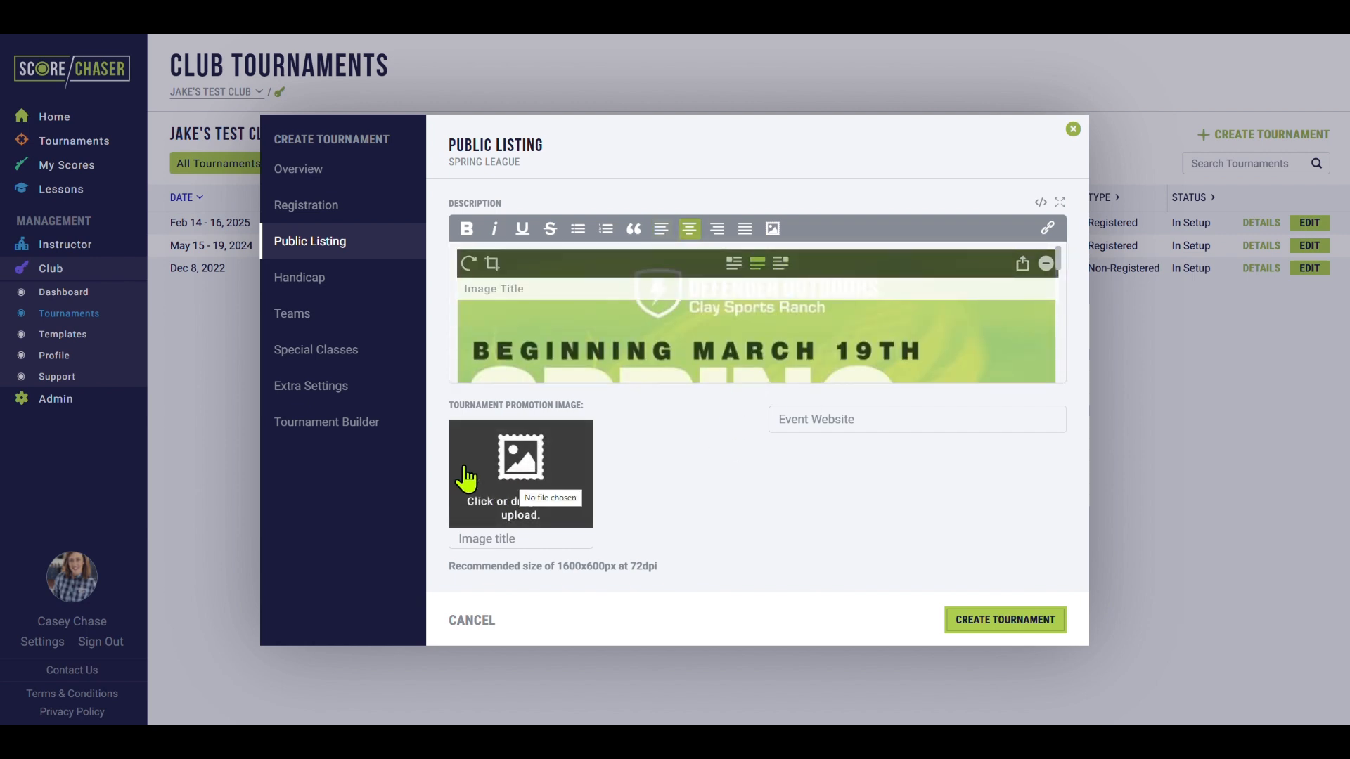
Step: Upload the SpringLeague PNG file as the tournament promotion image
left_click(518, 476)
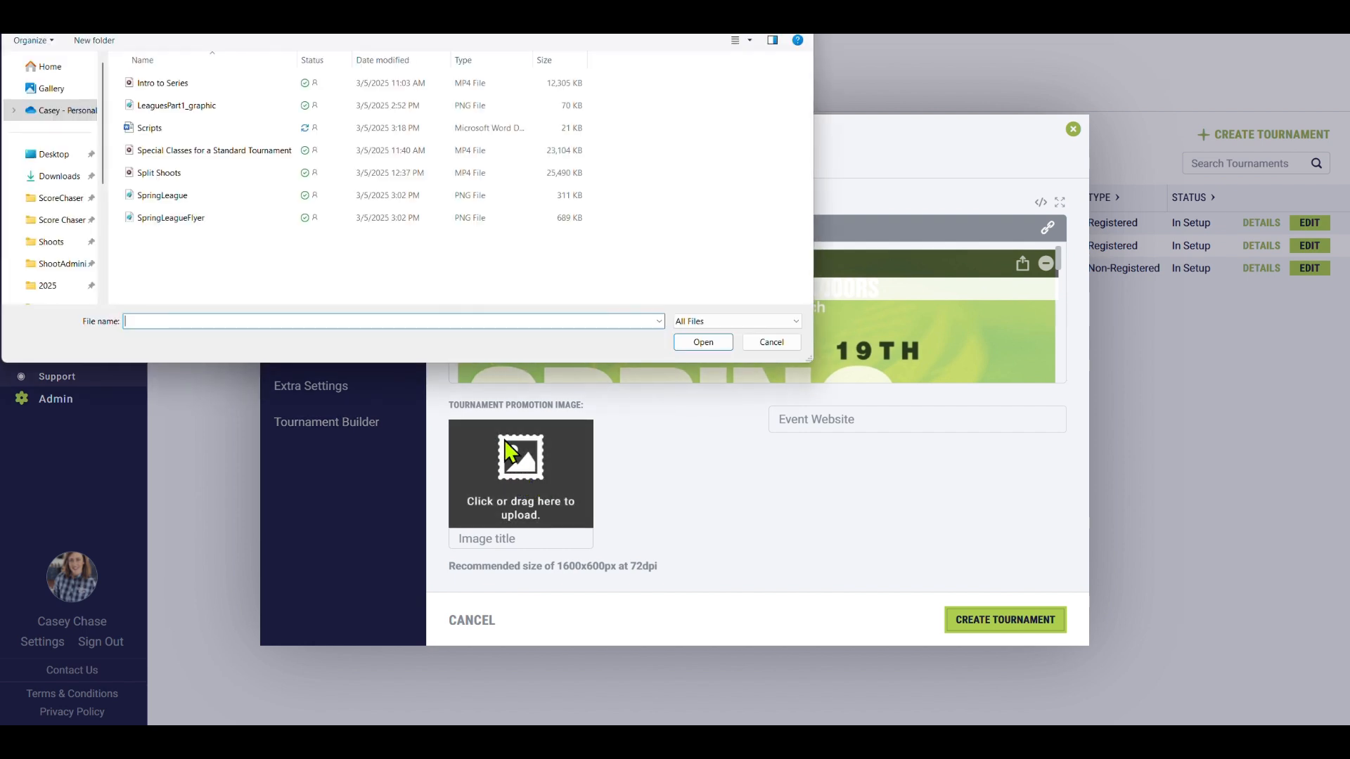
left_click(162, 197)
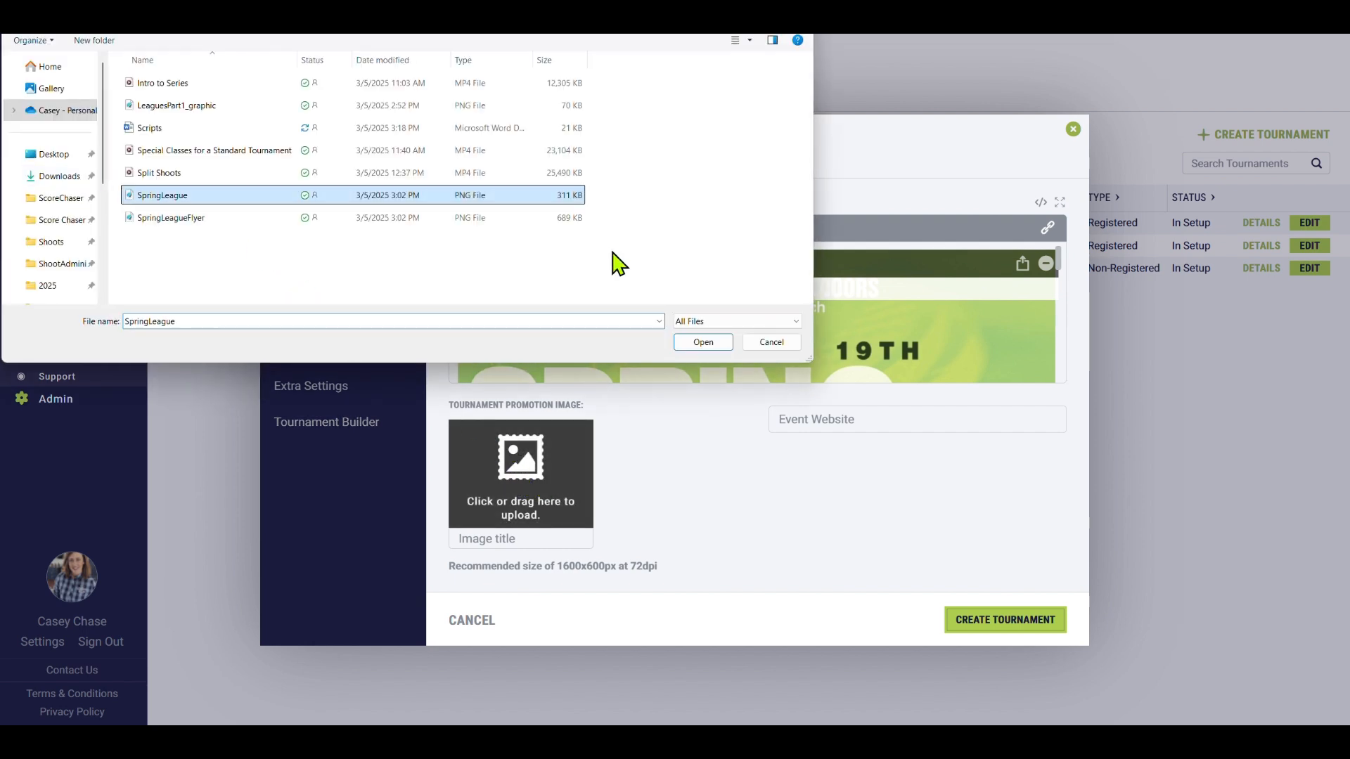
left_click(703, 342)
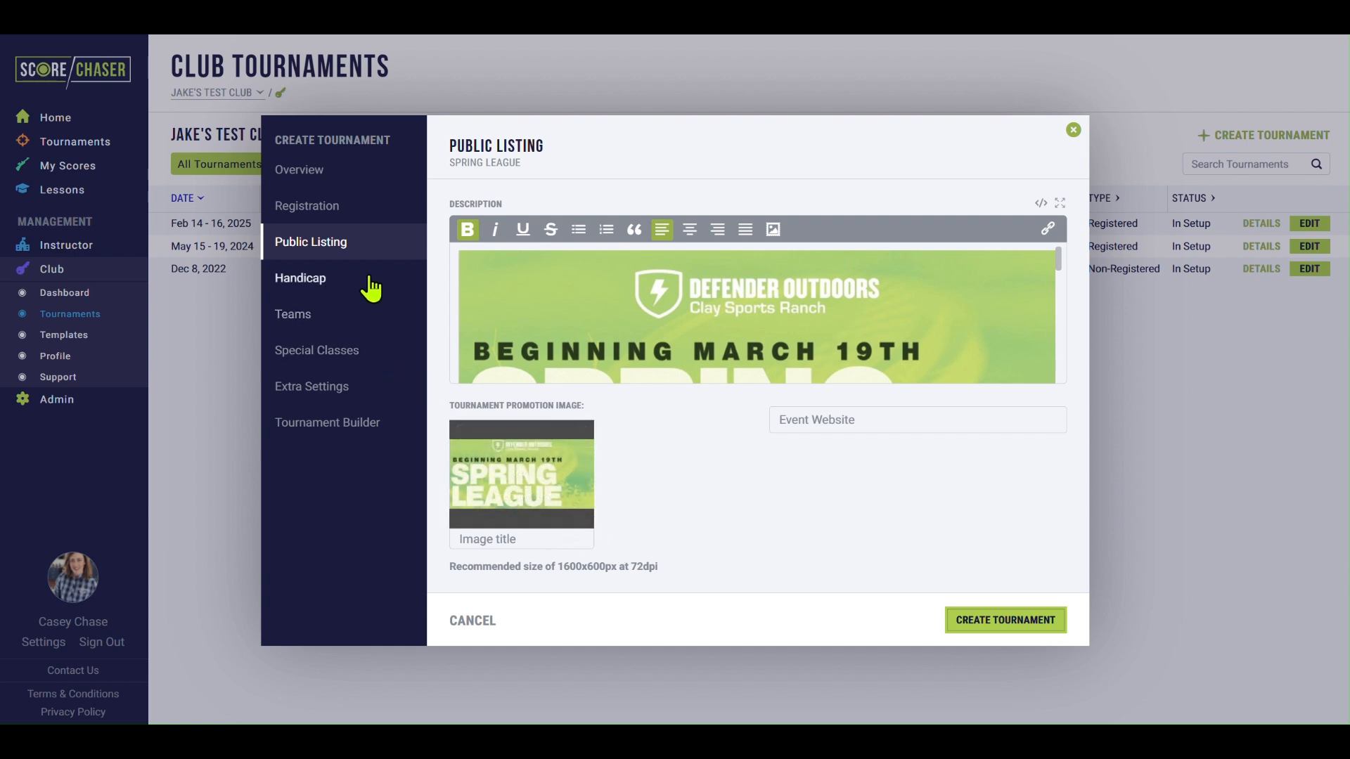
Step: Enable a different handicap per score with a par number of 45 and a difference percentage of 70
left_click(370, 281)
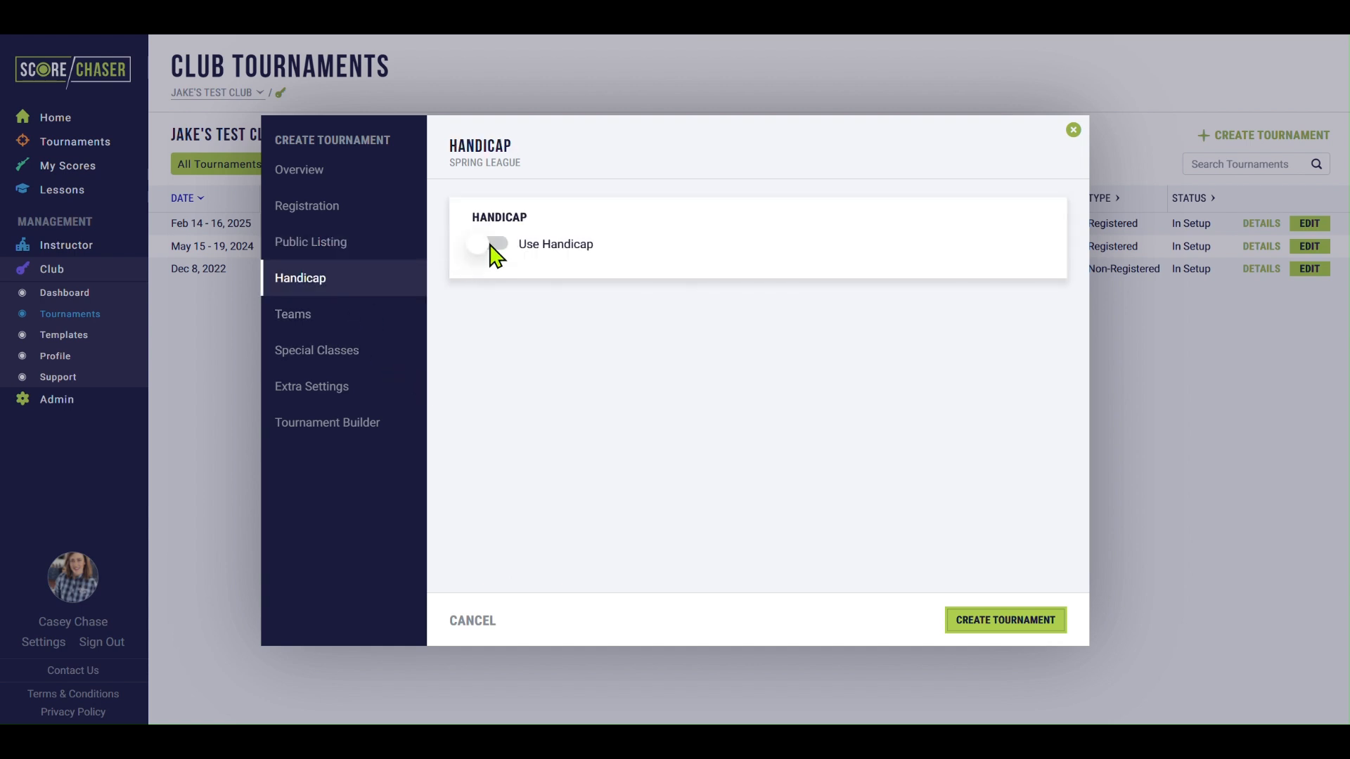
left_click(495, 246)
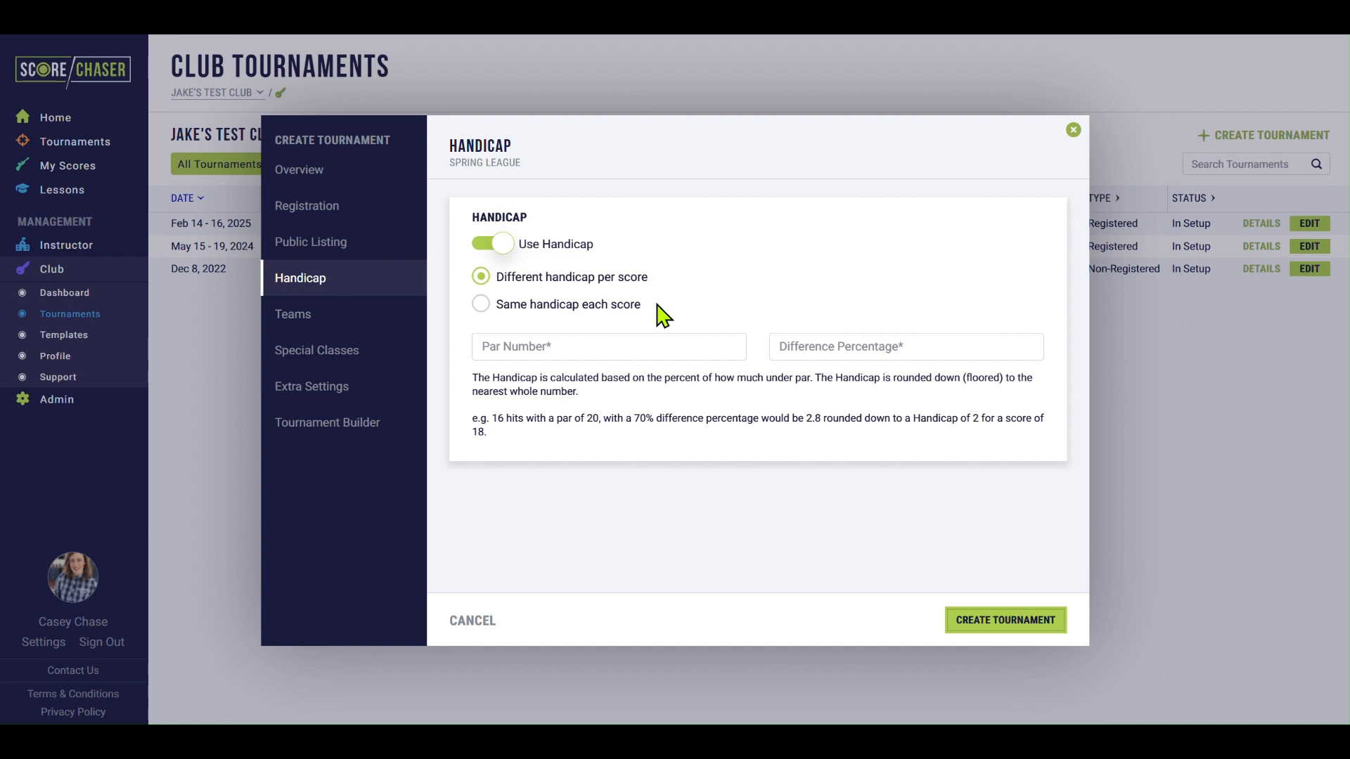
left_click(480, 305)
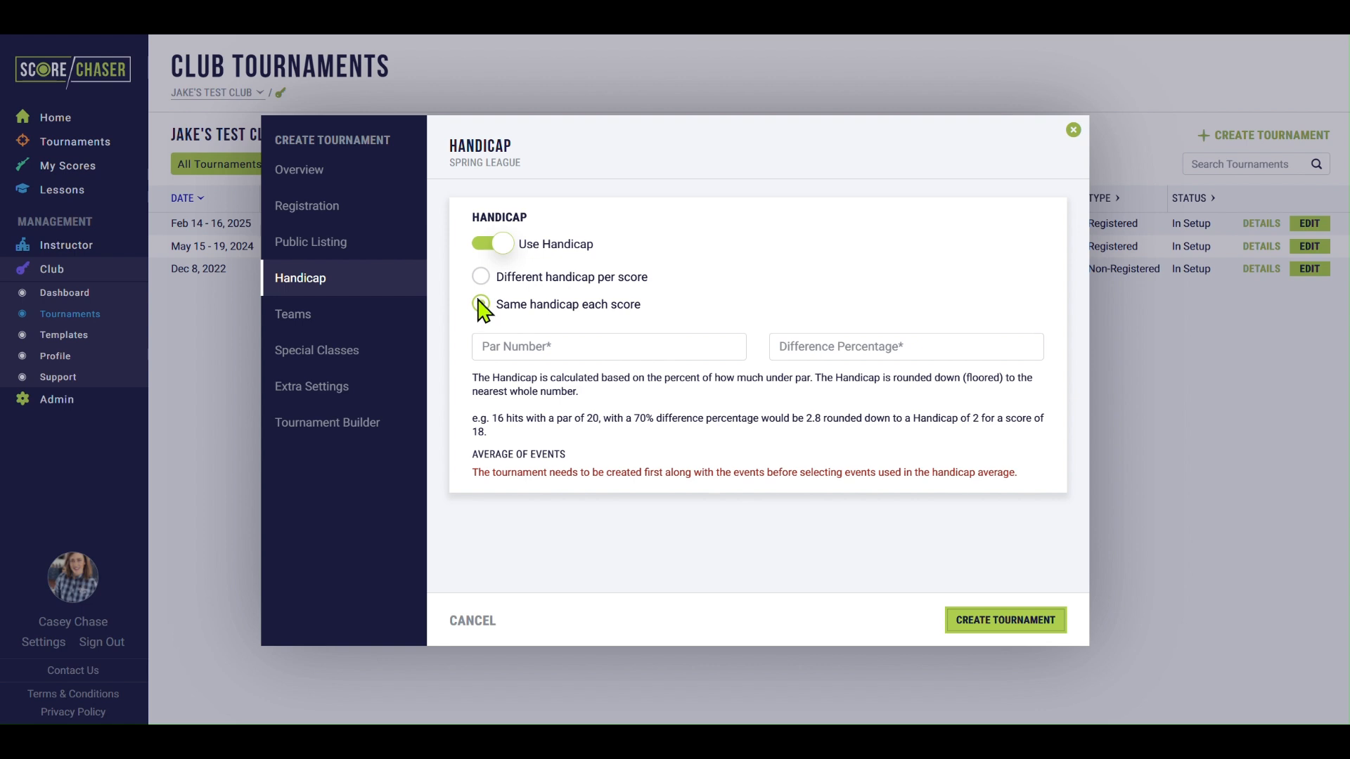
left_click(479, 282)
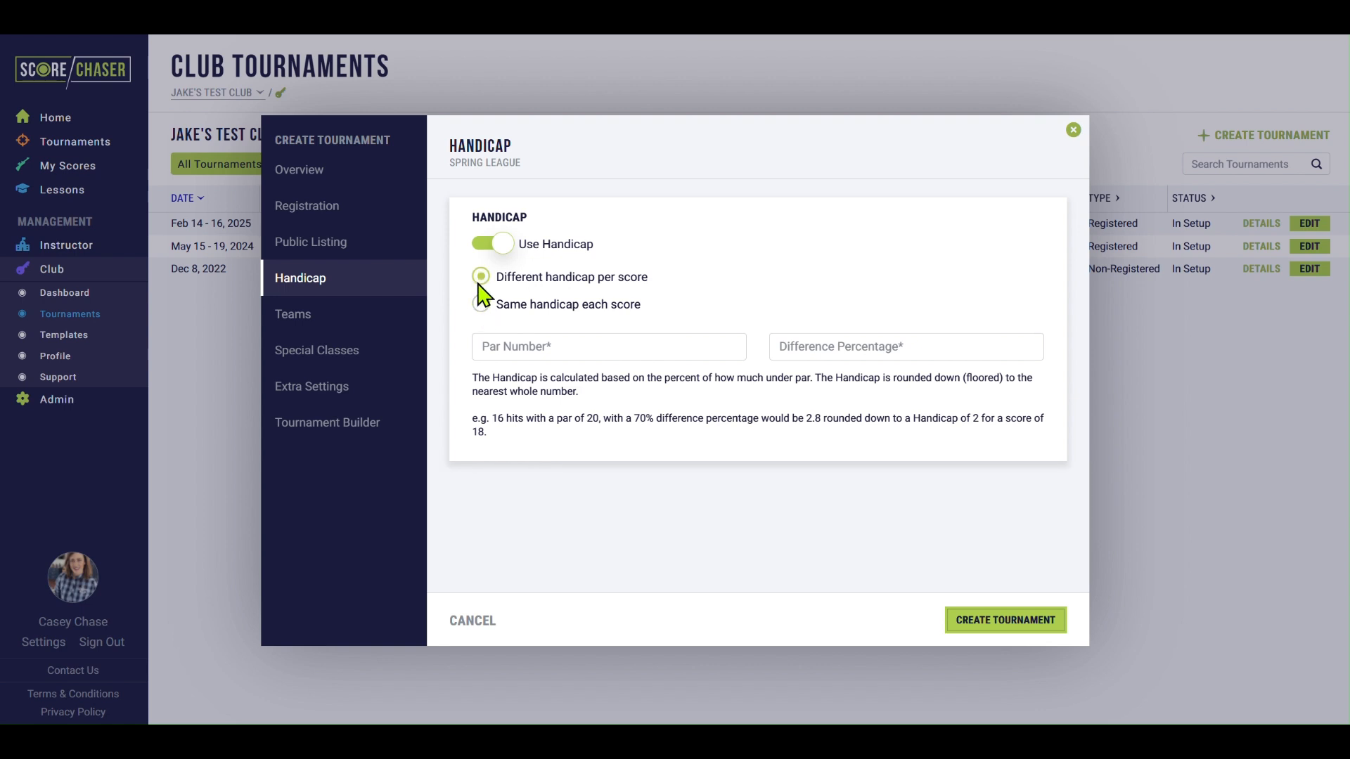
left_click(499, 344)
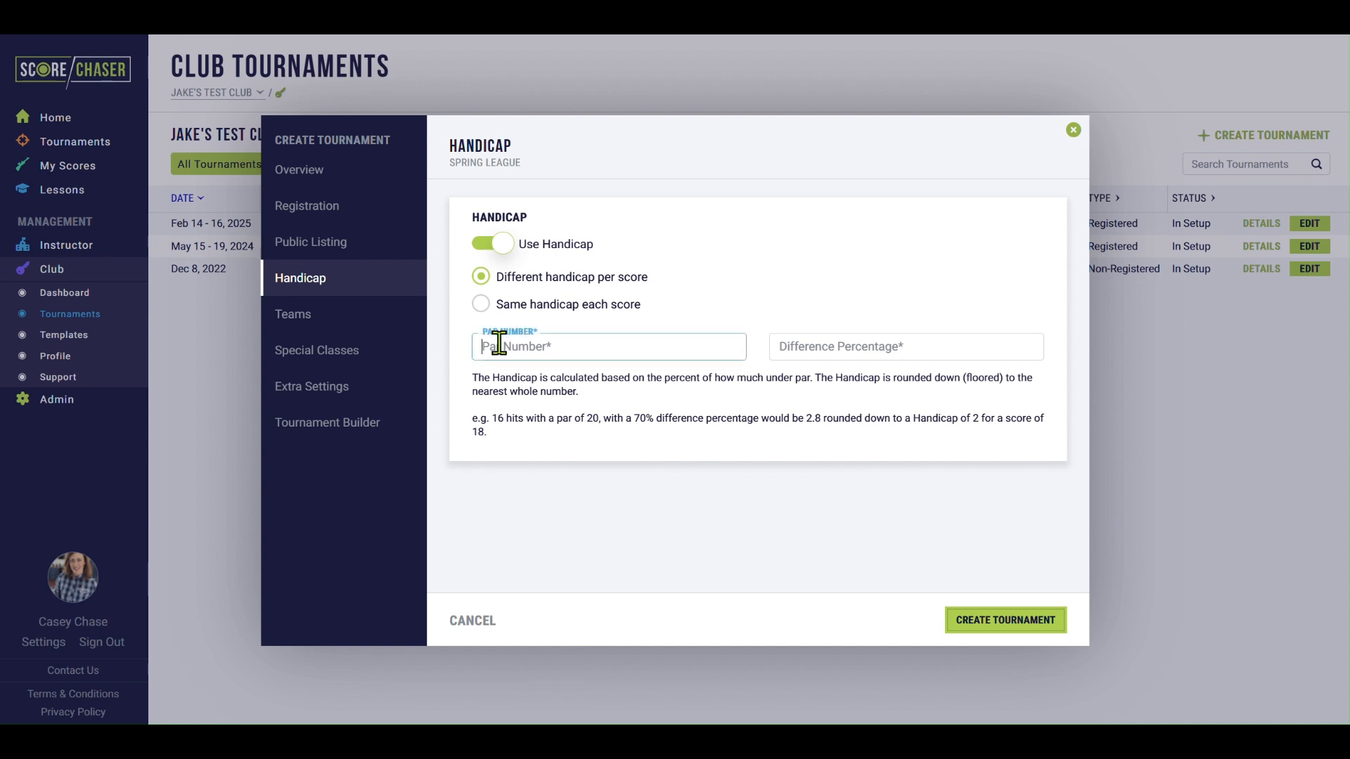
type("45")
key("Tab")
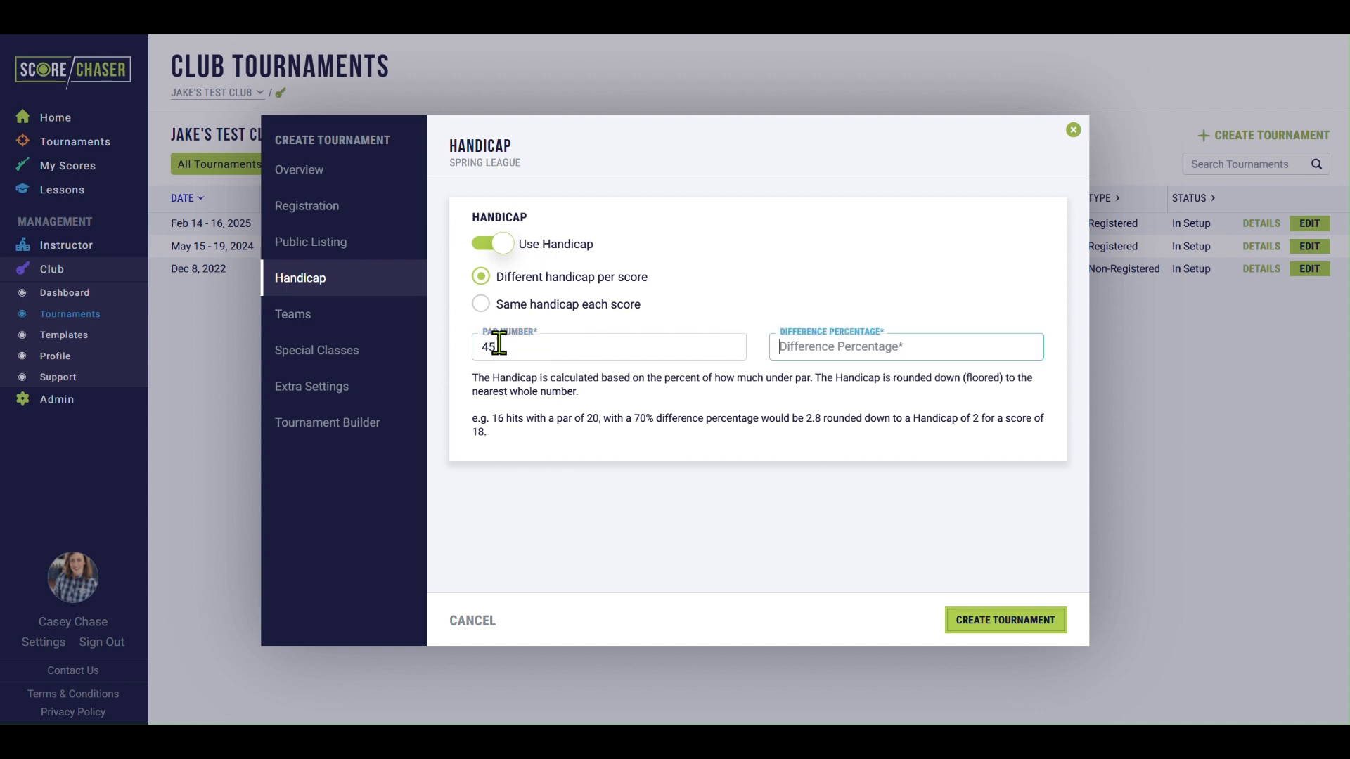
type("70")
key("Tab")
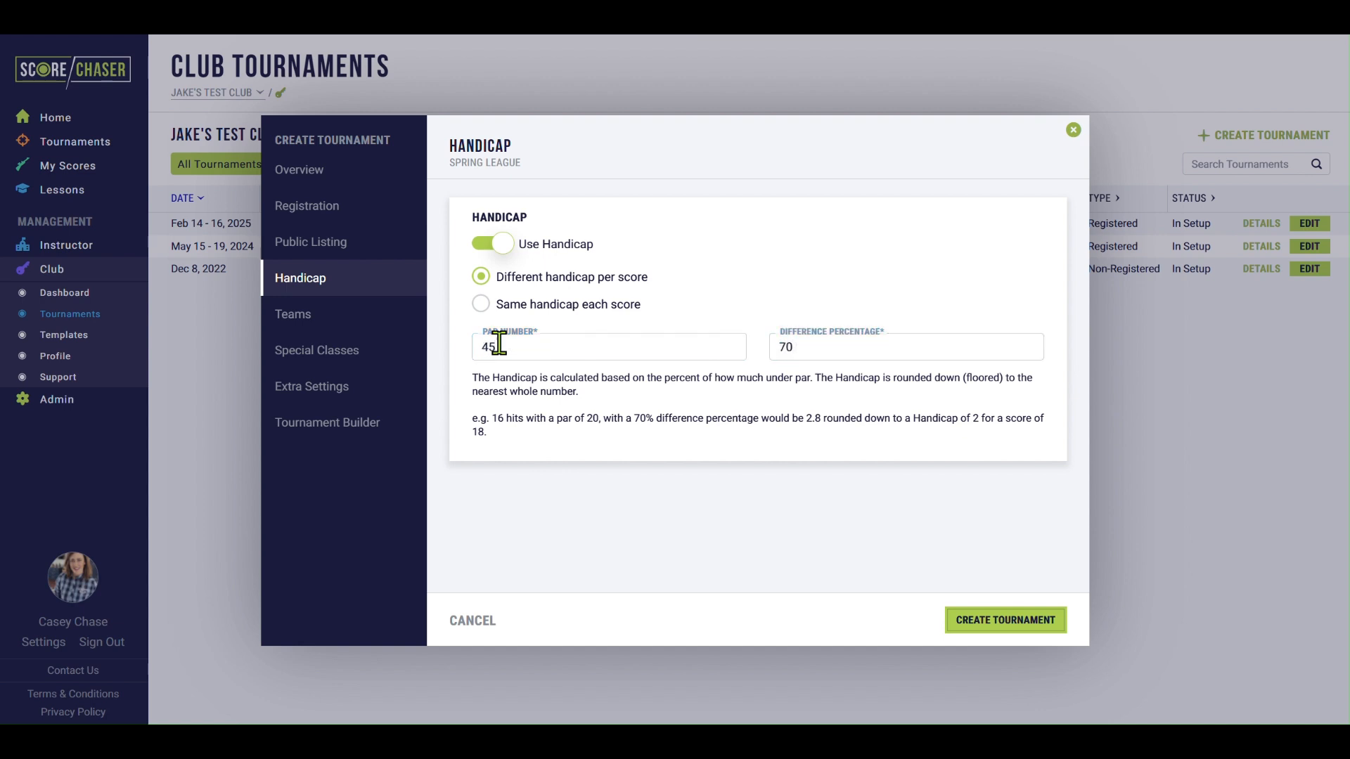
Step: Enable shooter teams with cumulative scoring, counting the top 4 scores and using the top individual total for combo events
left_click(327, 329)
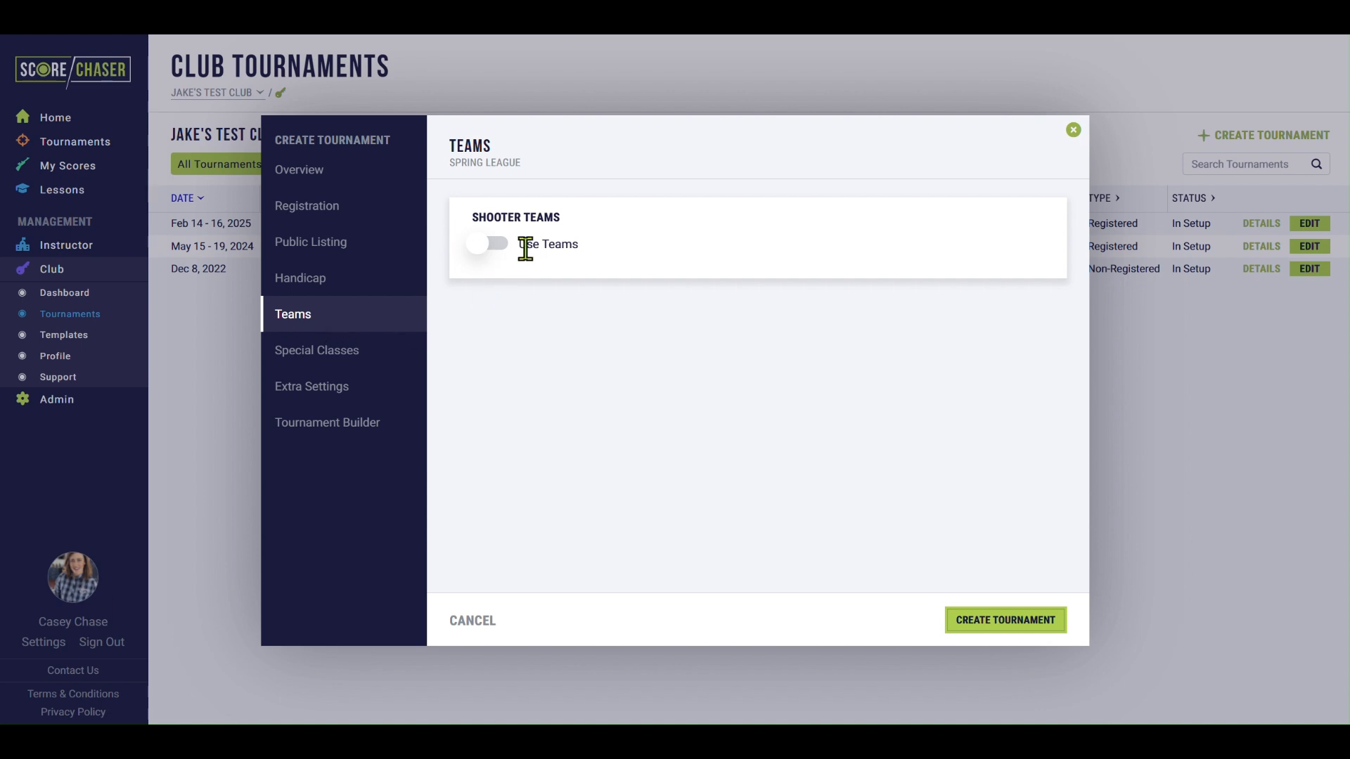
left_click(491, 246)
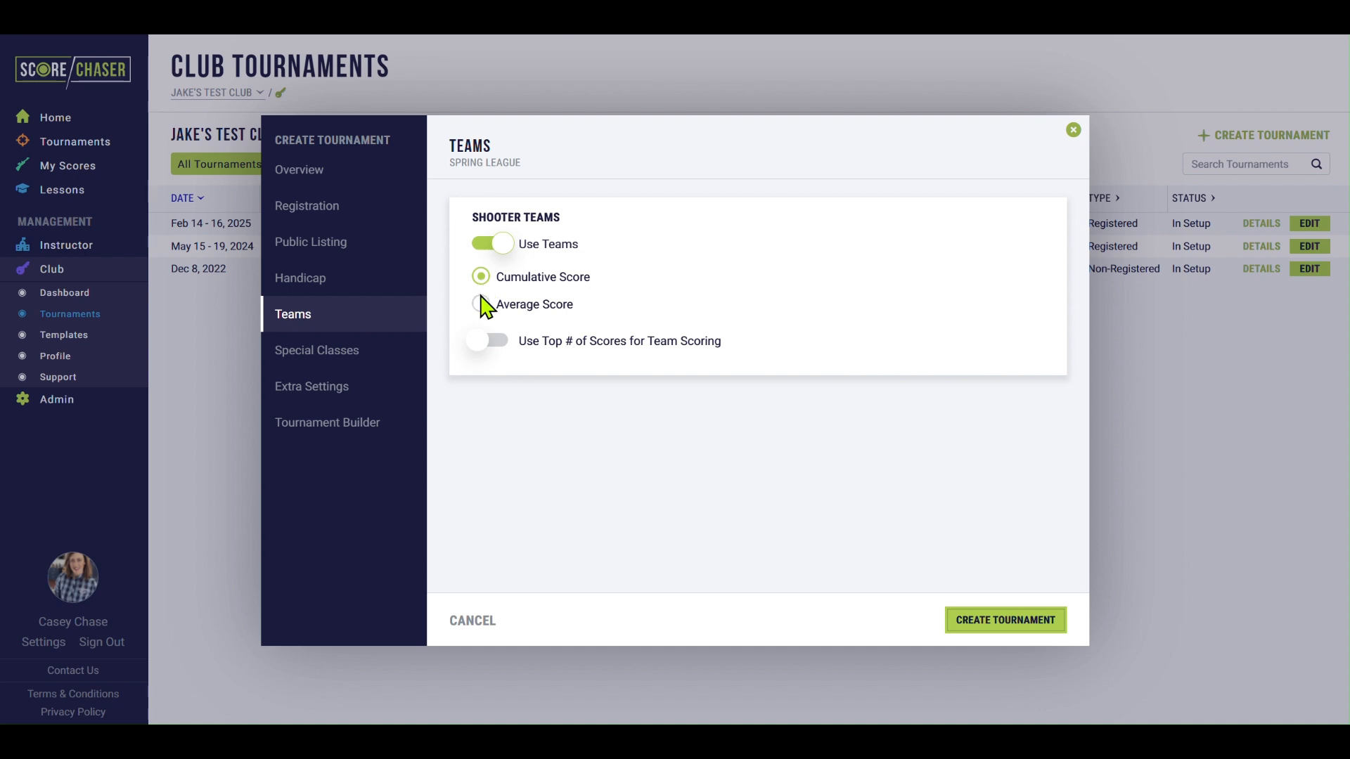
left_click(489, 344)
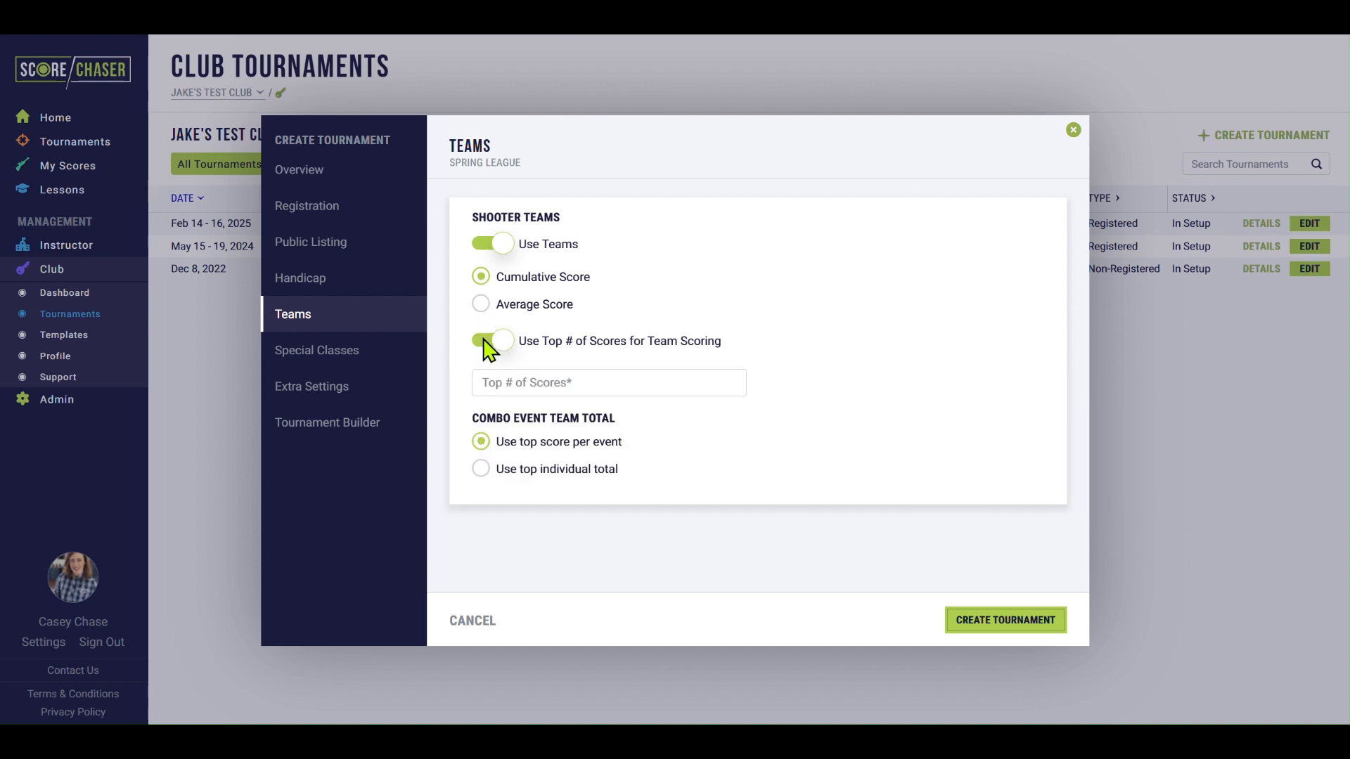
left_click(503, 386)
type("4")
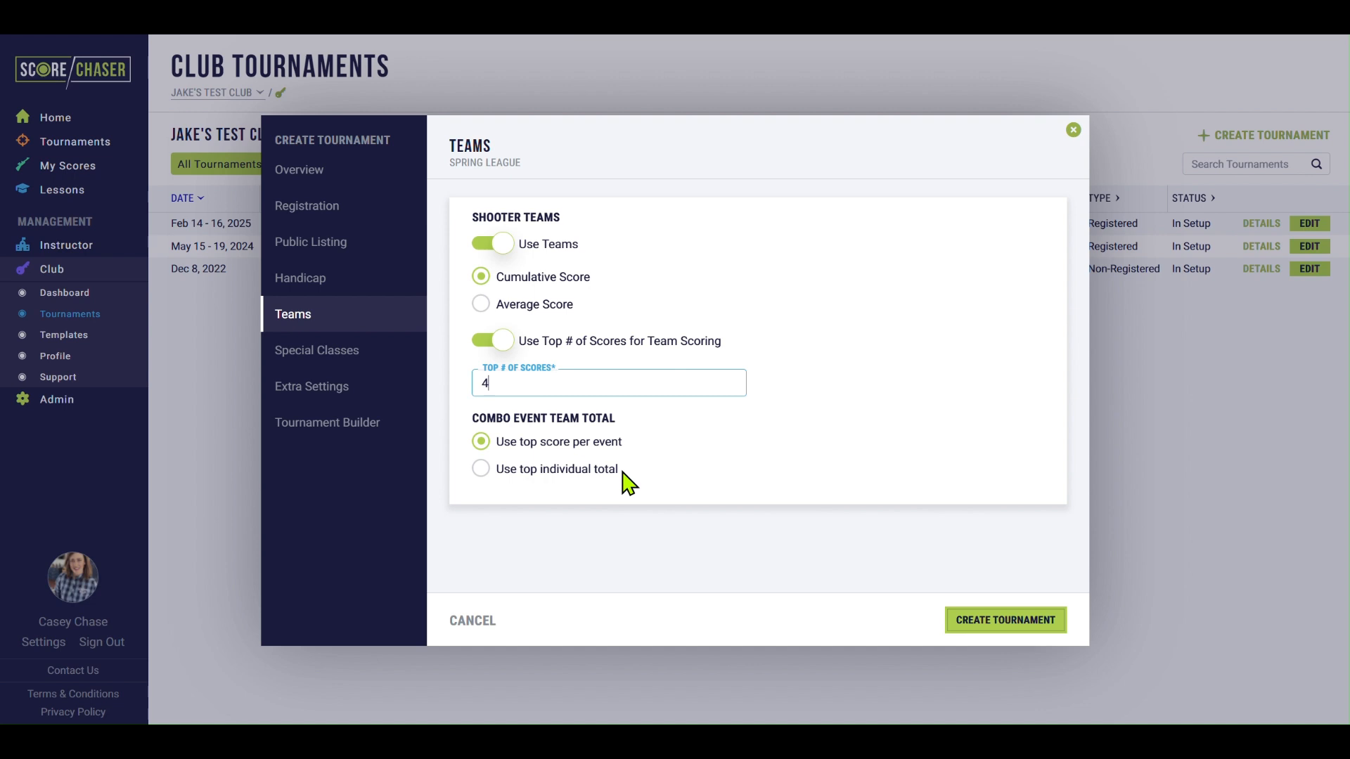
left_click(483, 471)
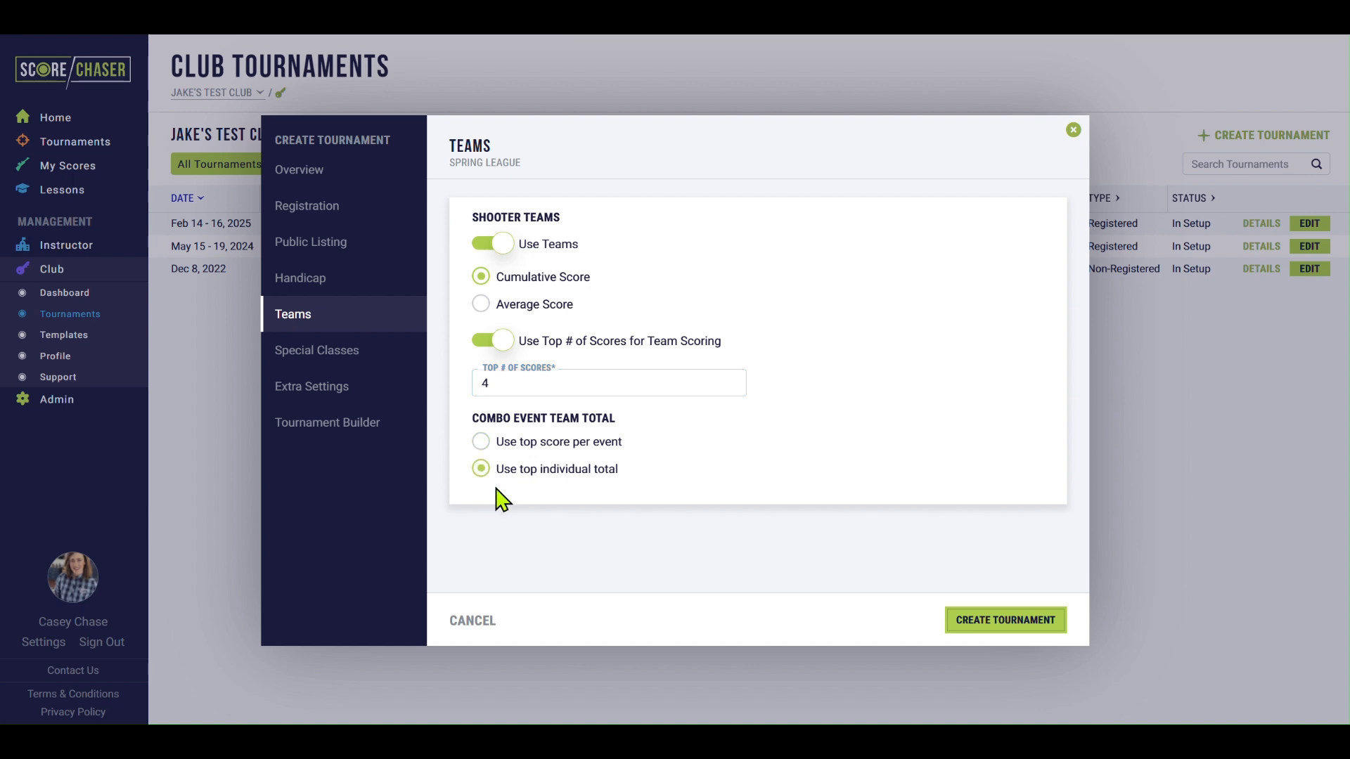
Step: Enable special shooter classifications for the tournament and add two classifications named A Class and B Class
left_click(350, 364)
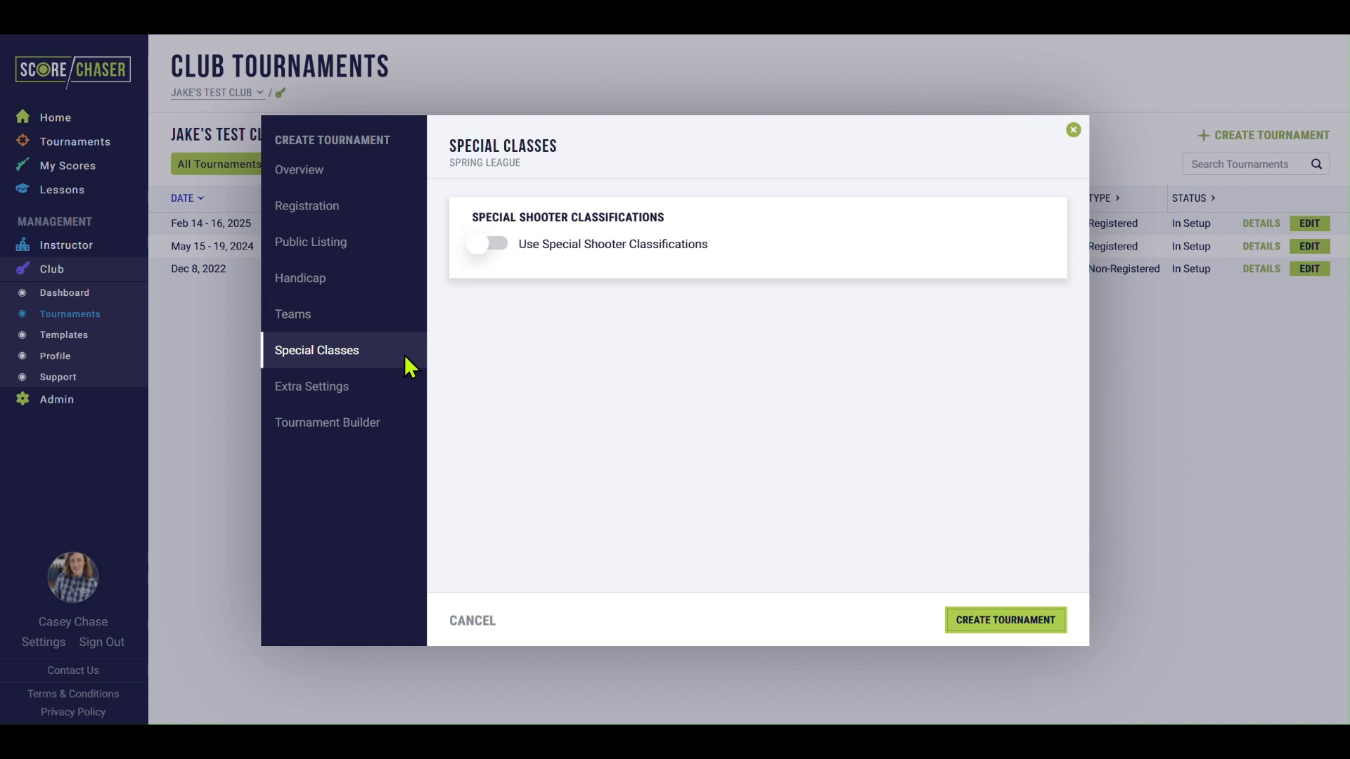
left_click(485, 246)
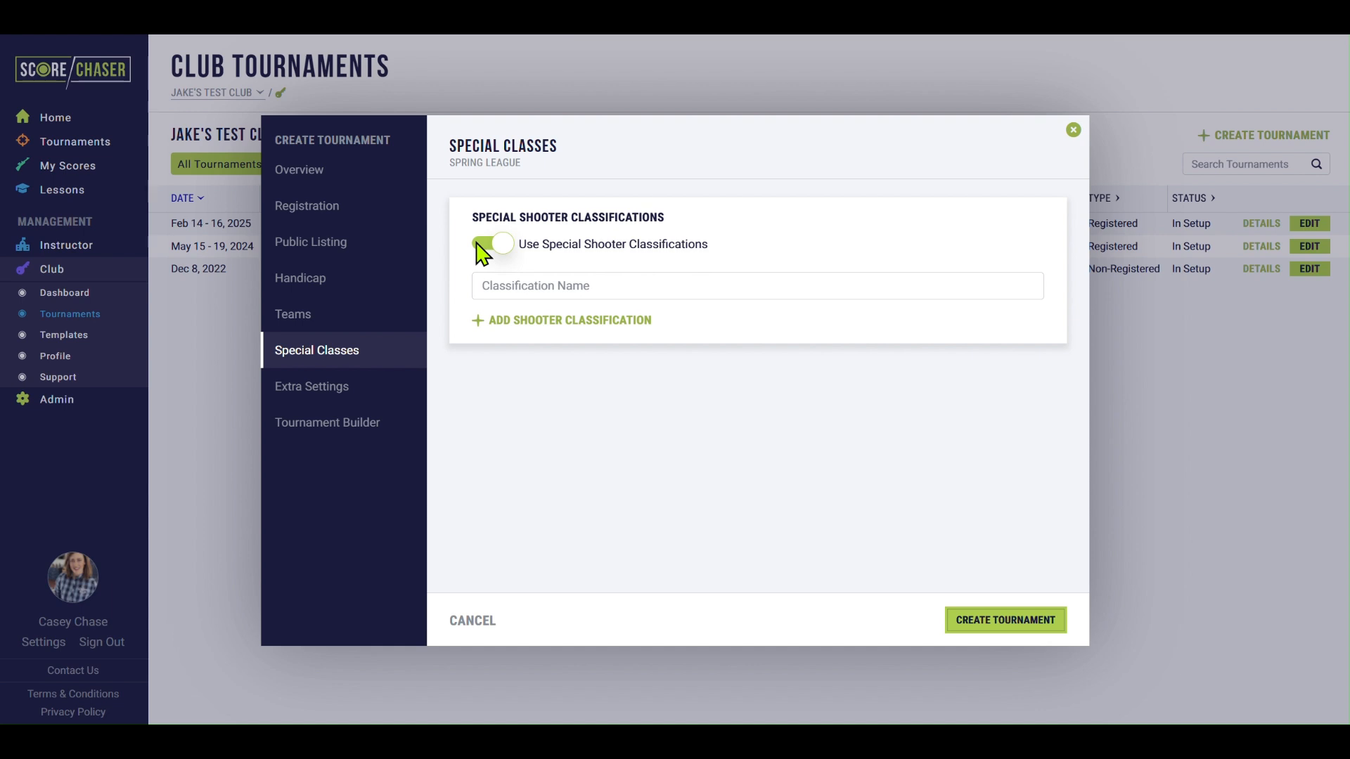
left_click(514, 286)
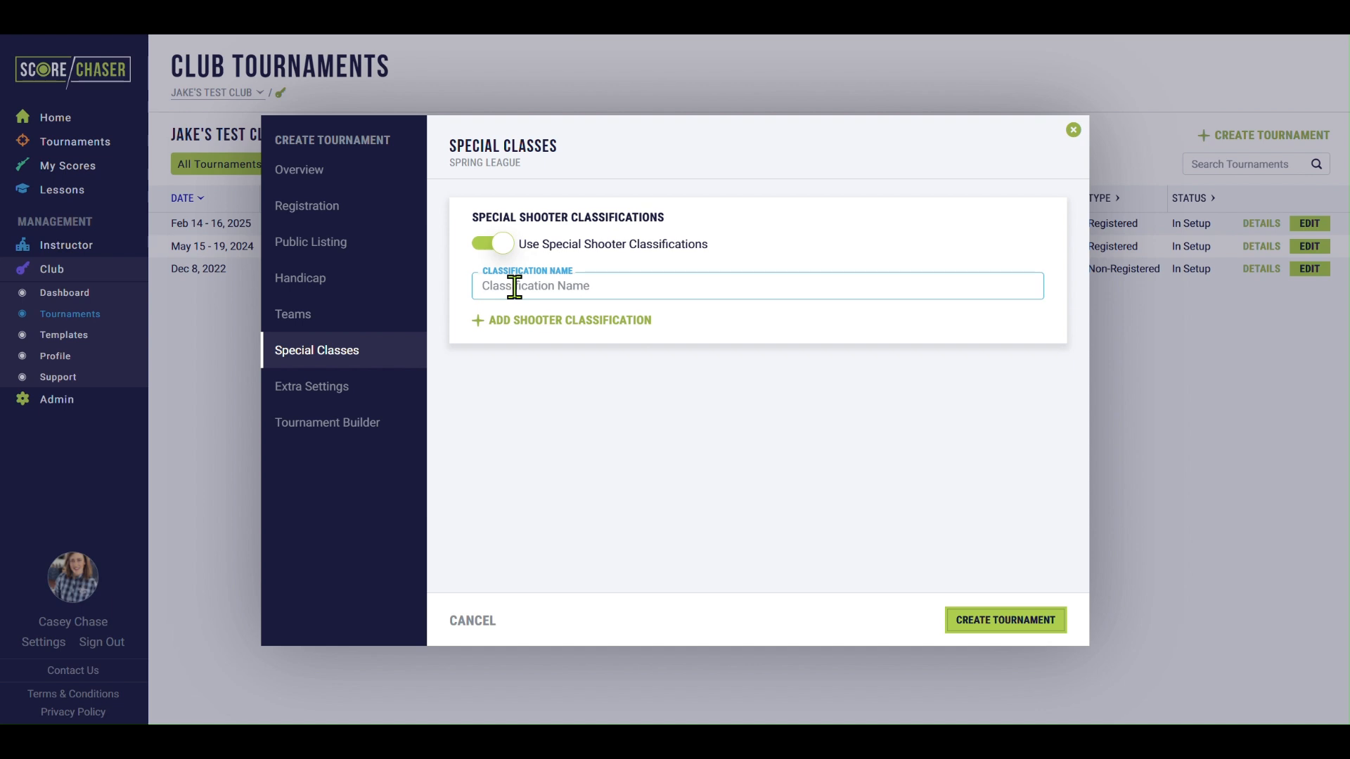
type("A")
key("BackSpace")
type("A Class")
left_click(522, 321)
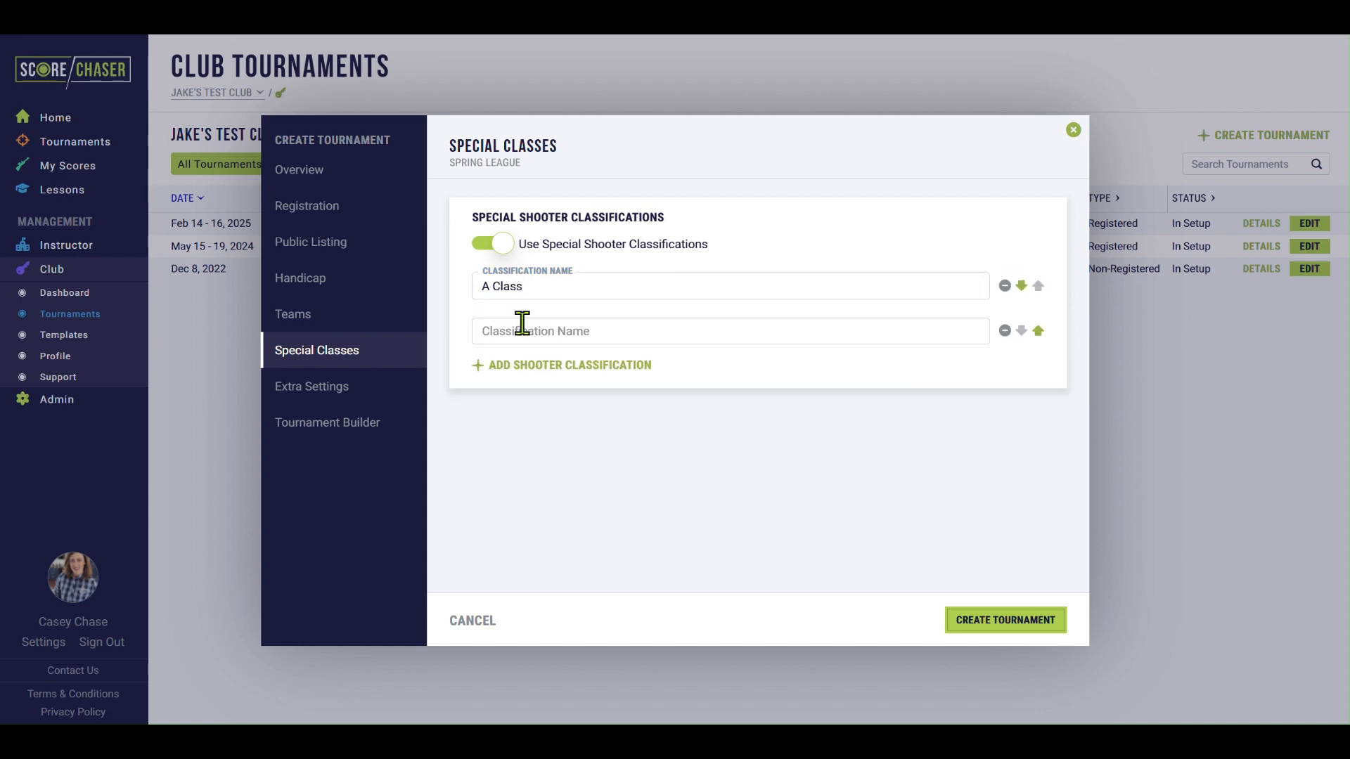
left_click(523, 332)
type("B Class")
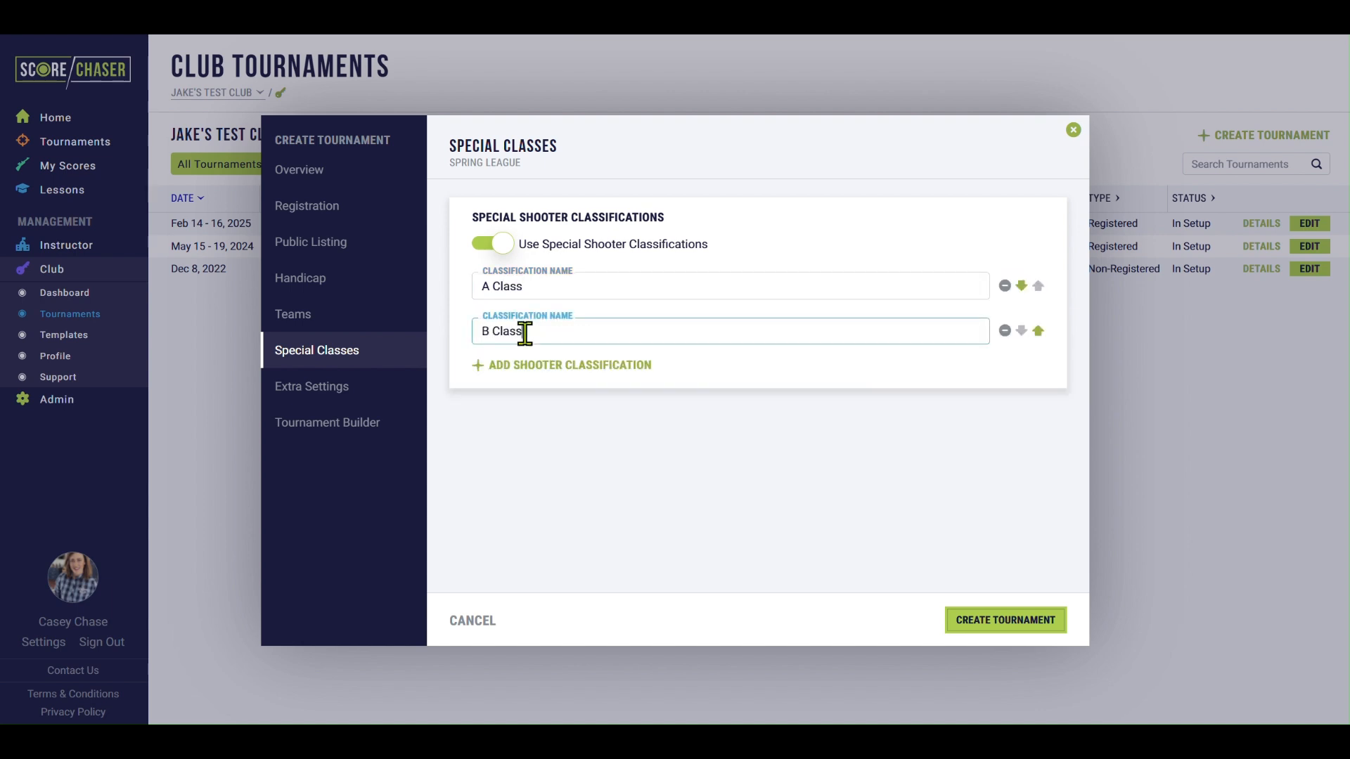
key("Tab")
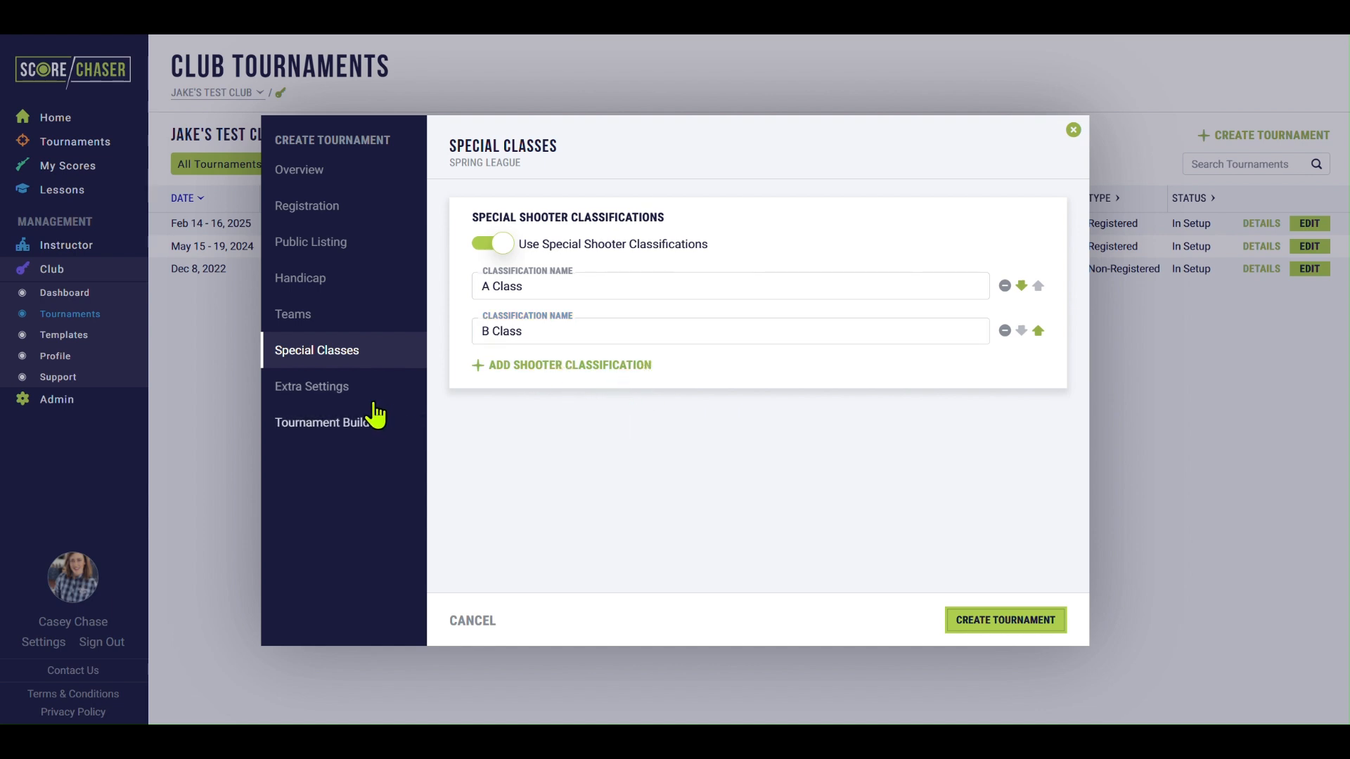
Step: Create the Spring League tournament, leaving the extra settings off and the event and amenity templates unselected
left_click(360, 399)
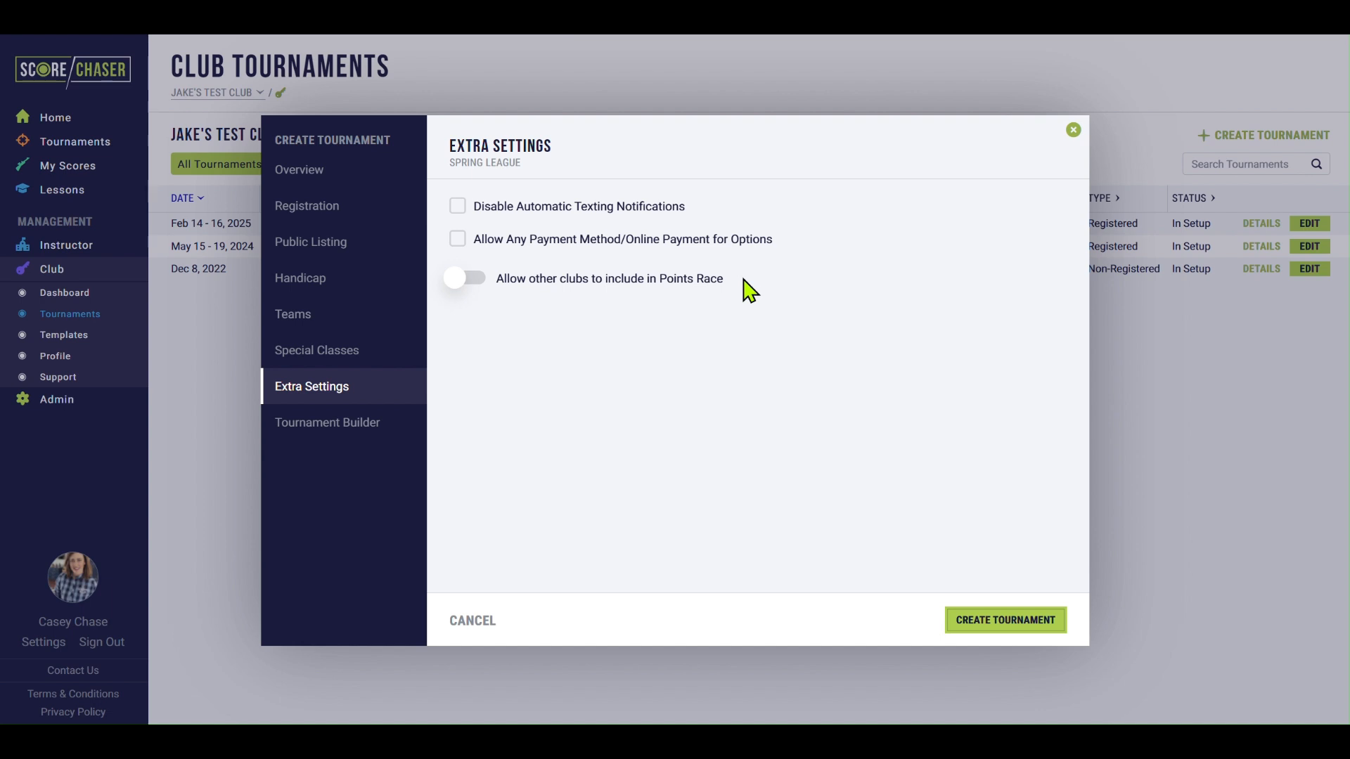
left_click(379, 430)
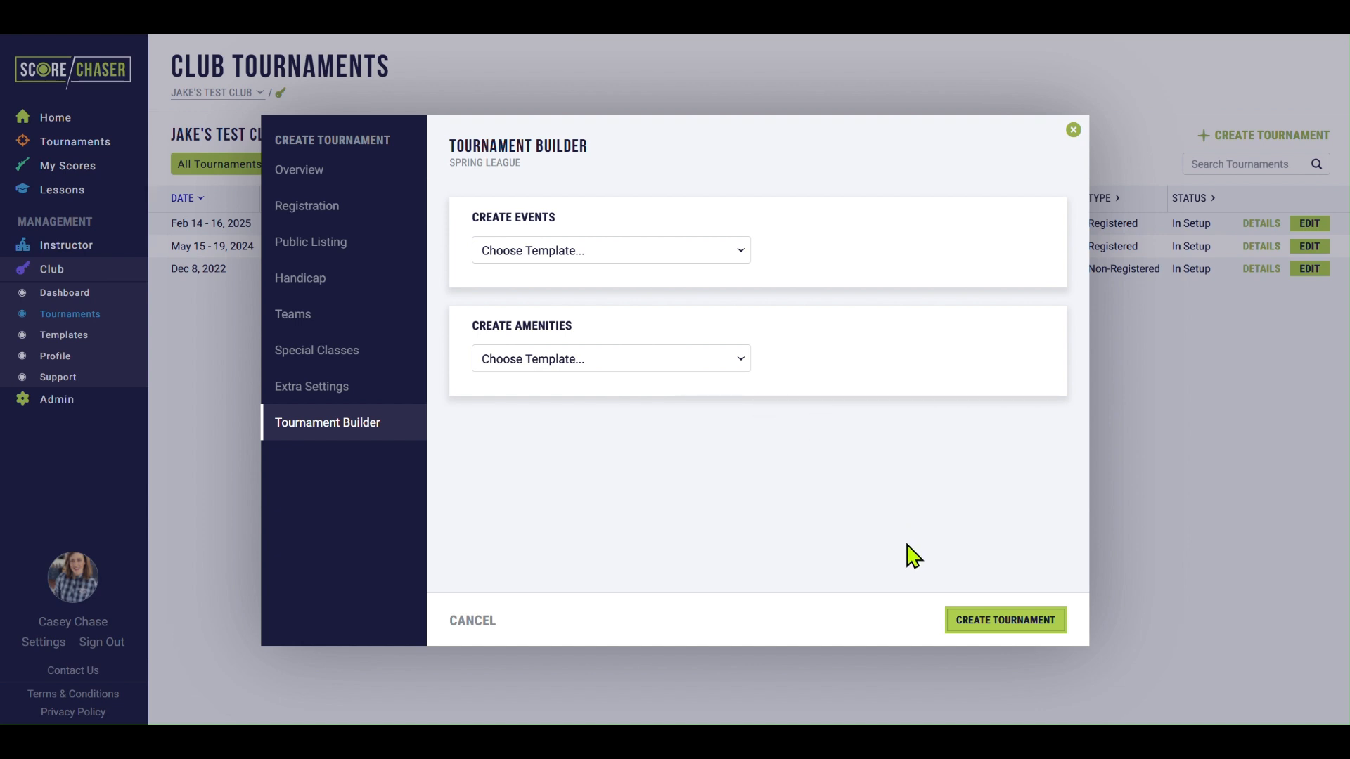
left_click(972, 625)
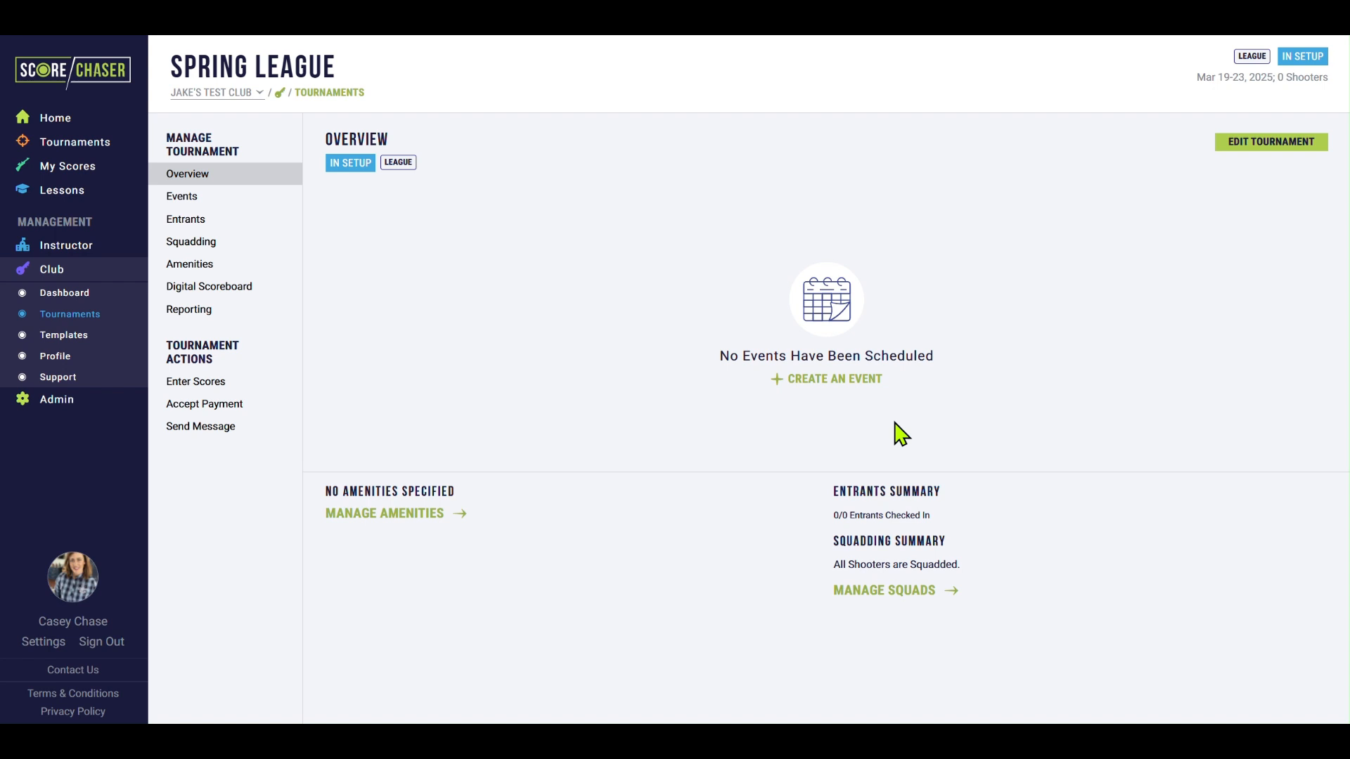
Step: Start a new event named Week 1 with 50 targets shot and the Sporting event type
left_click(866, 380)
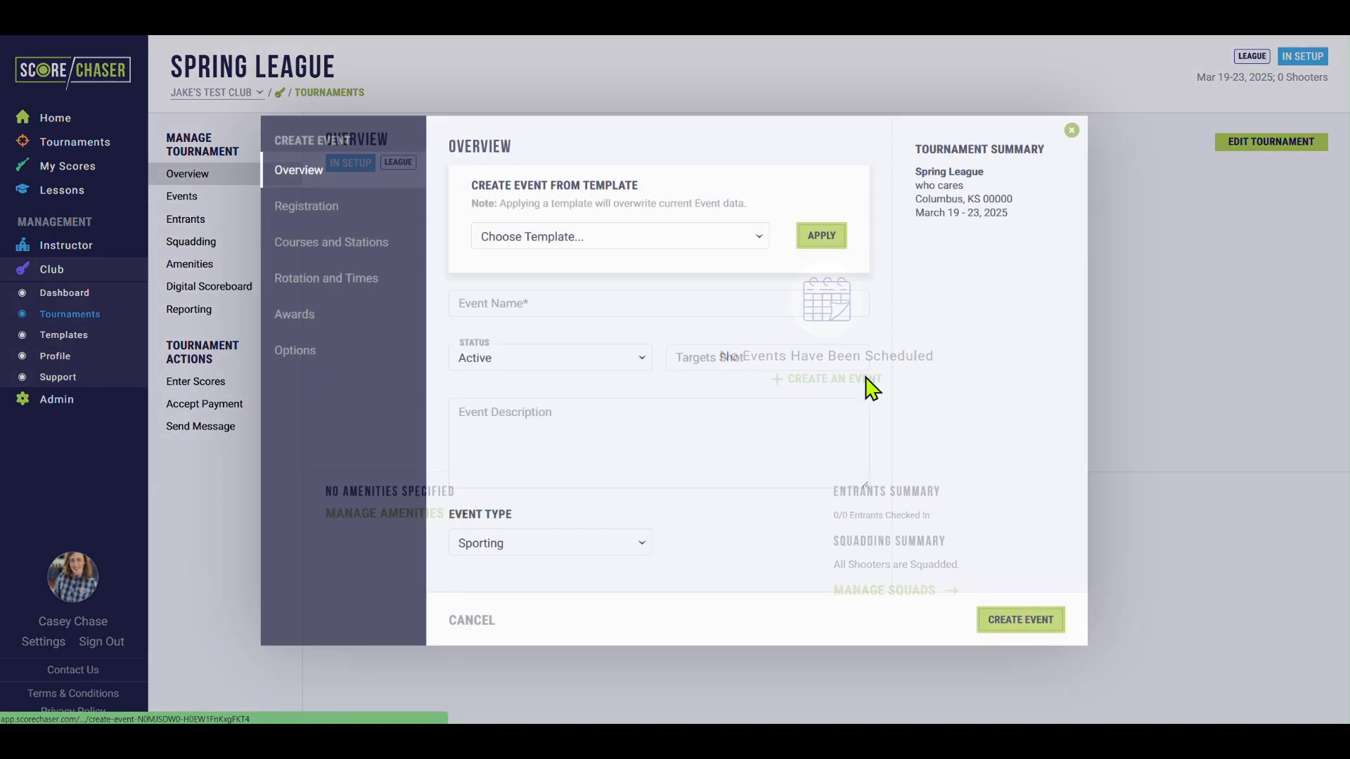
left_click(569, 293)
type("Week 1")
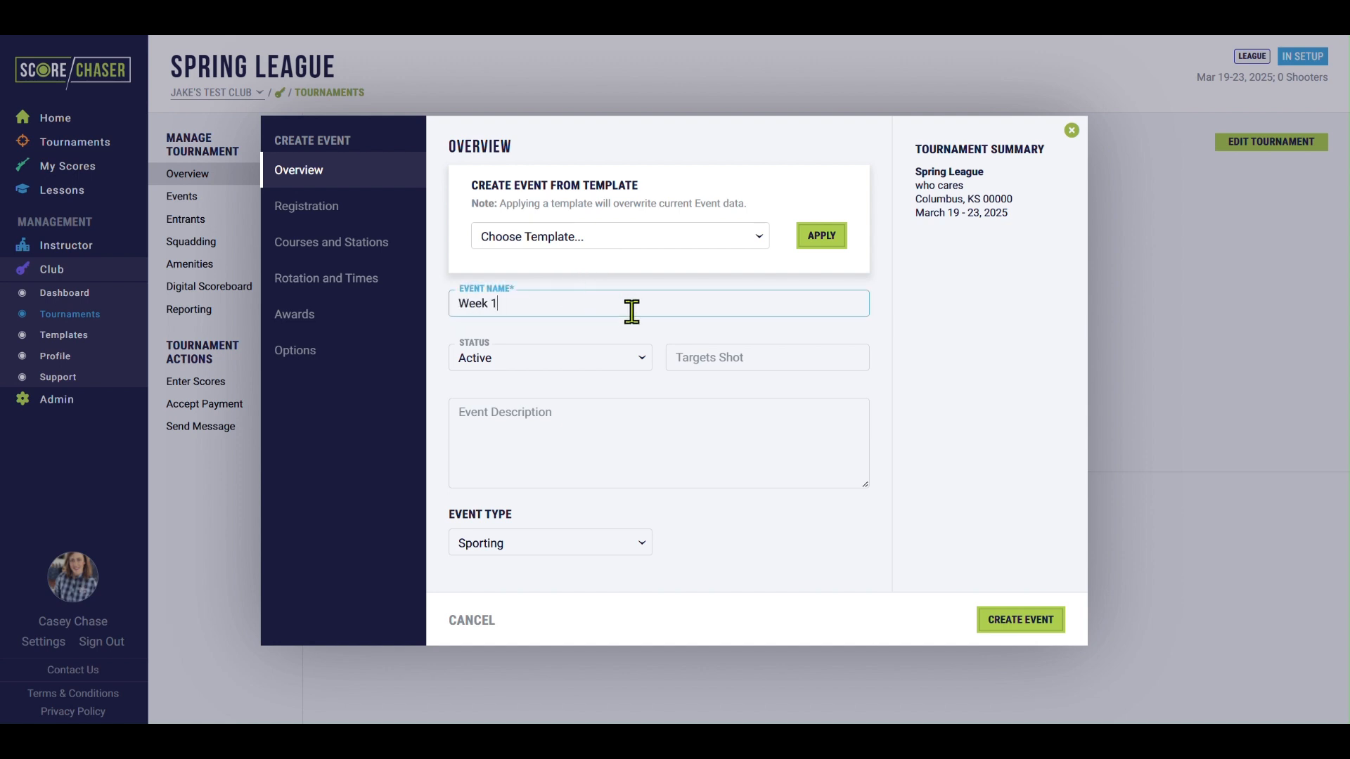
left_click(748, 349)
type("50")
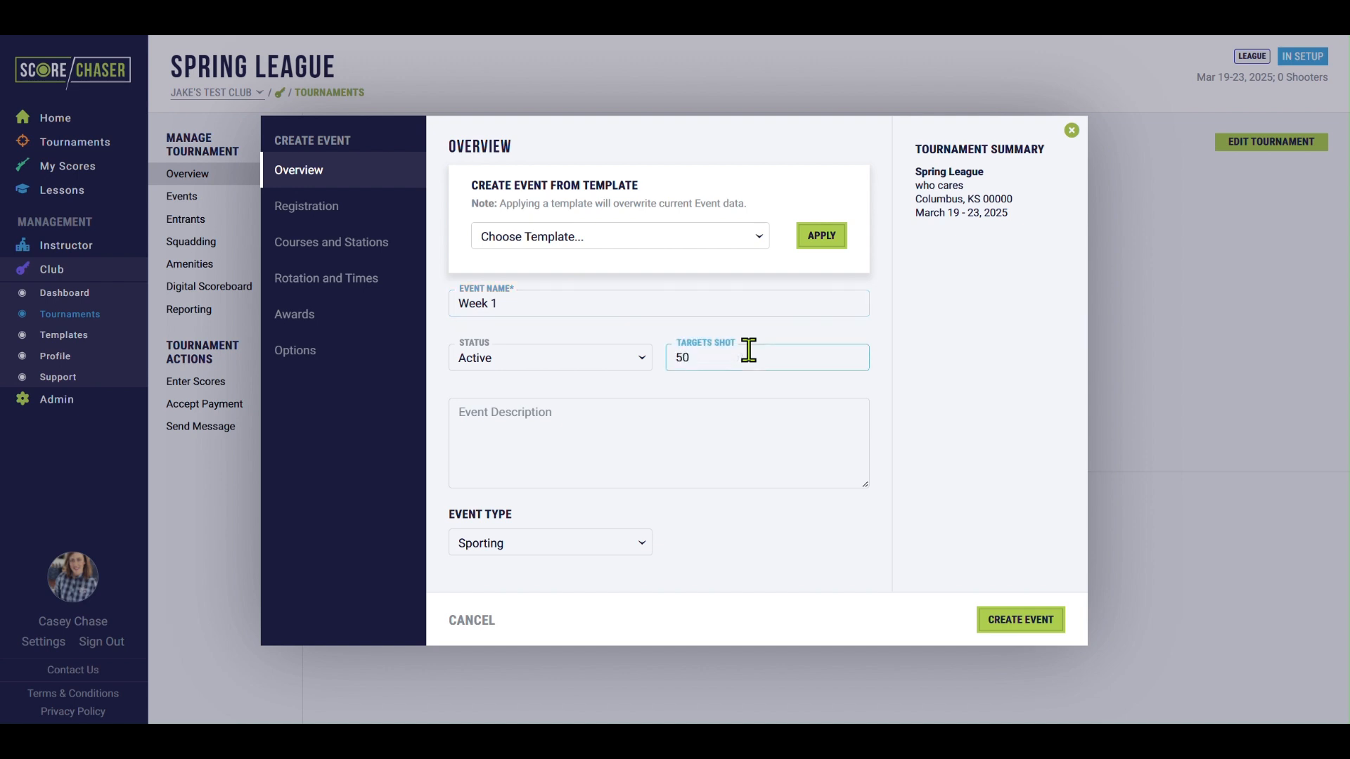
left_click(545, 555)
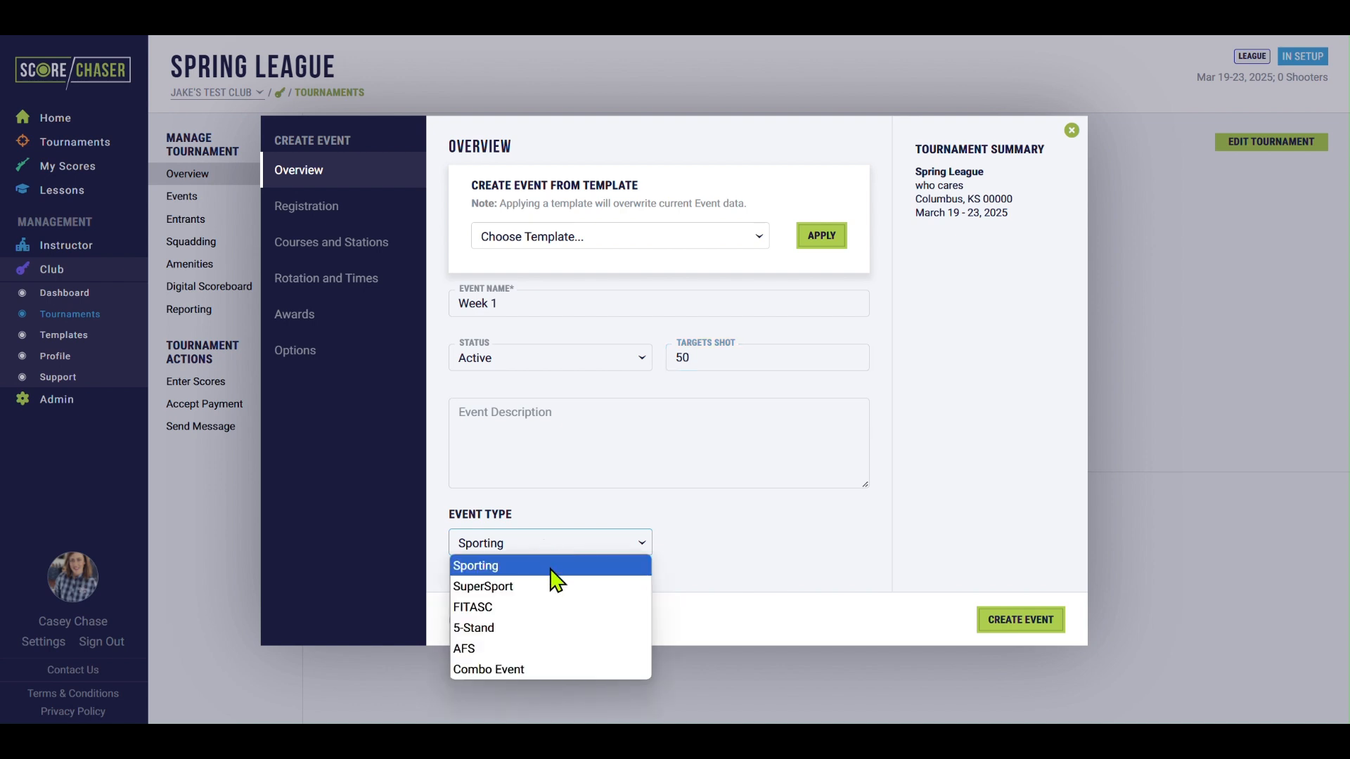
left_click(548, 567)
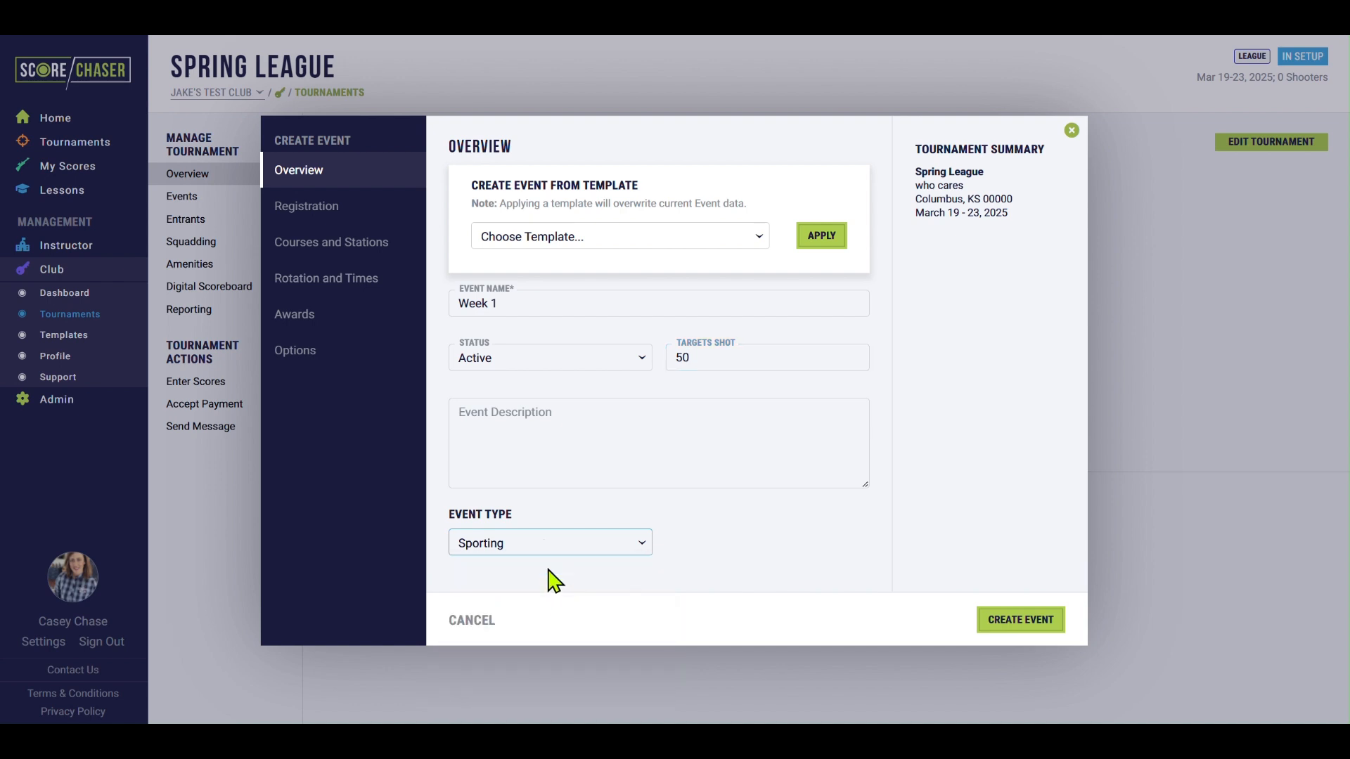
Step: Require registration for the Week 1 event and set its entry fee to $290
left_click(333, 209)
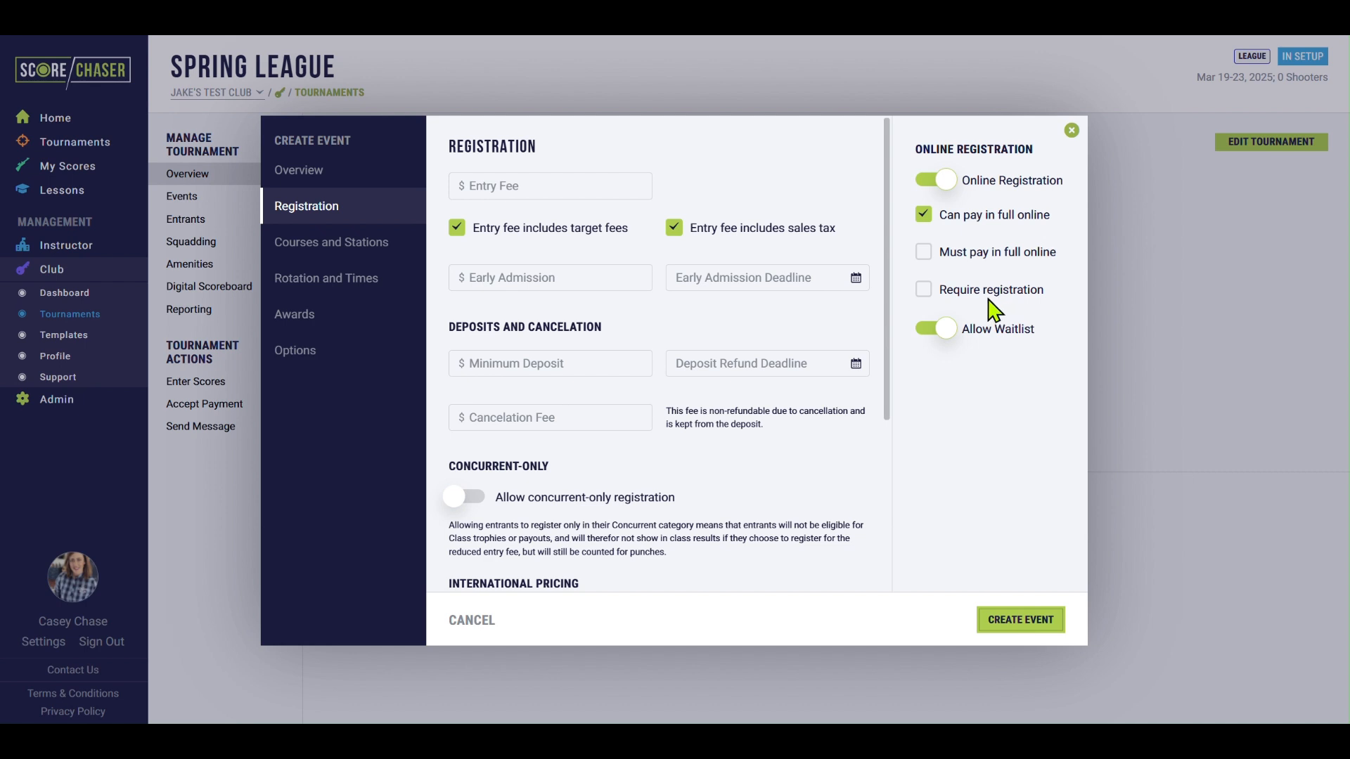
left_click(926, 294)
left_click(529, 187)
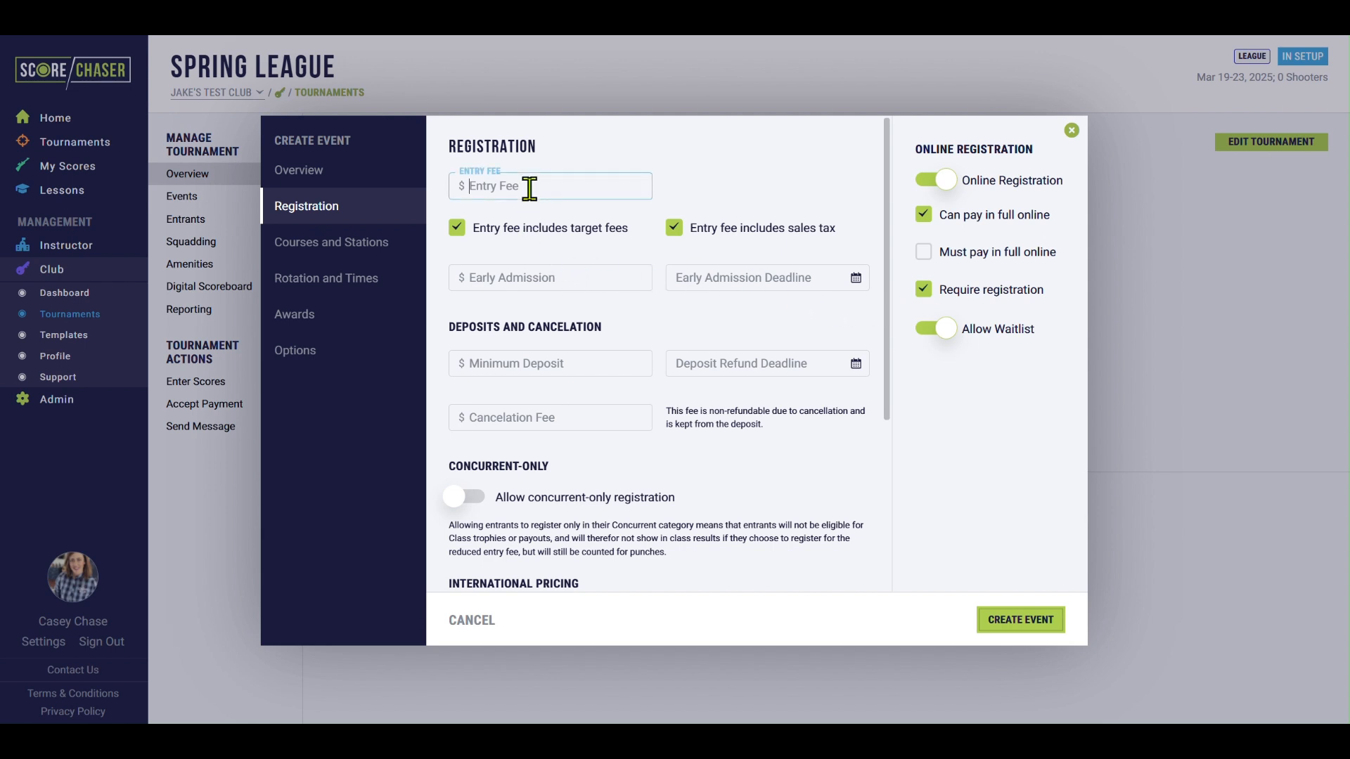
type("290")
key("Tab")
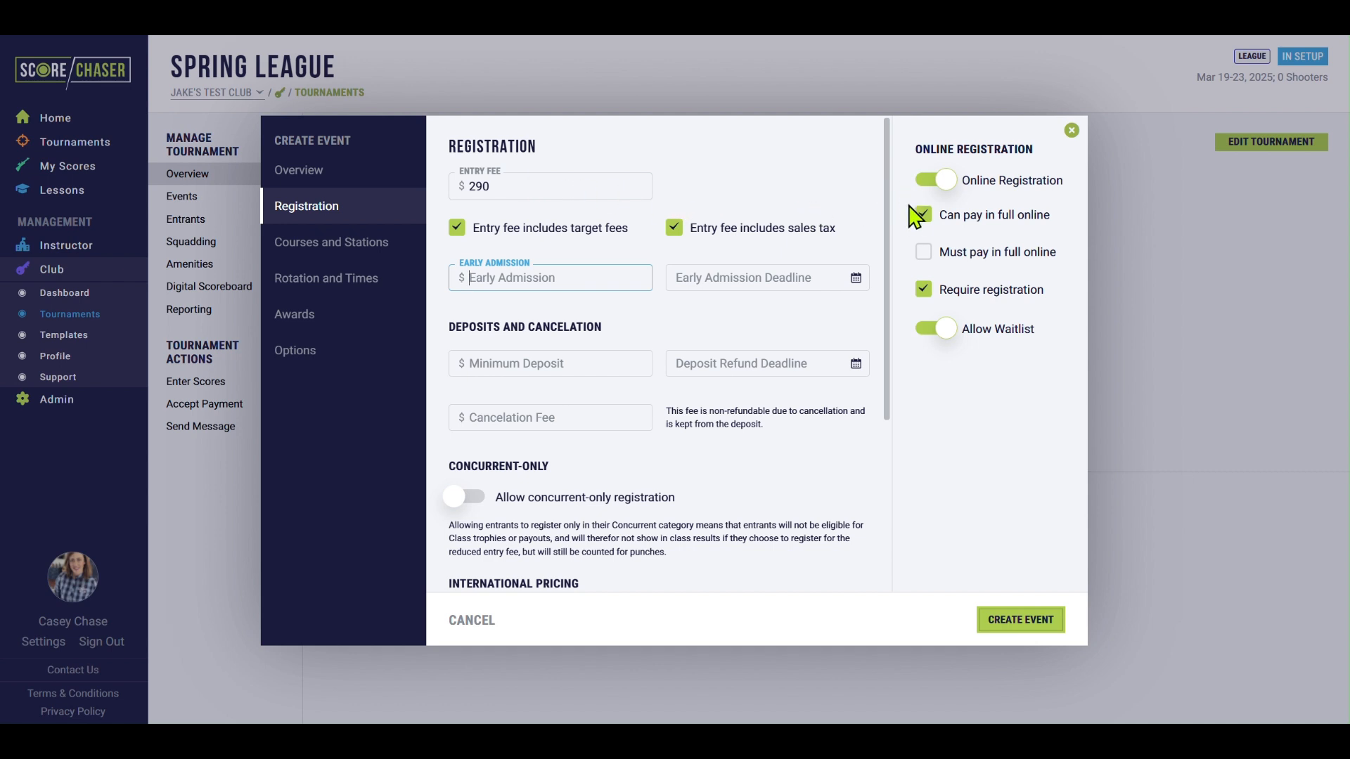
scroll(846, 519, "down", 2)
scroll(846, 521, "down", 2)
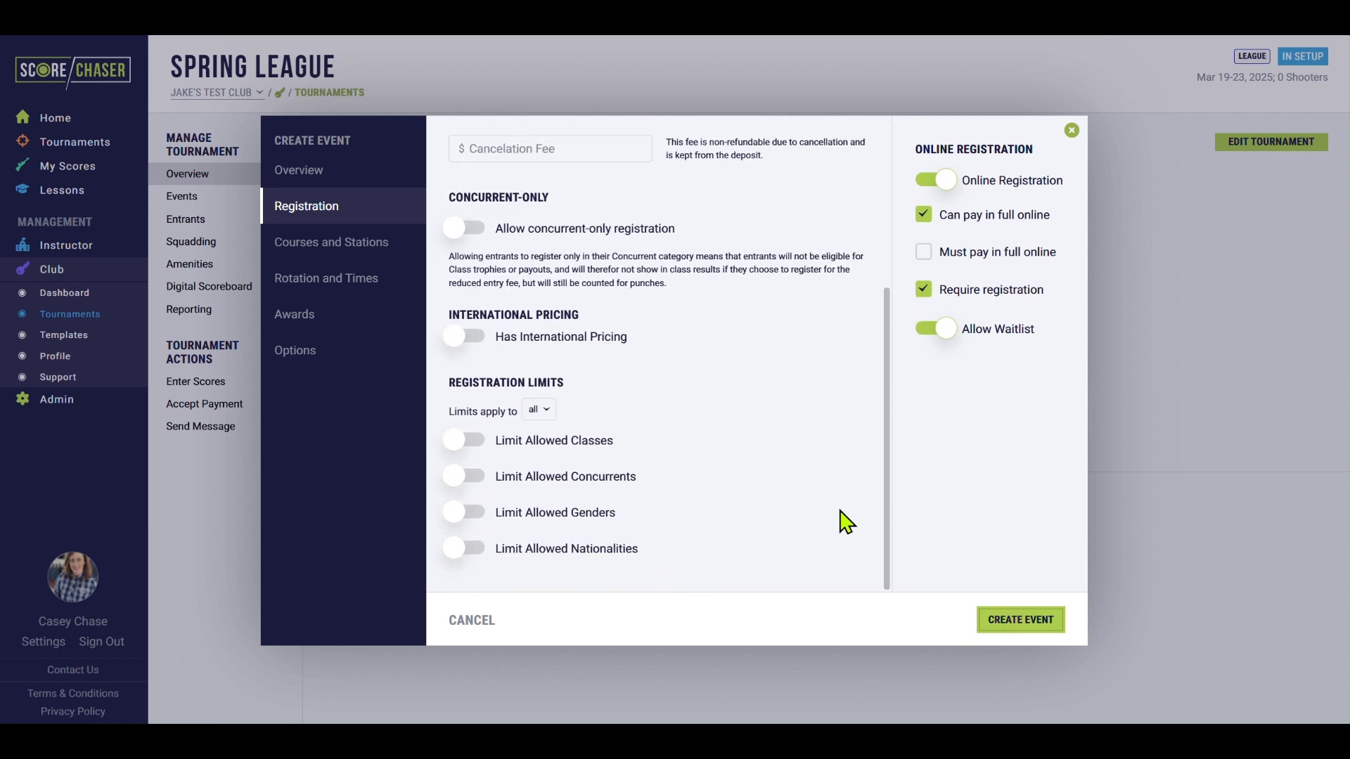
Step: Define the event's course as Whitetail with 50 targets, a 90-minute duration and 7 stations
left_click(343, 242)
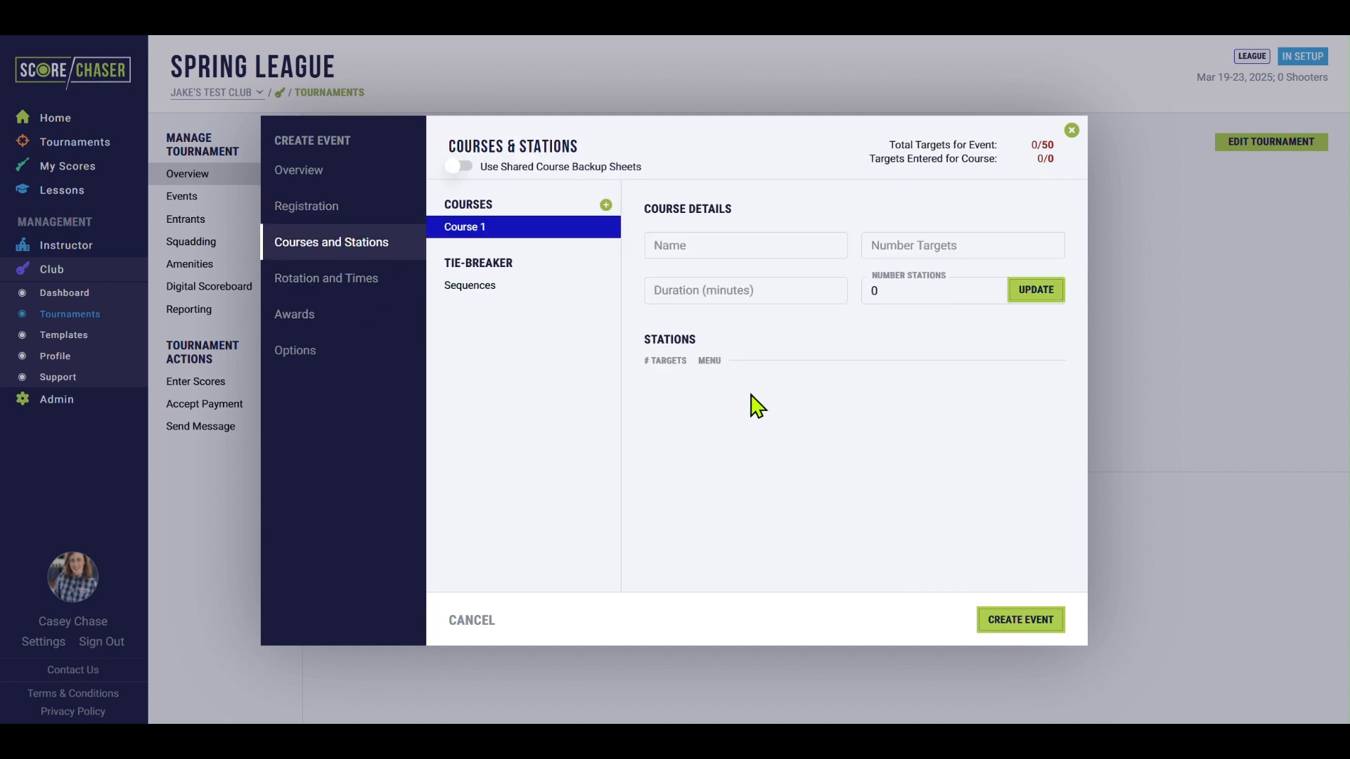
left_click(699, 246)
type("Whitetail")
key("Tab")
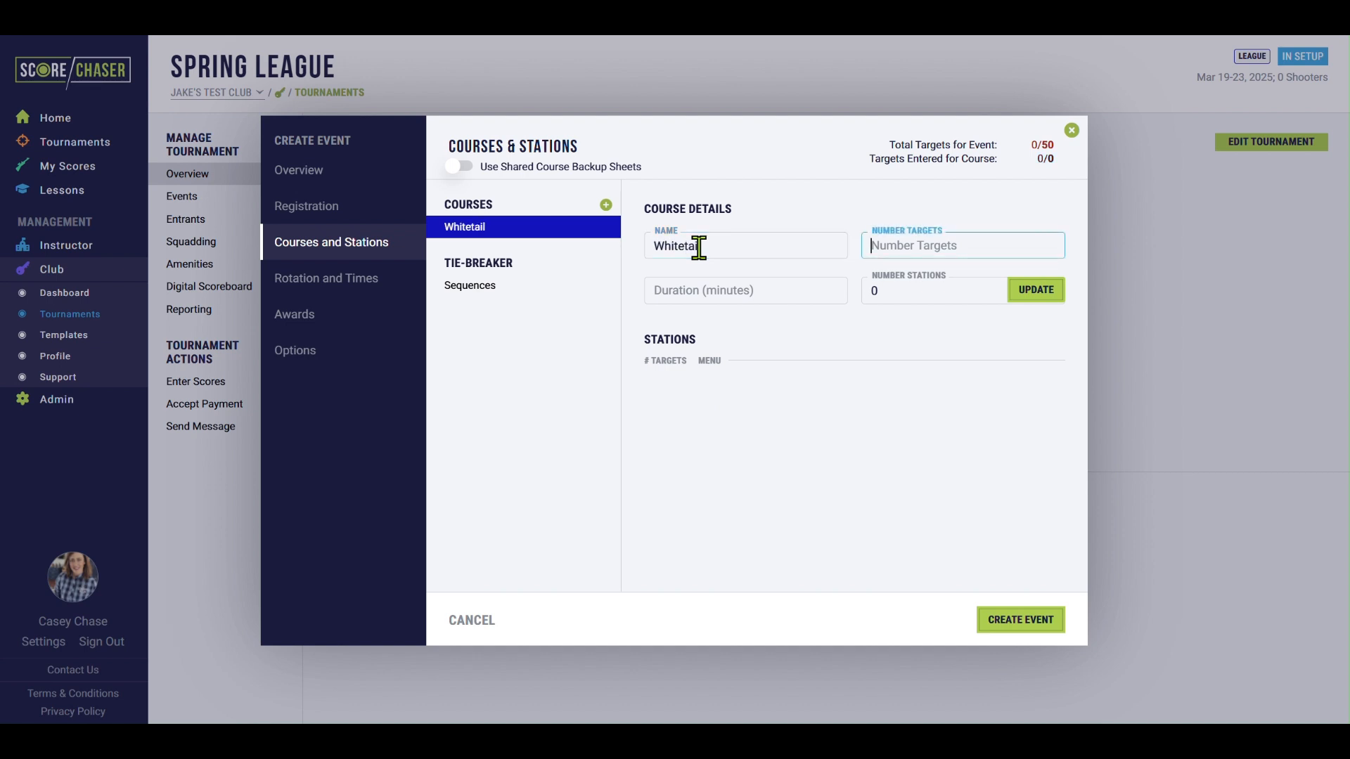
type("50")
key("Tab")
type("90")
key("Tab")
type("7")
key("Return")
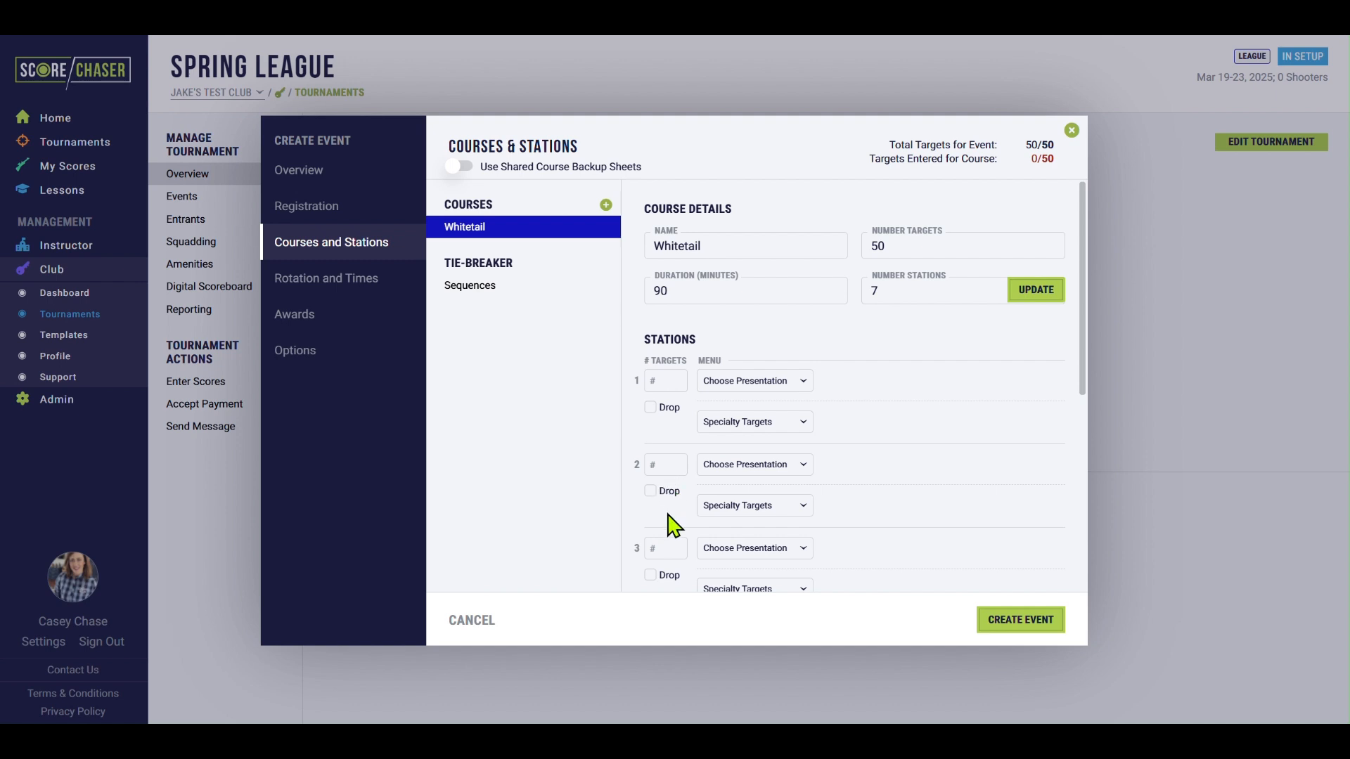
Step: Set the tie-breaker sequence to Whitetail stations S1, S2, S3 and S4 in that order
left_click(471, 289)
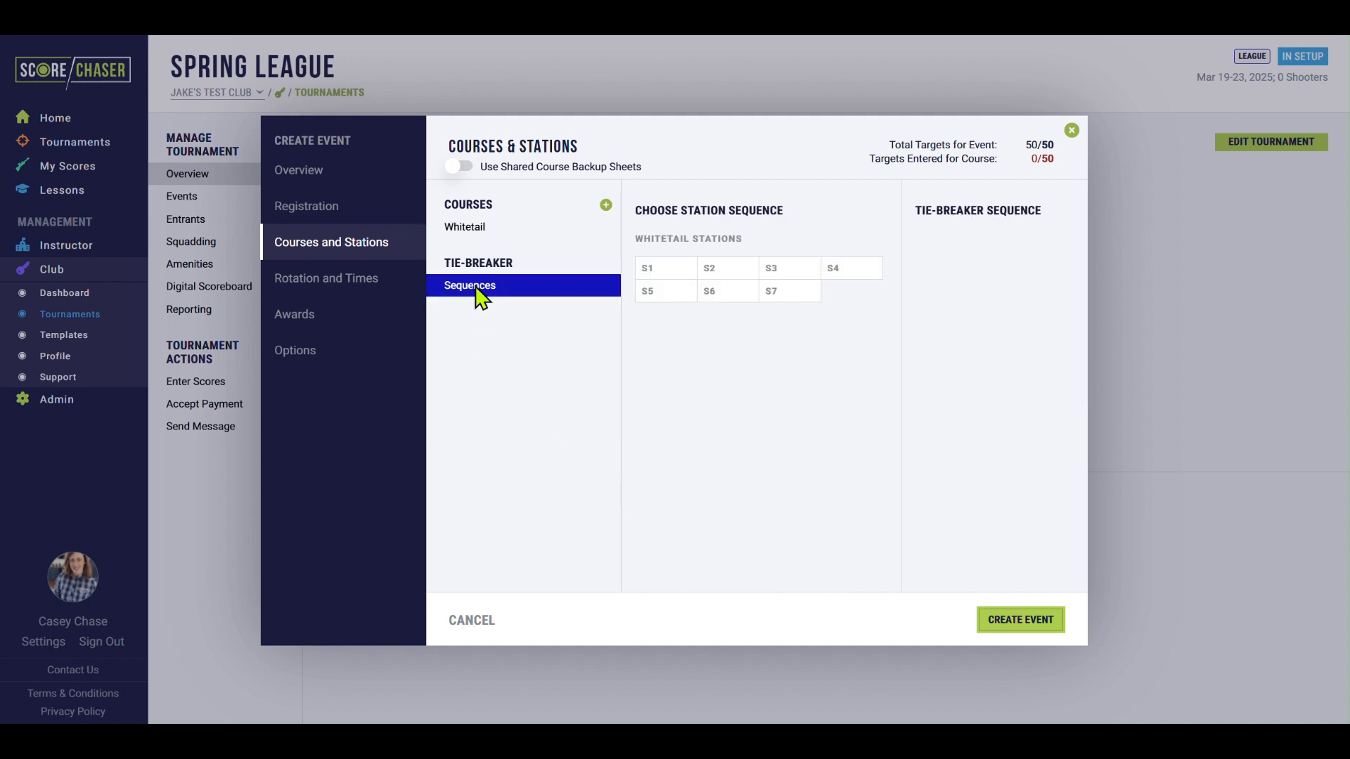
left_click(663, 274)
left_click(731, 272)
left_click(790, 269)
left_click(849, 273)
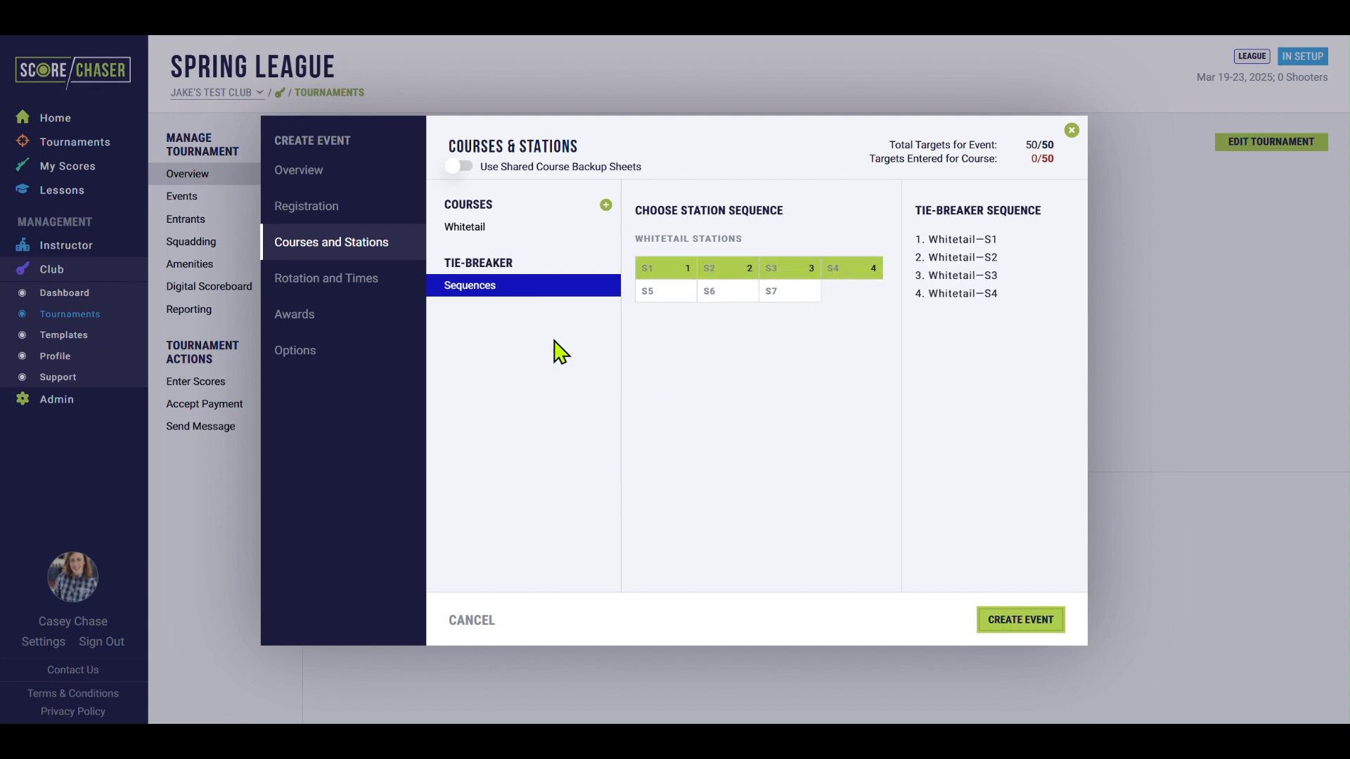
Step: Make the event unsquadded and add four more shoot time rows for a total of five
left_click(313, 281)
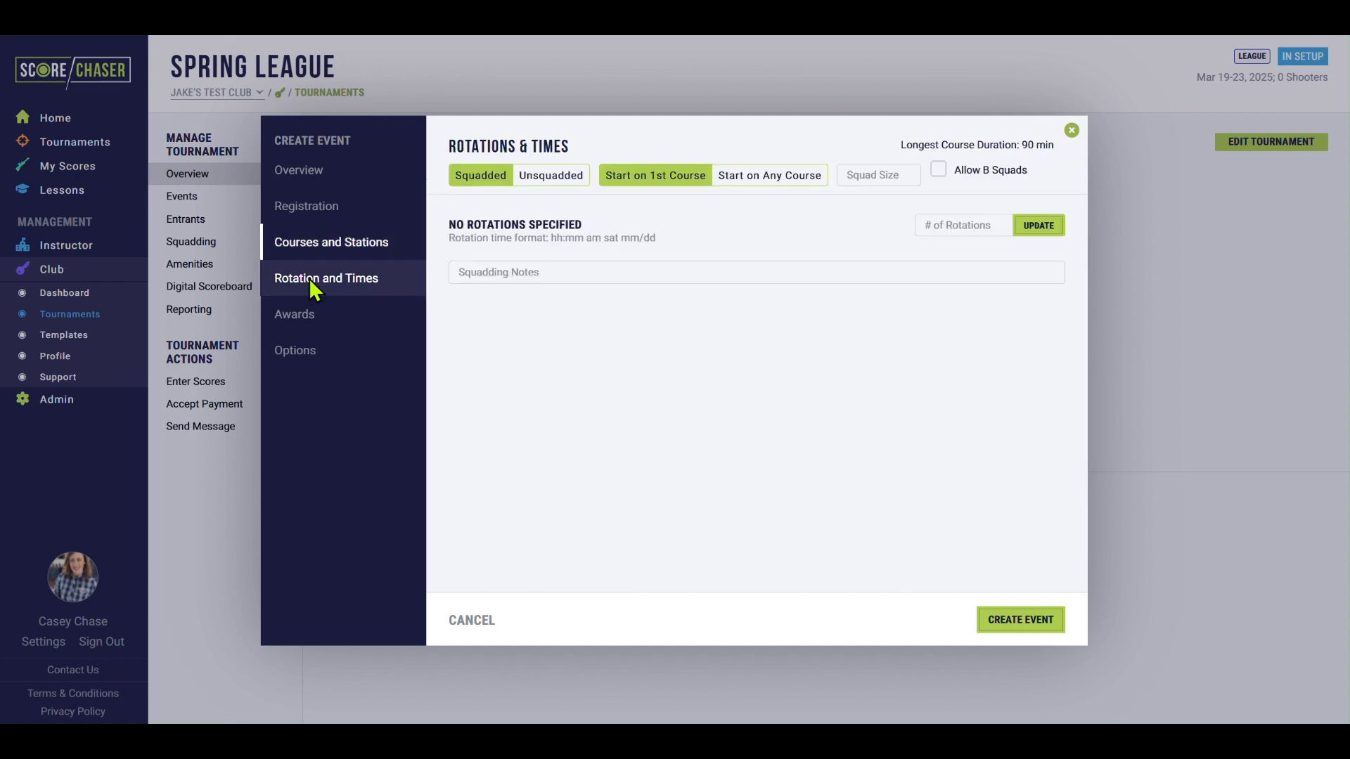
left_click(537, 180)
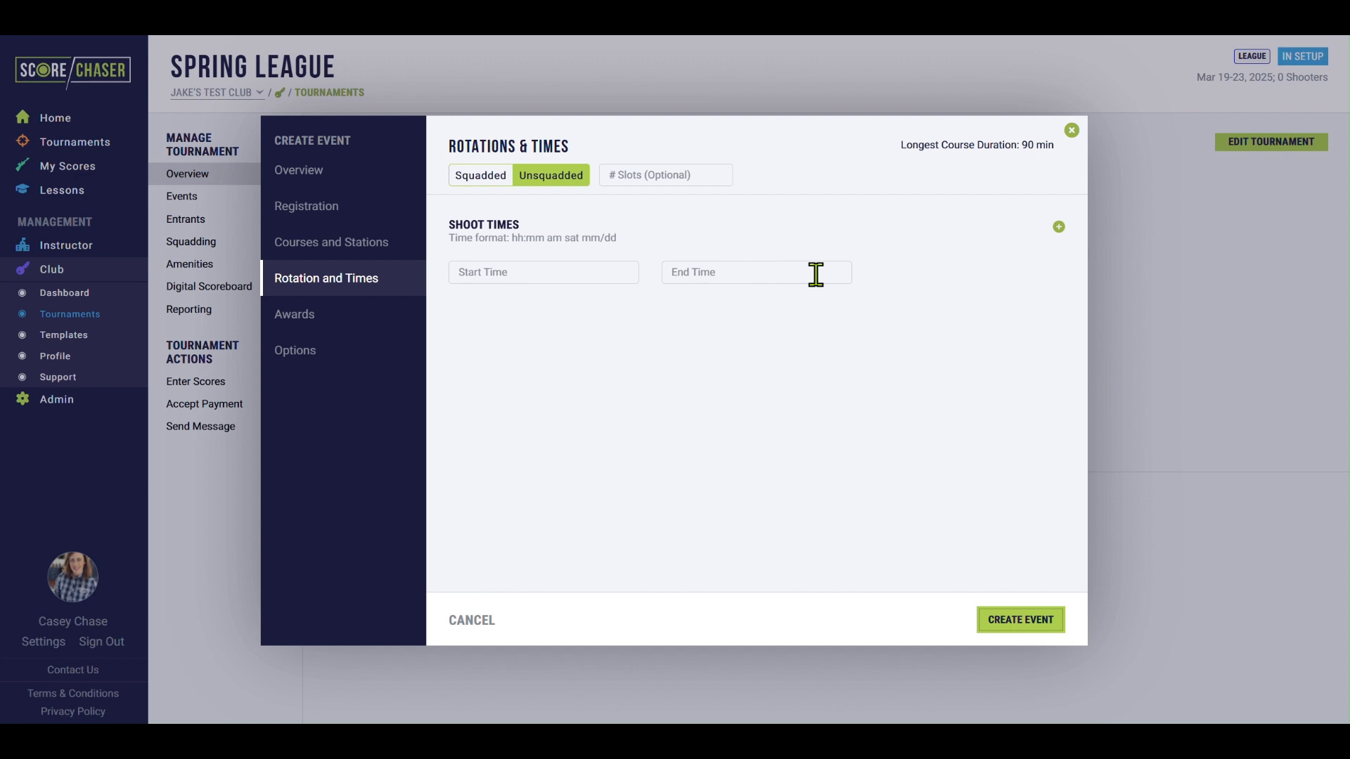
left_click(1059, 228)
left_click(1059, 228)
left_click(1060, 228)
left_click(1059, 230)
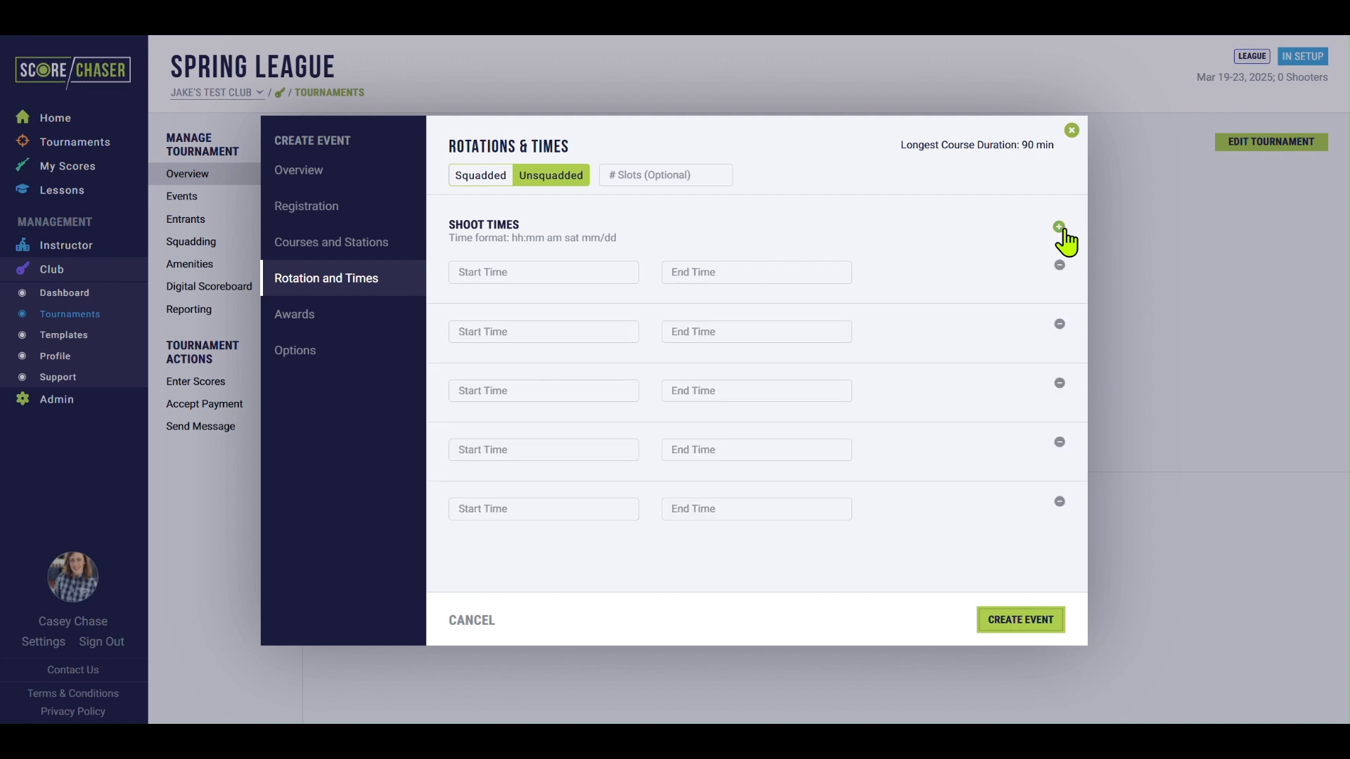
Step: Set the first shoot time from 10:00 am wed 03/19 to 5:00 pm wed 03/19
left_click(489, 272)
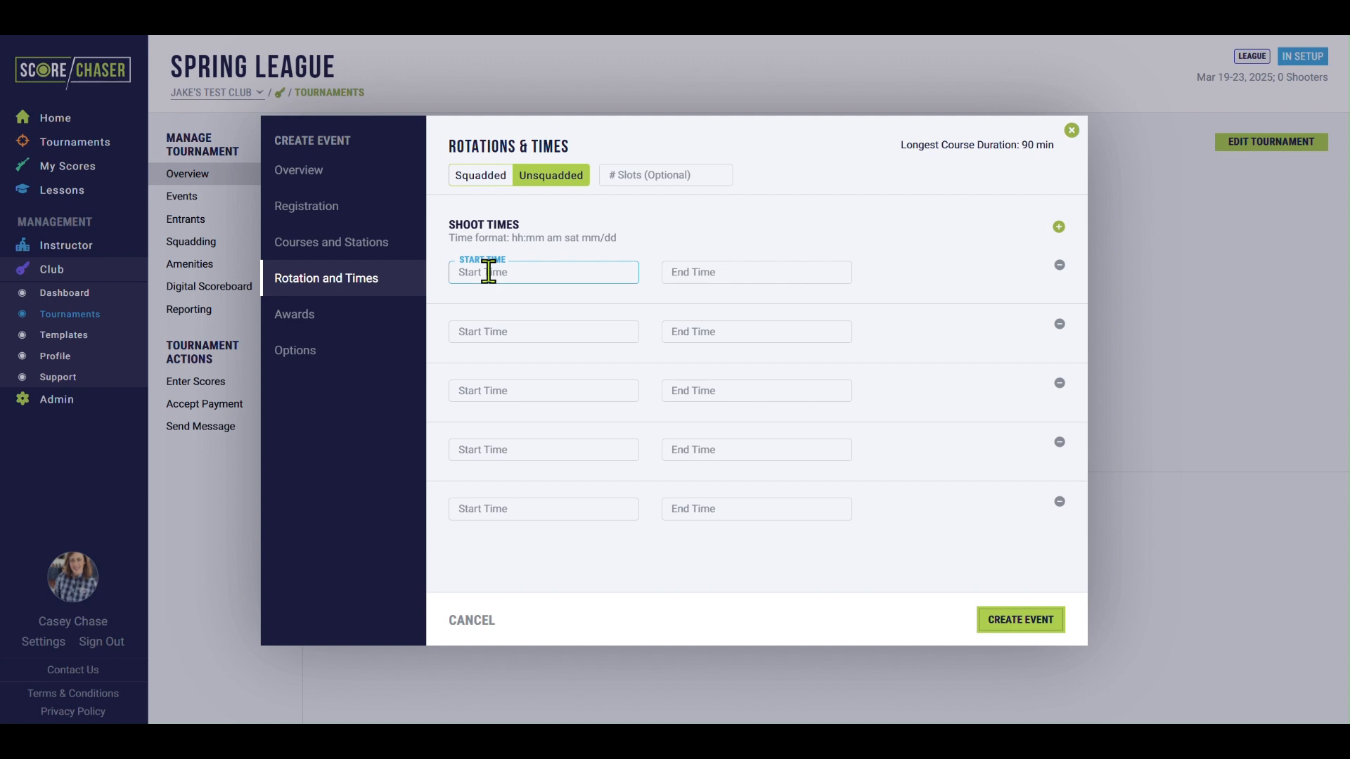
type("10:00 am wed 03/19")
key("Tab")
type("5:00 pm w")
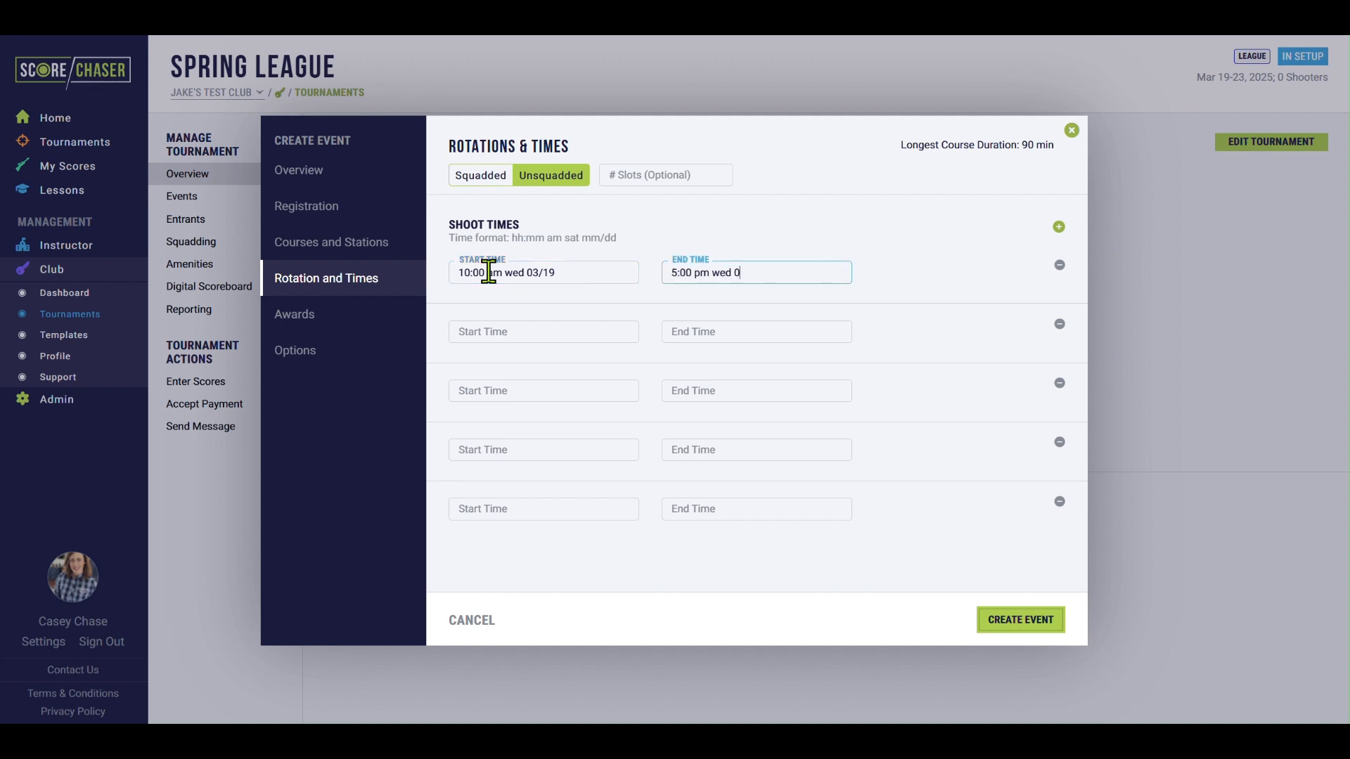
type("ed 03/19")
key("Tab")
Step: Set the second shoot time from 10:00 am thu 03/20 to 5:00 pm thu 03/20
type("1")
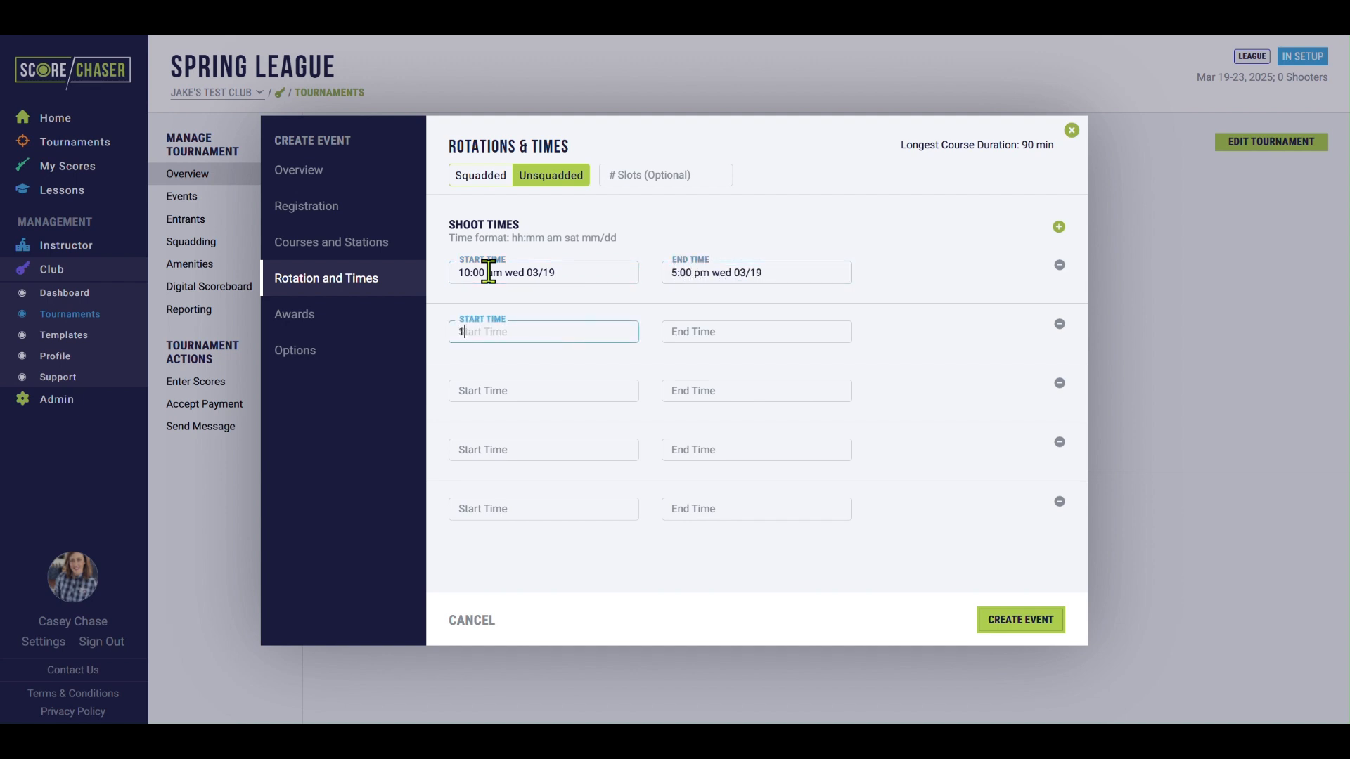
type("0:00 am thu 03/20")
key("Tab")
type("5:00 pm thu")
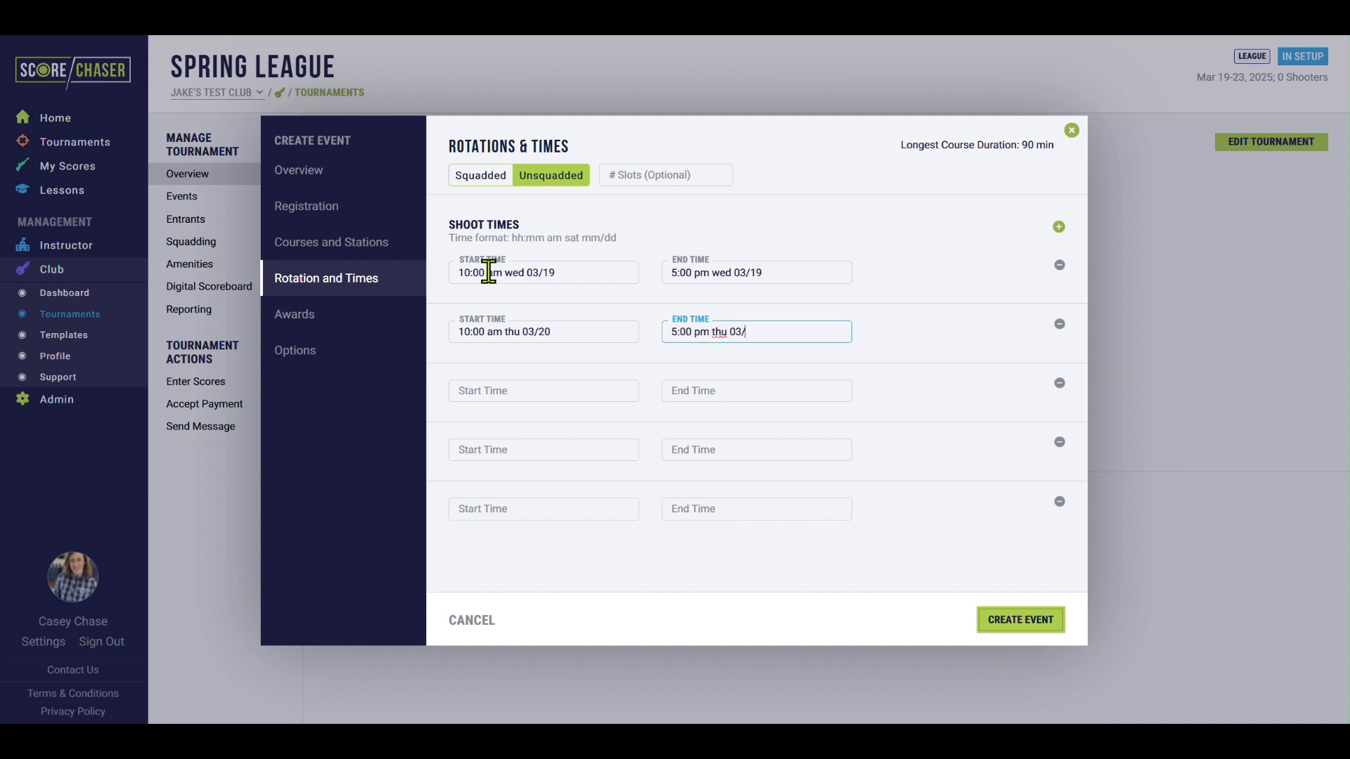
key("Tab")
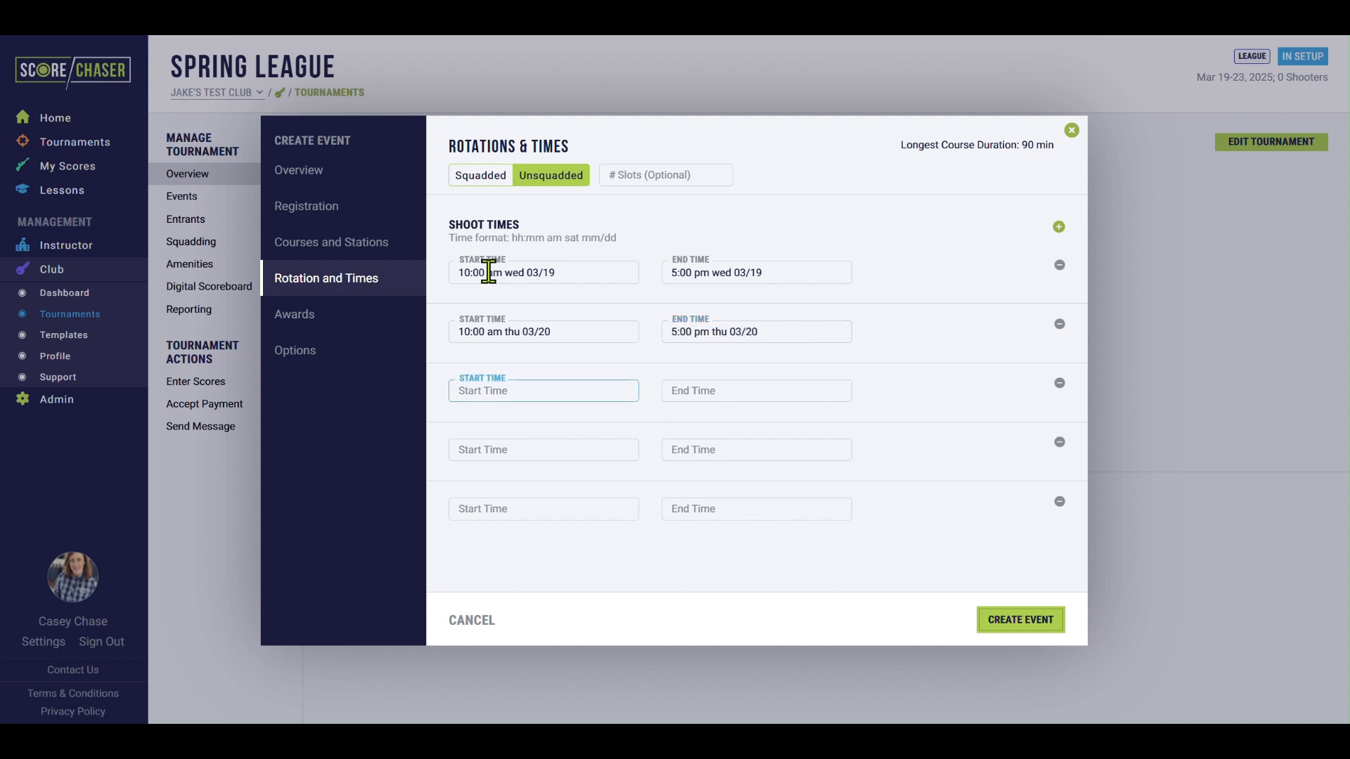
Step: Set the third shoot time from 10:00 am fri 03/21 to 5:00 pm fri 03/21
type("10:00 am fri 03")
type("/21")
key("Tab")
type("1")
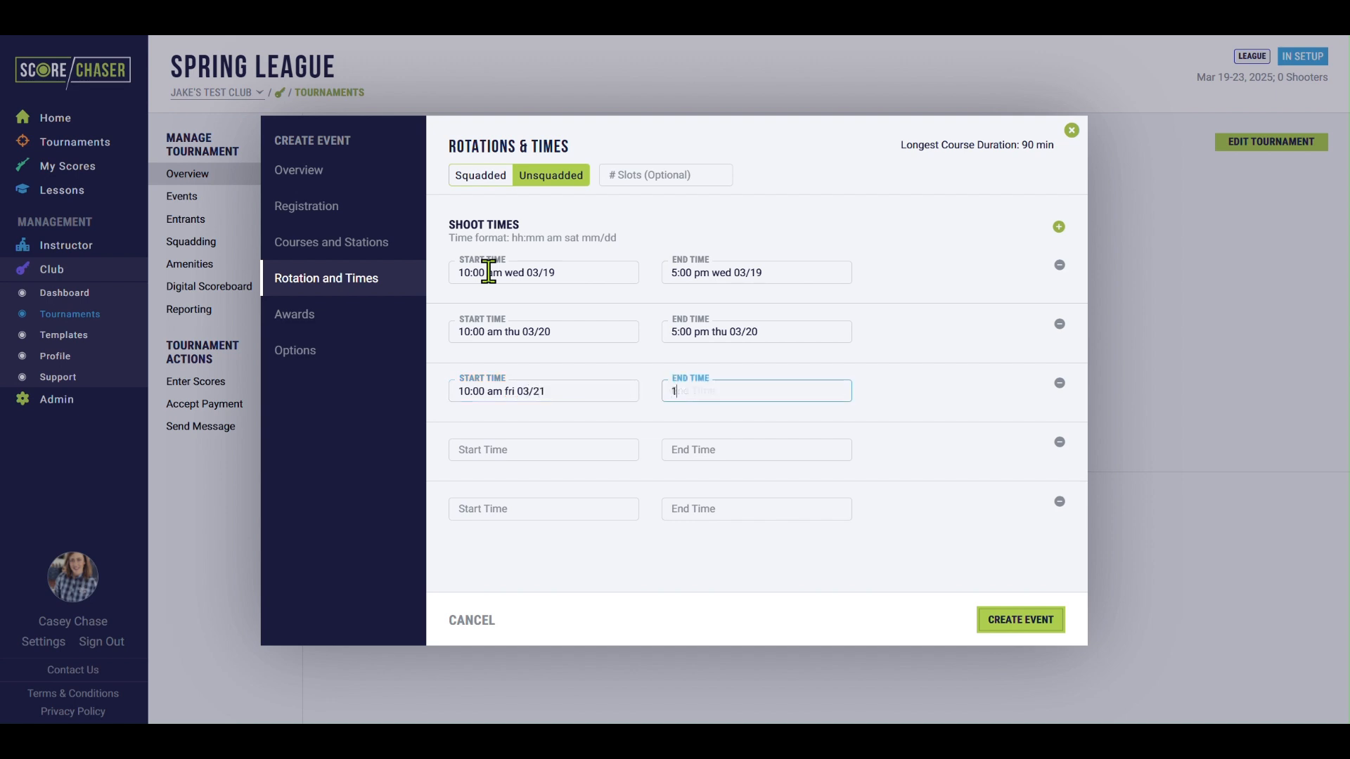
type("5:00 pm fri 03/21")
key("Tab")
Step: Set the fourth shoot time from 10:00 am sat 03/22 to 5:00 pm sat 03/22
type("1")
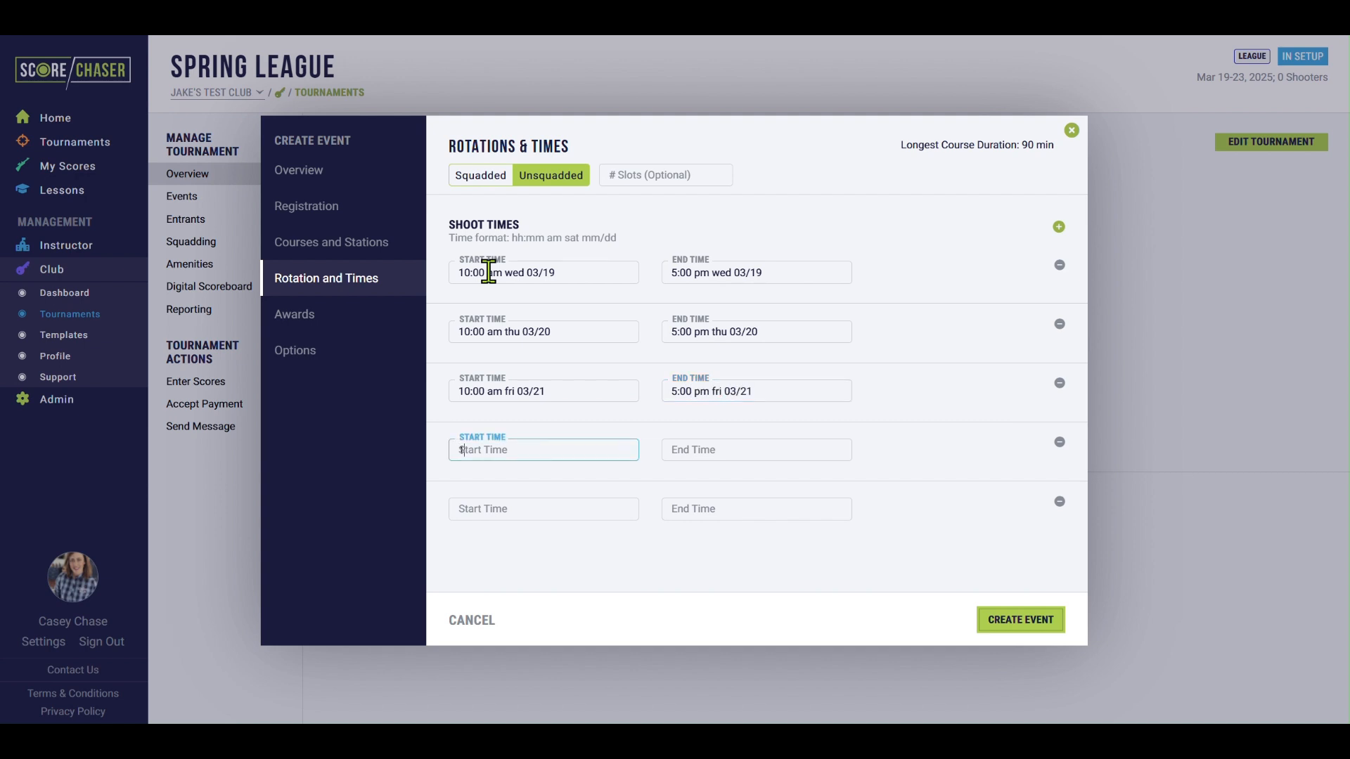
type("0:00 am sat")
key("Tab")
left_click(531, 449)
type("03/22")
key("Tab")
type("5:00 pm sa")
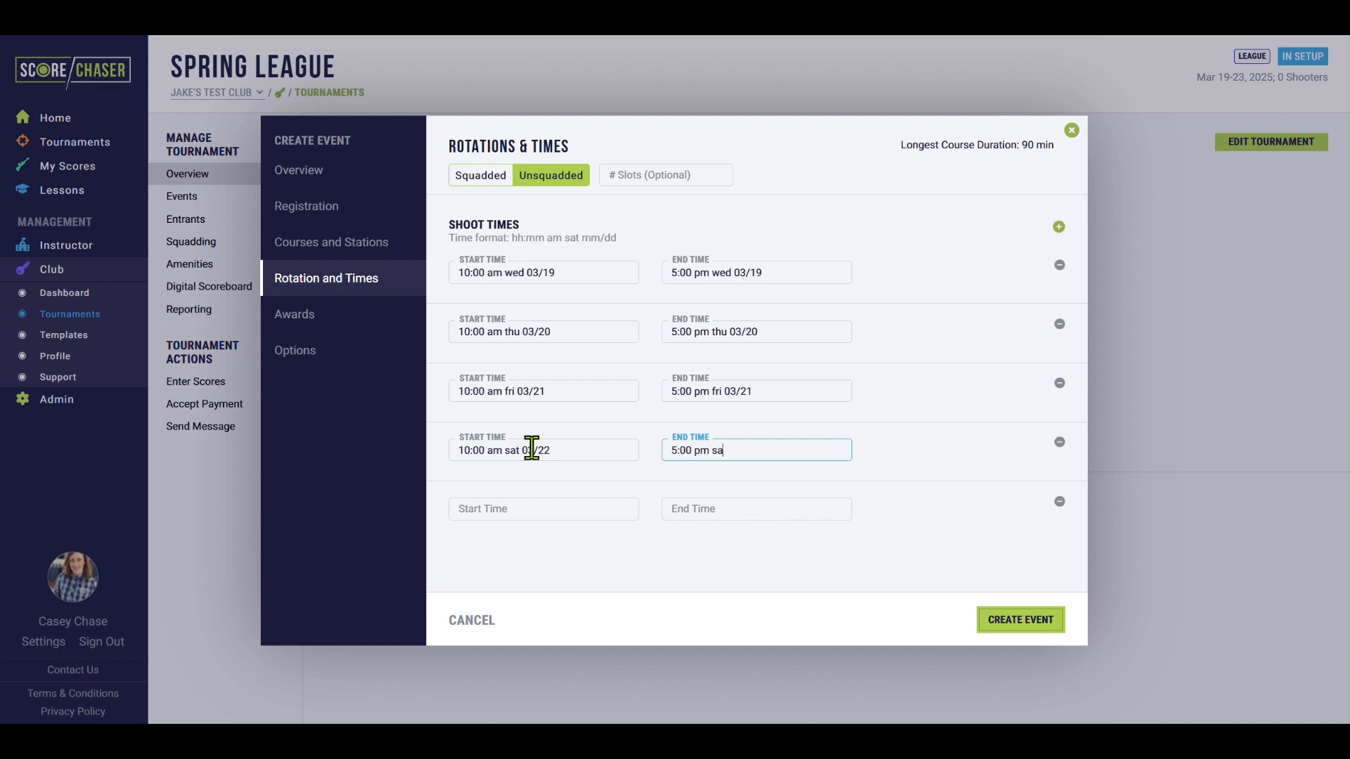
type("t 03/22")
Step: Set the fifth shoot time from 12:00 pm sun 03/23 to 7:00 pm sun 03/23
left_click(529, 519)
type("12")
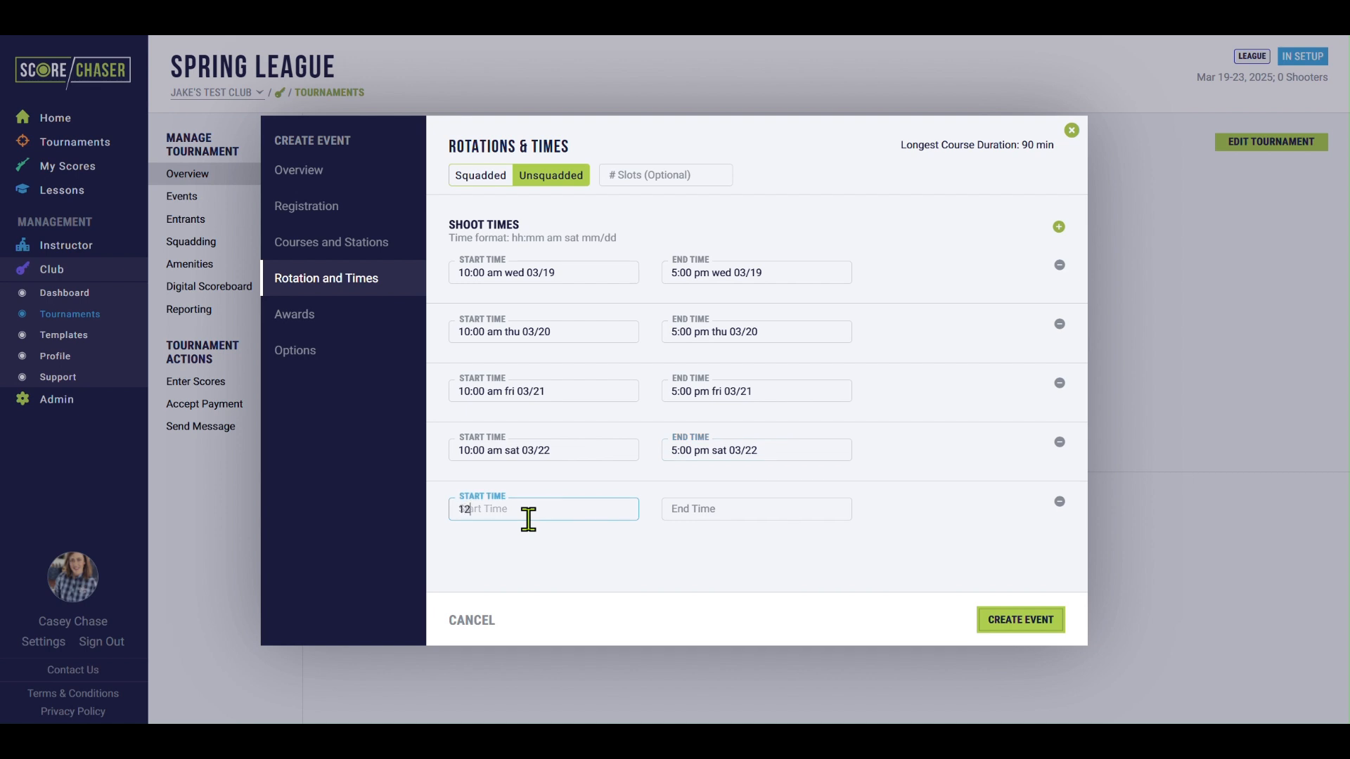
type(":00 pm sun 03/23")
left_click(704, 509)
type("7:00 pm")
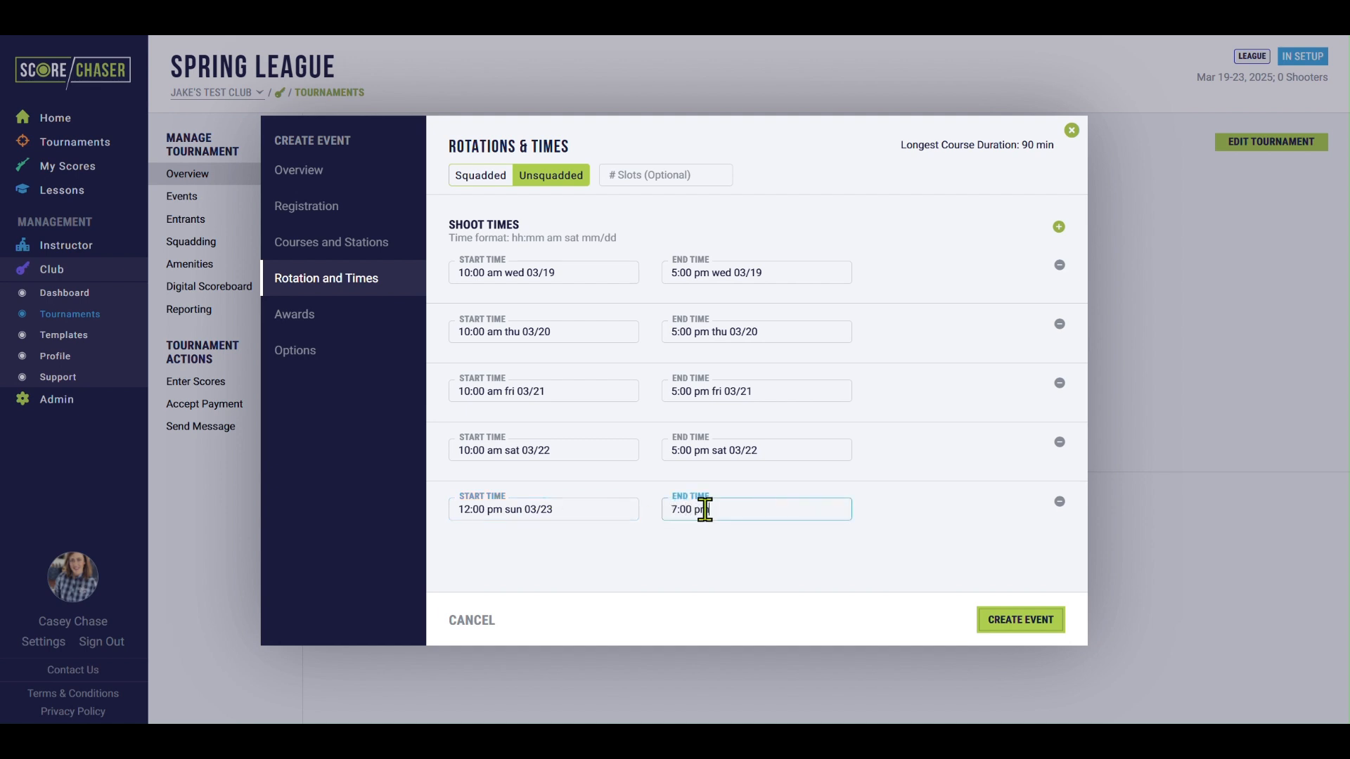
type(" sun 03/23")
Step: Configure the event's Overall award category to use the special class
left_click(336, 318)
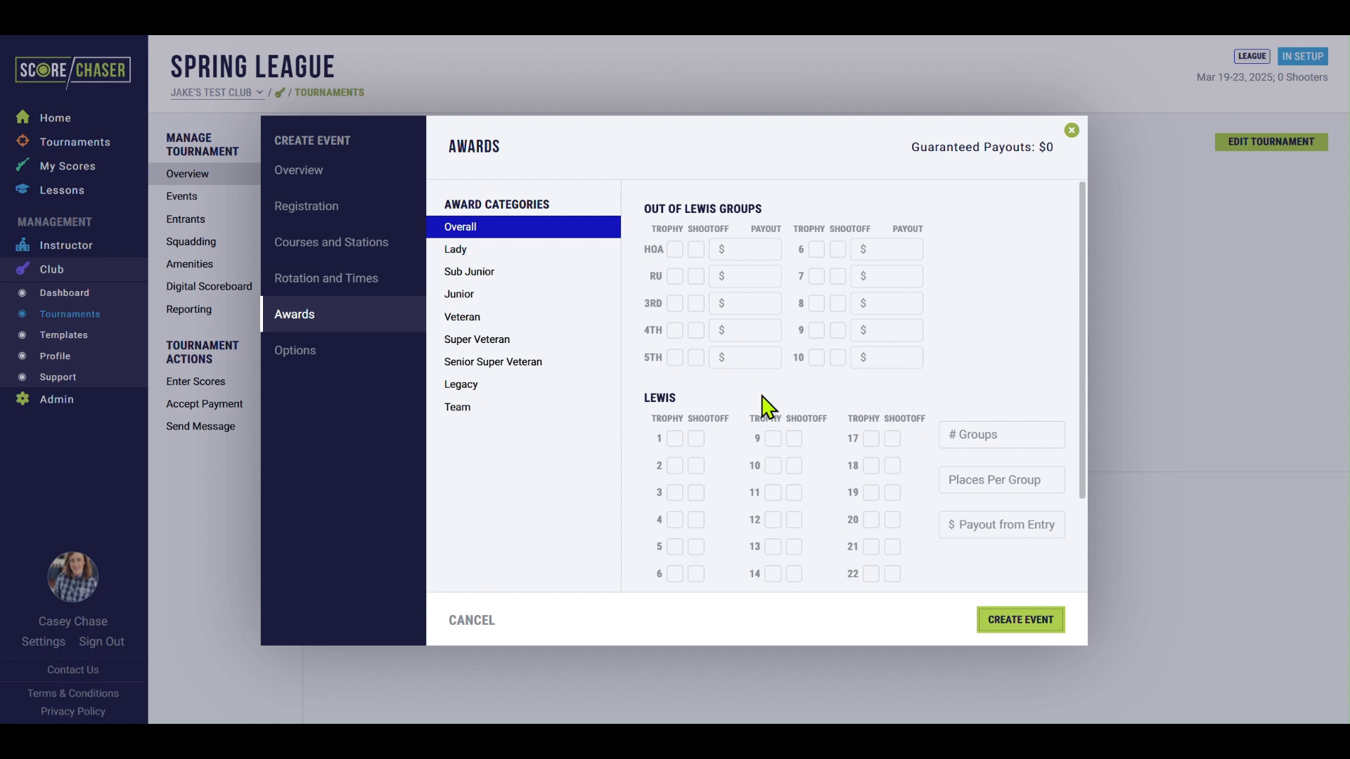
scroll(751, 458, "down", 3)
left_click(658, 564)
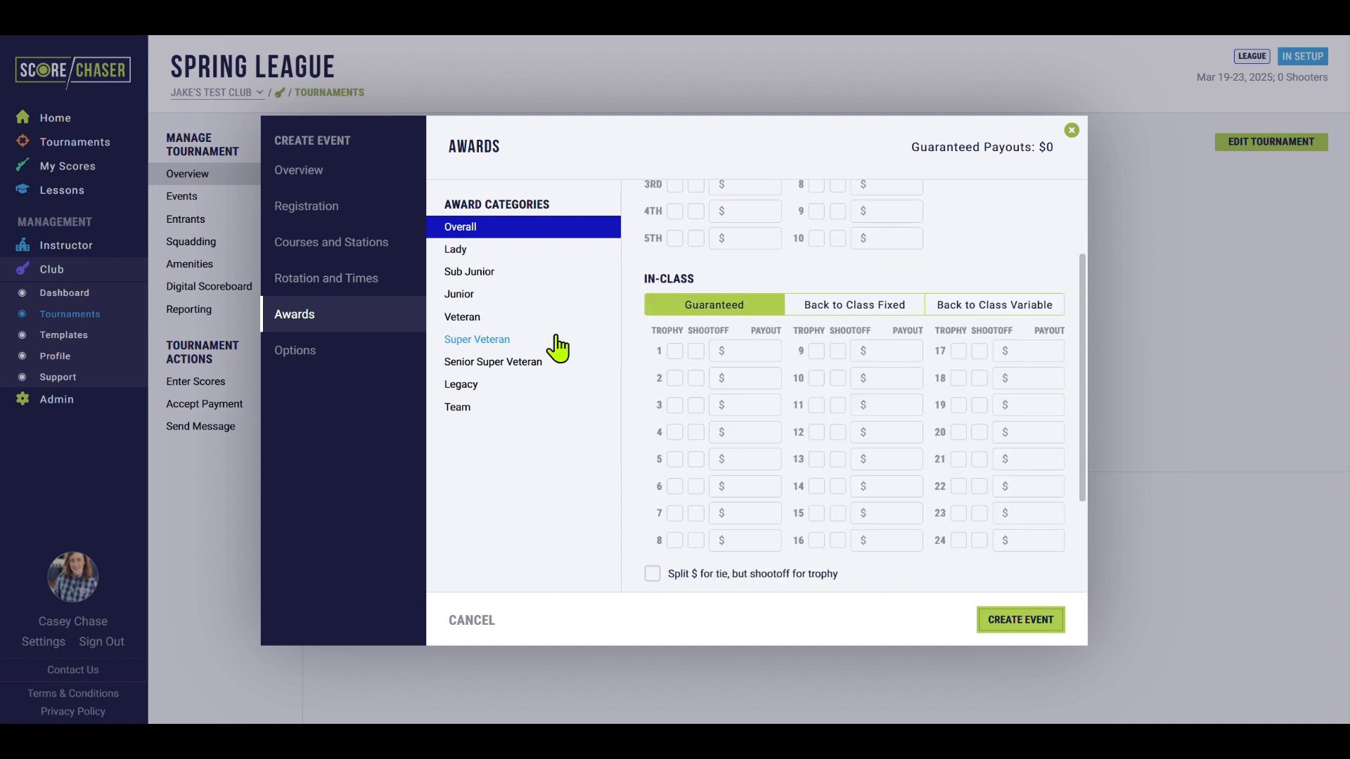
Step: Hide the Sub Junior and Veteran awards from public display
left_click(496, 273)
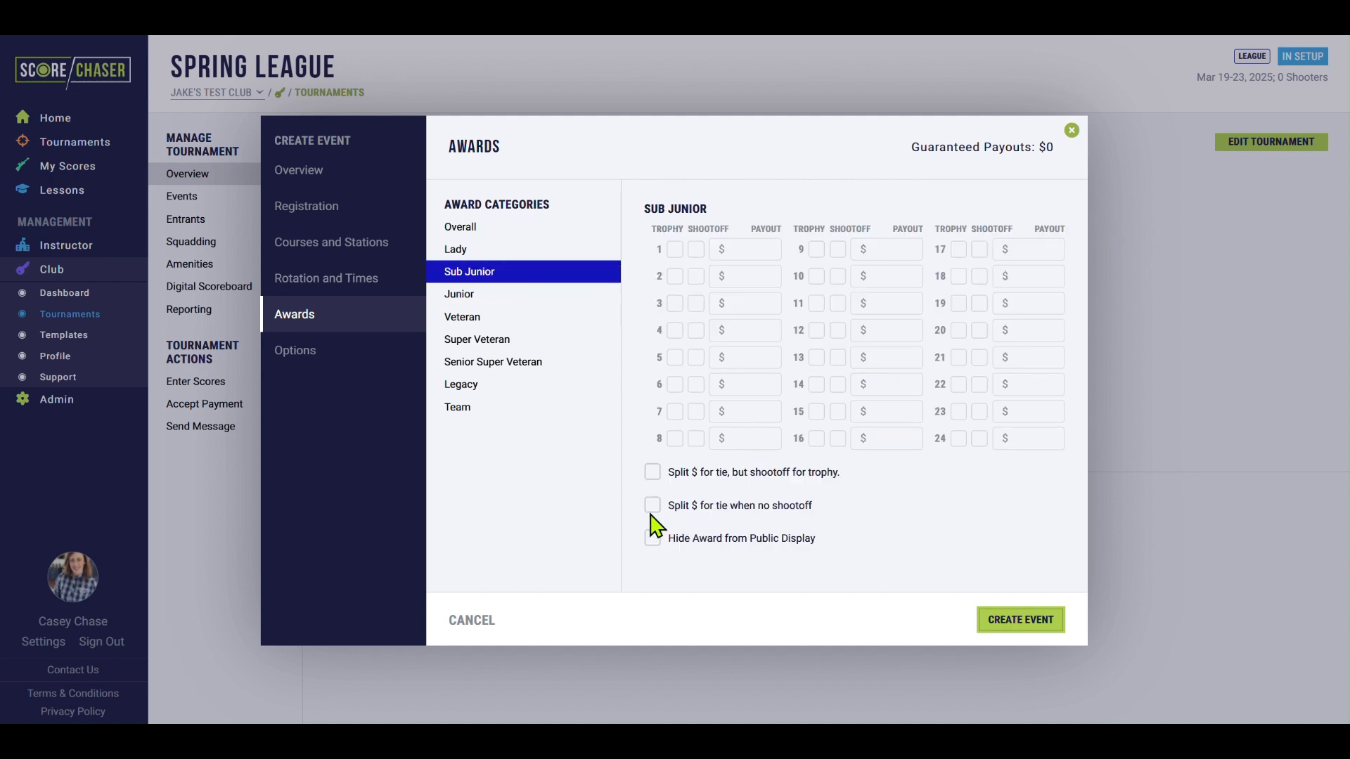
left_click(652, 539)
left_click(476, 318)
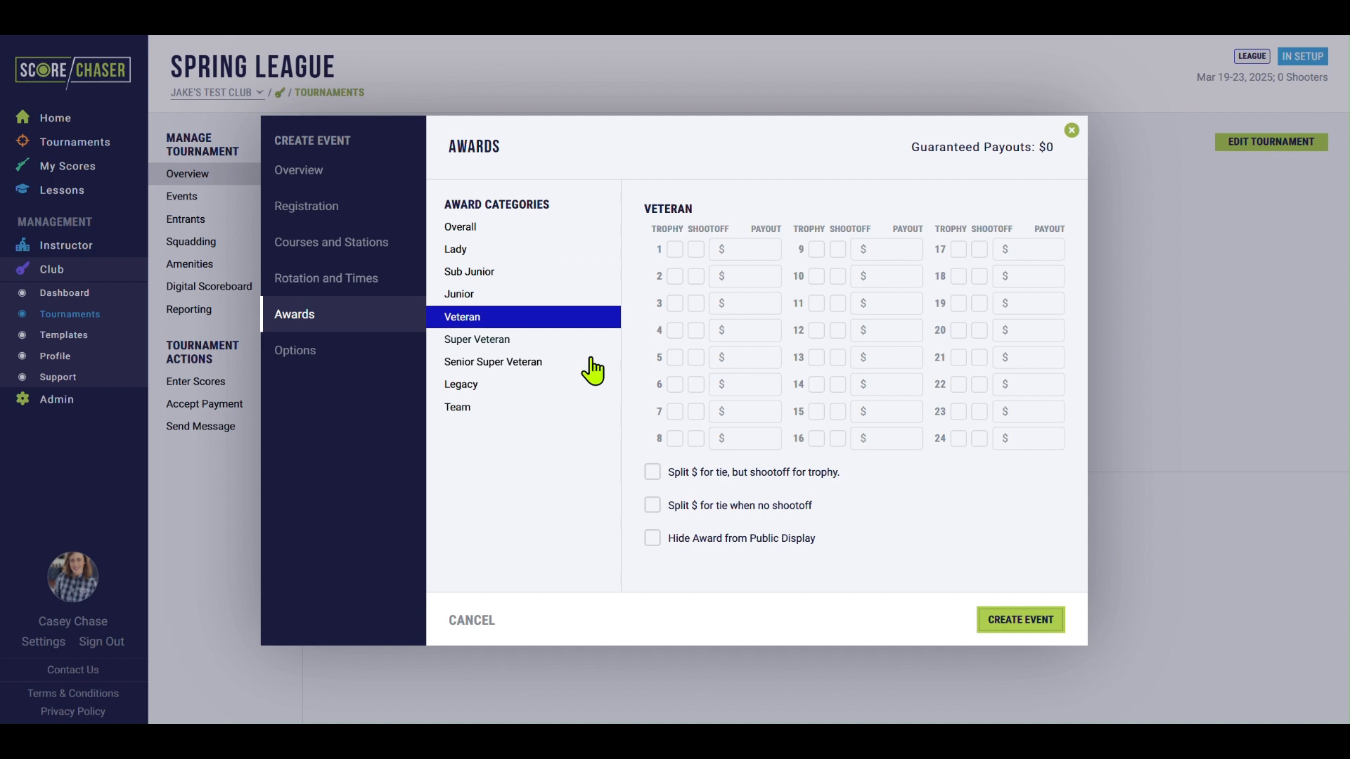
left_click(652, 539)
Step: Hide the Super Veteran, Senior Super Veteran and Legacy awards from public display
left_click(523, 341)
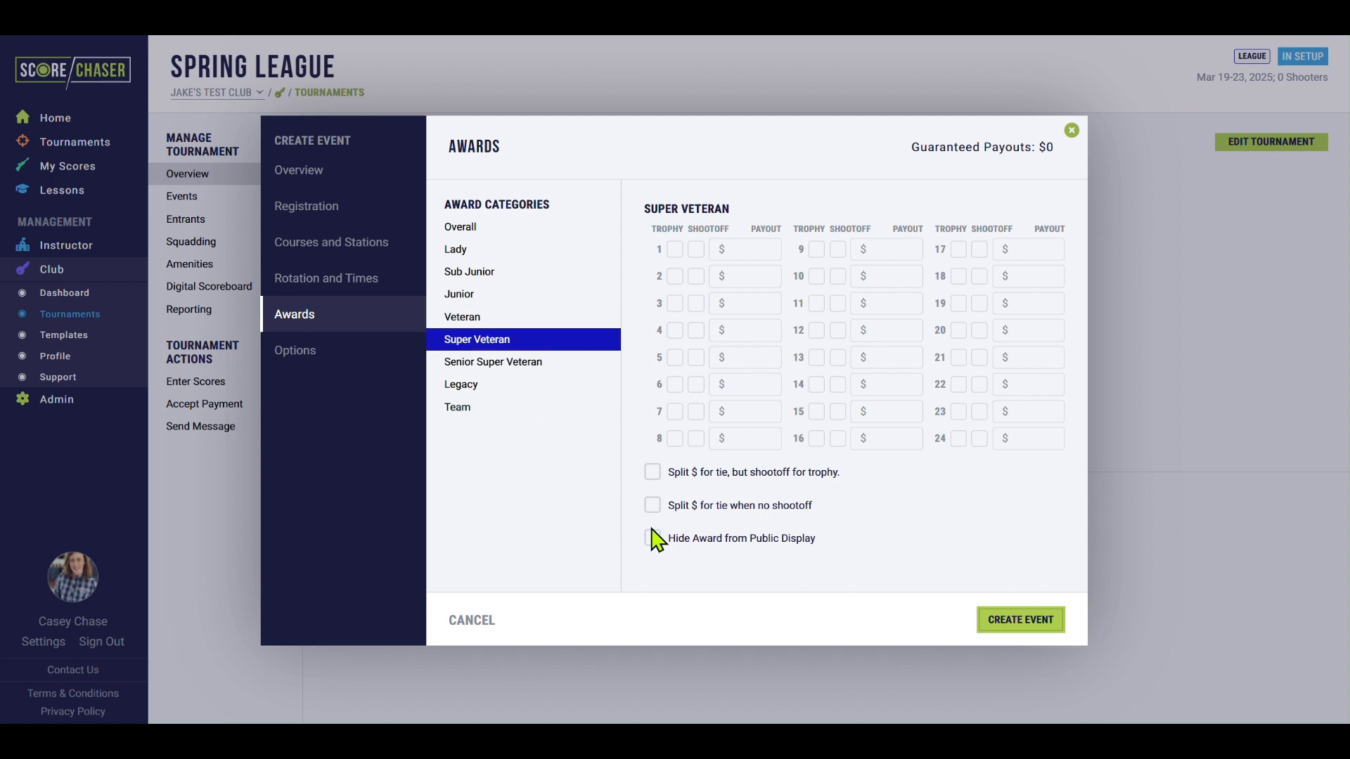
left_click(652, 539)
left_click(526, 363)
left_click(652, 538)
left_click(528, 398)
left_click(652, 538)
Step: Check the Team award settings and the event options, and create the Week 1 event
left_click(536, 411)
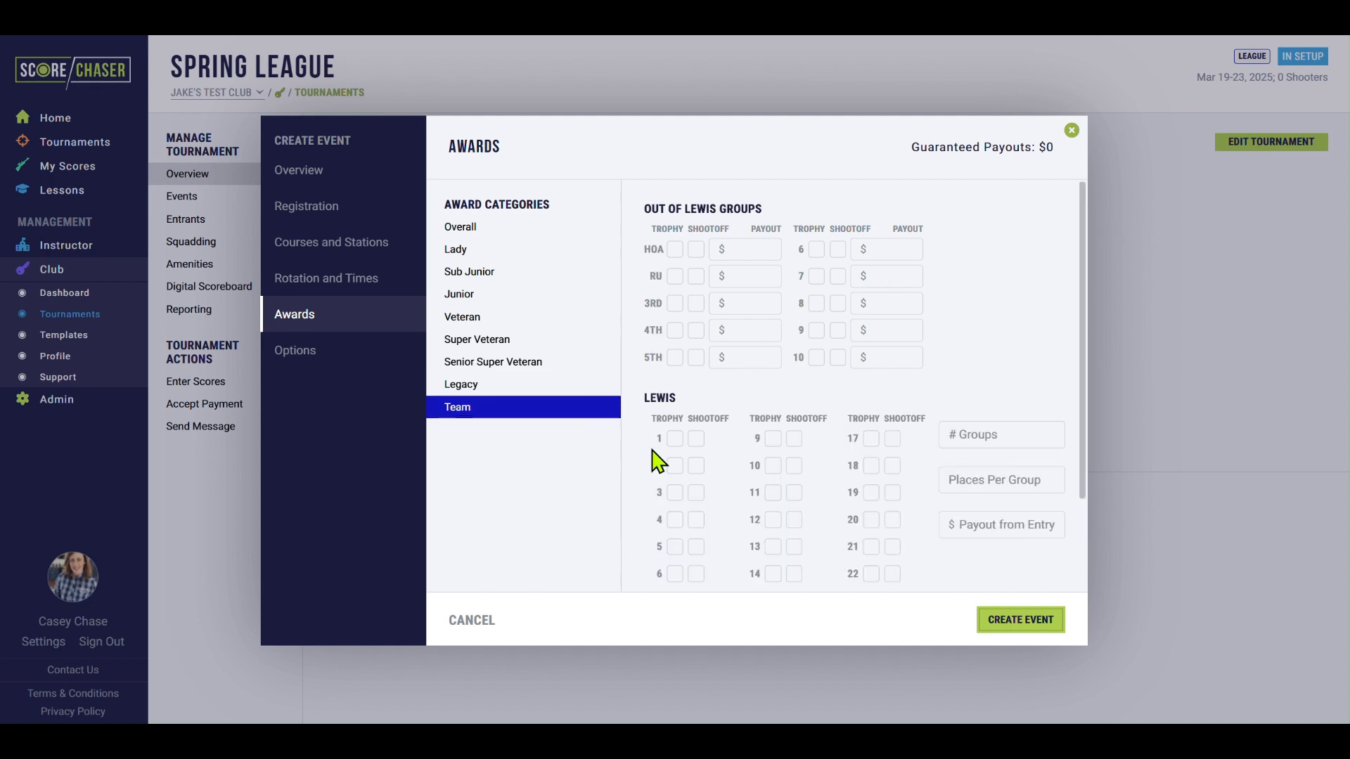
scroll(703, 492, "down", 2)
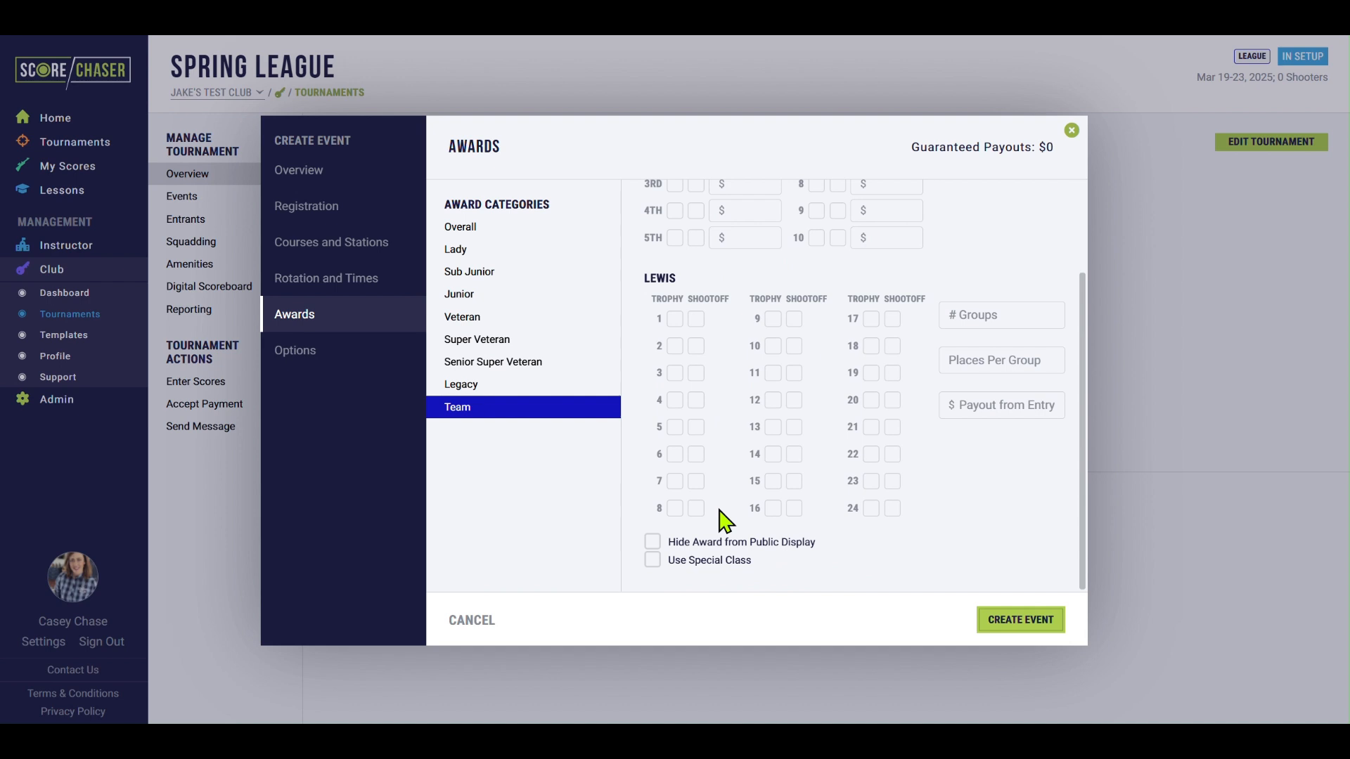
scroll(724, 519, "up", 2)
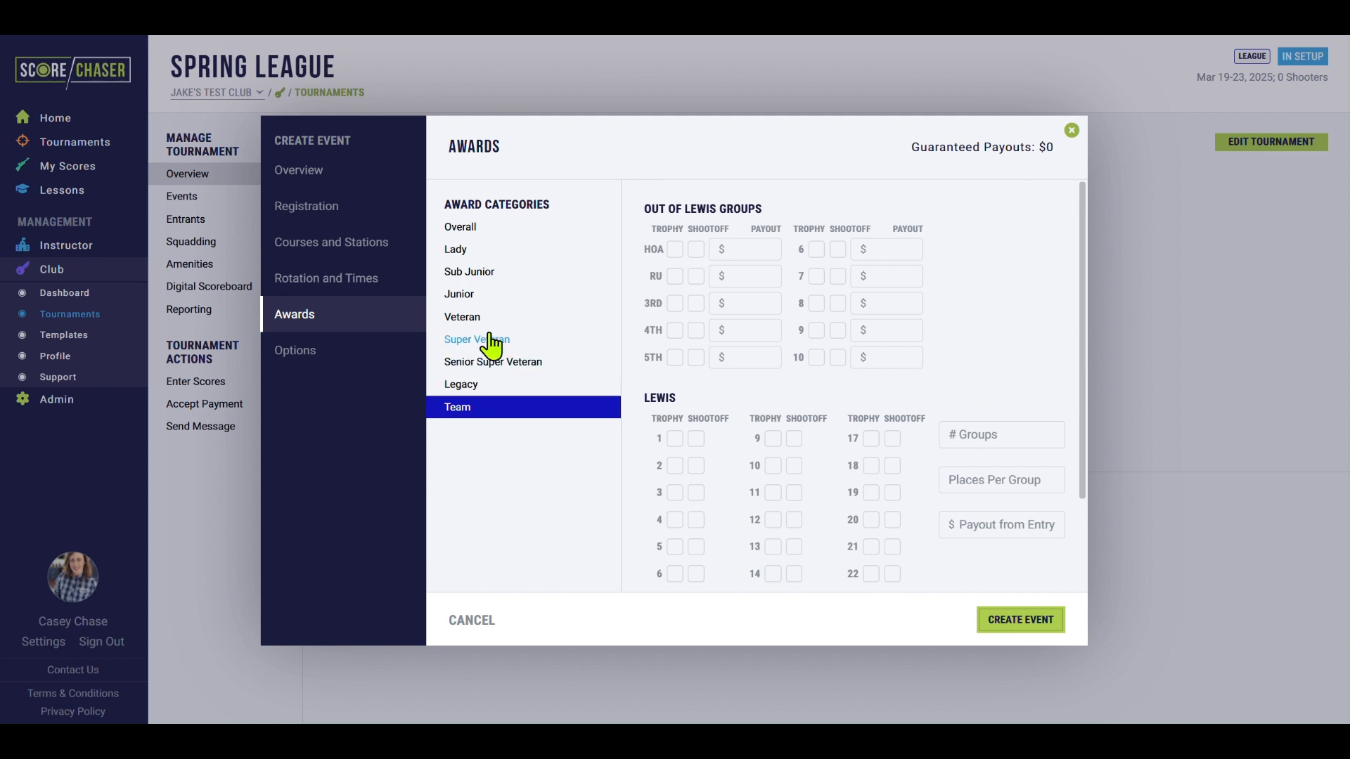
left_click(364, 353)
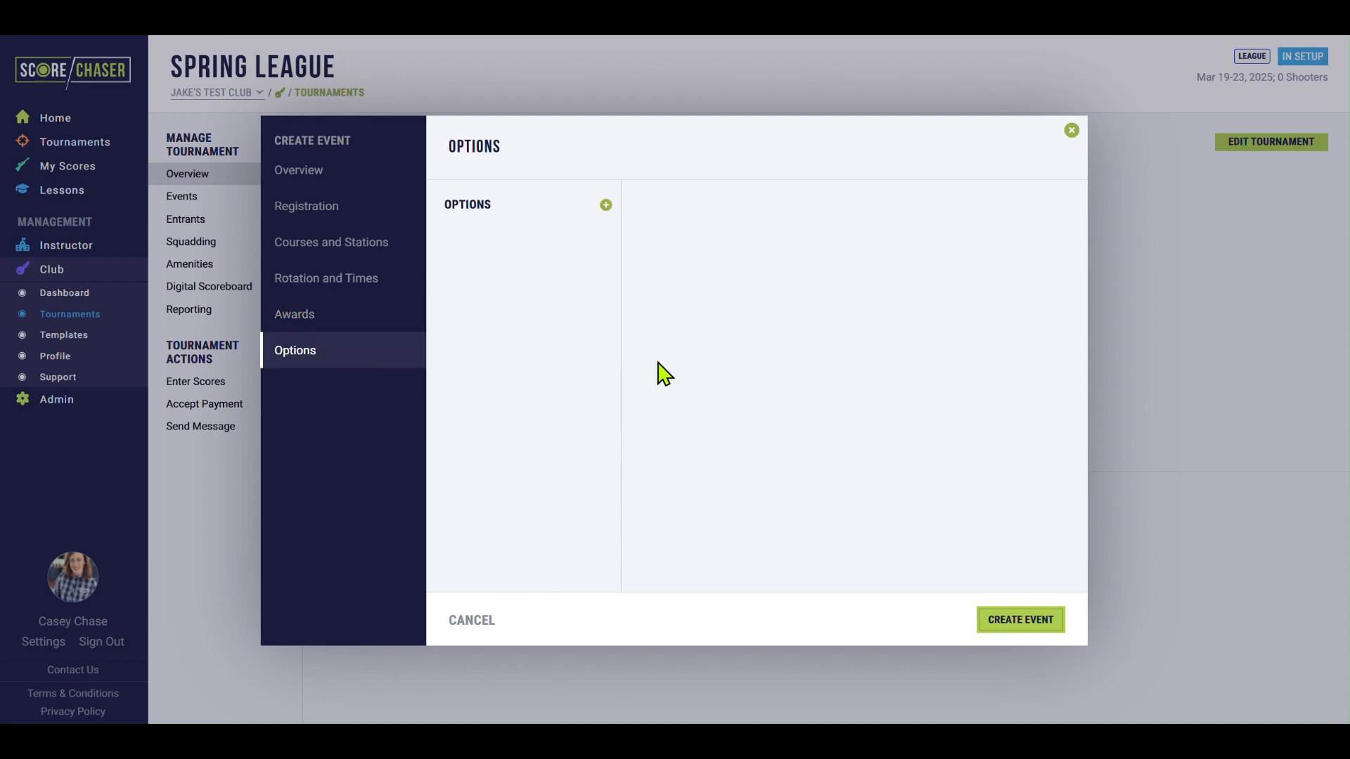
left_click(1021, 620)
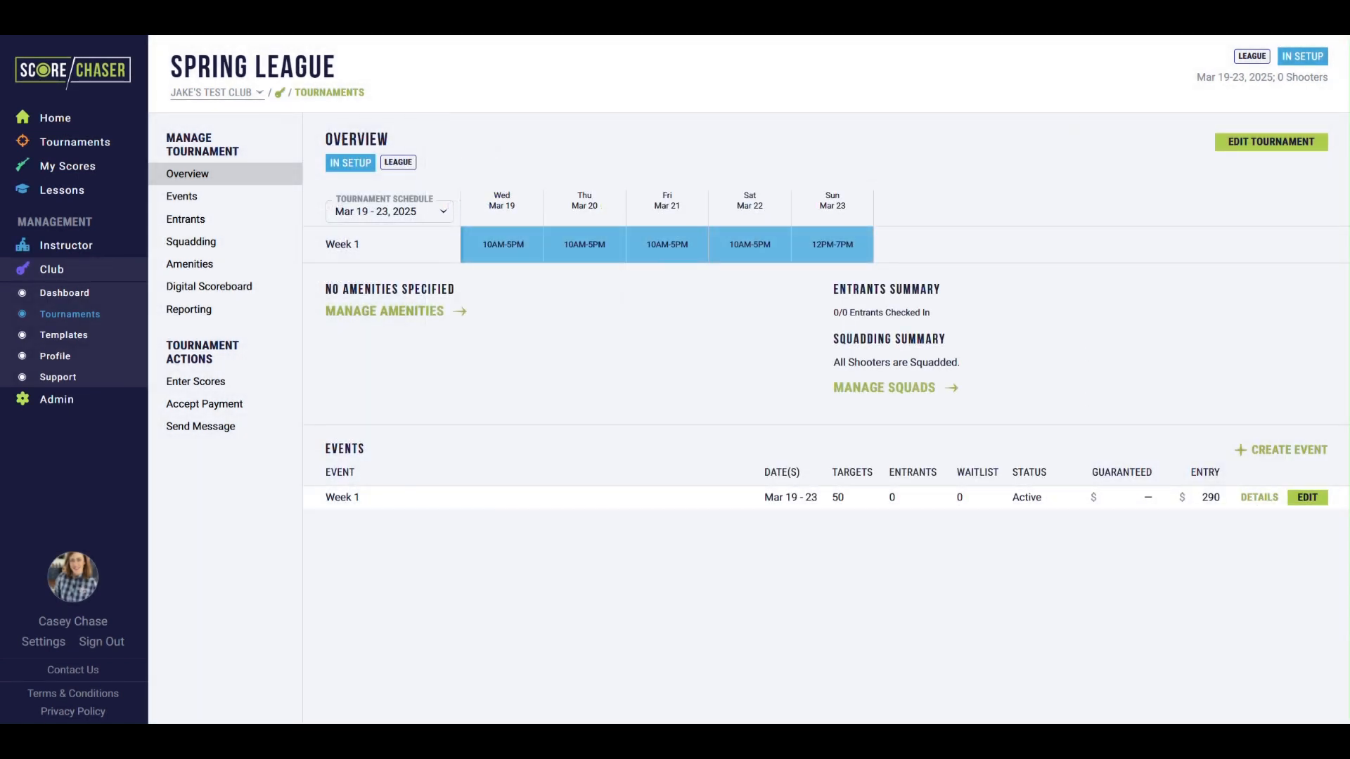
Step: Duplicate the Week 1 event and name the copy Week 2
left_click(244, 206)
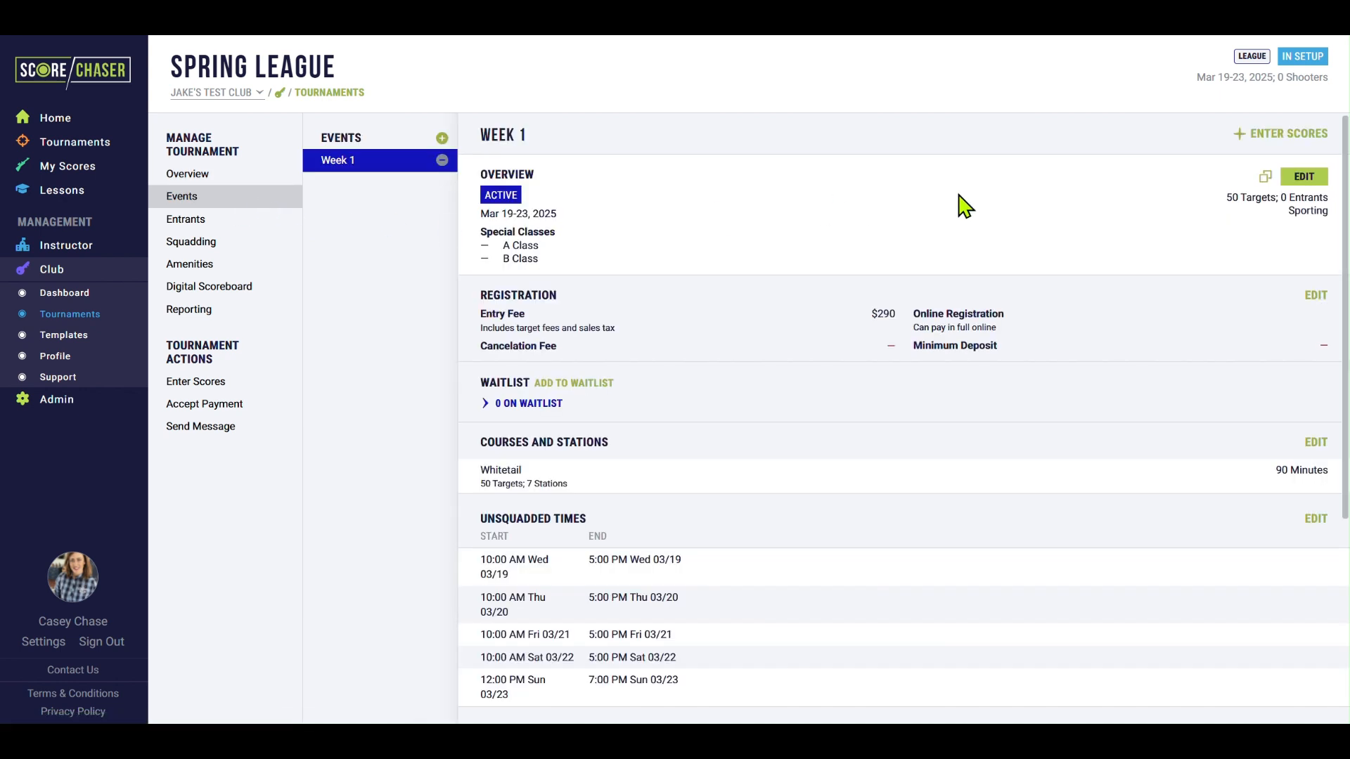
left_click(1265, 184)
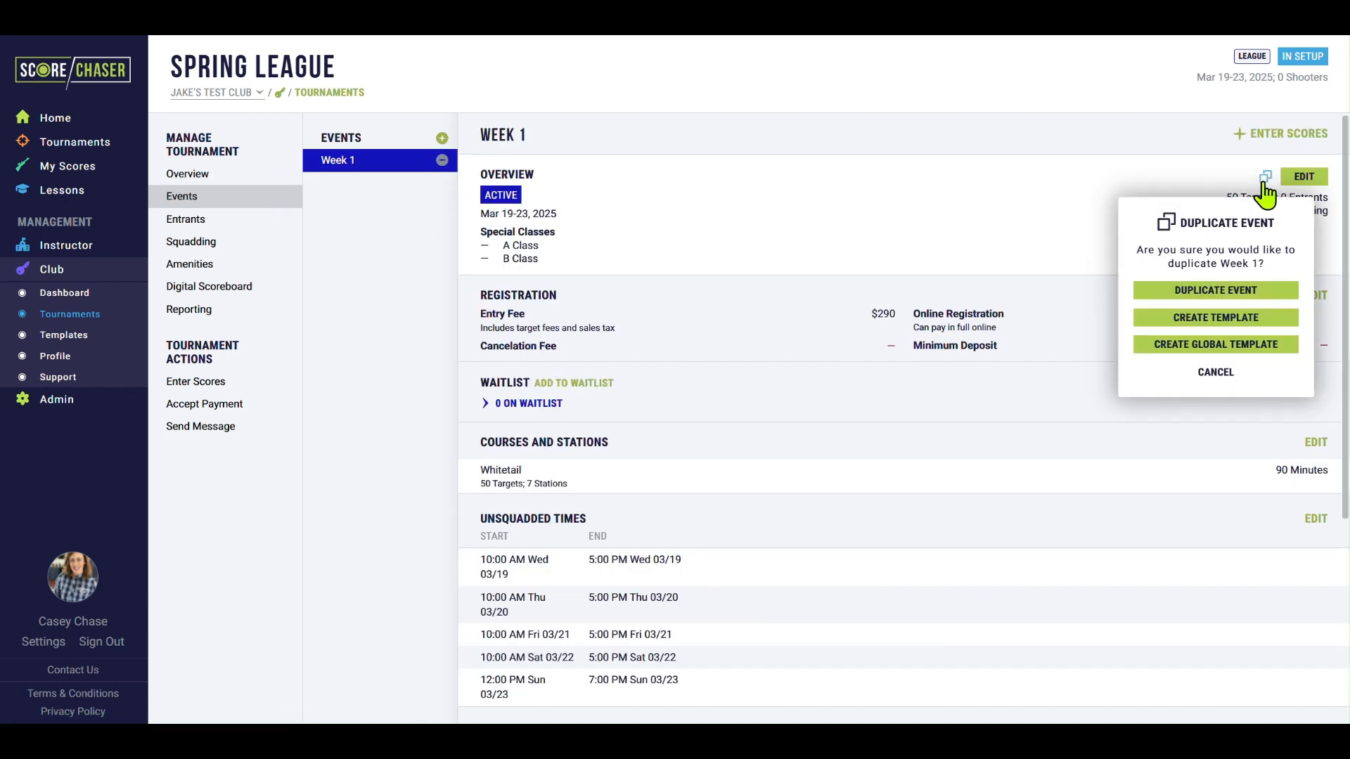
left_click(1240, 291)
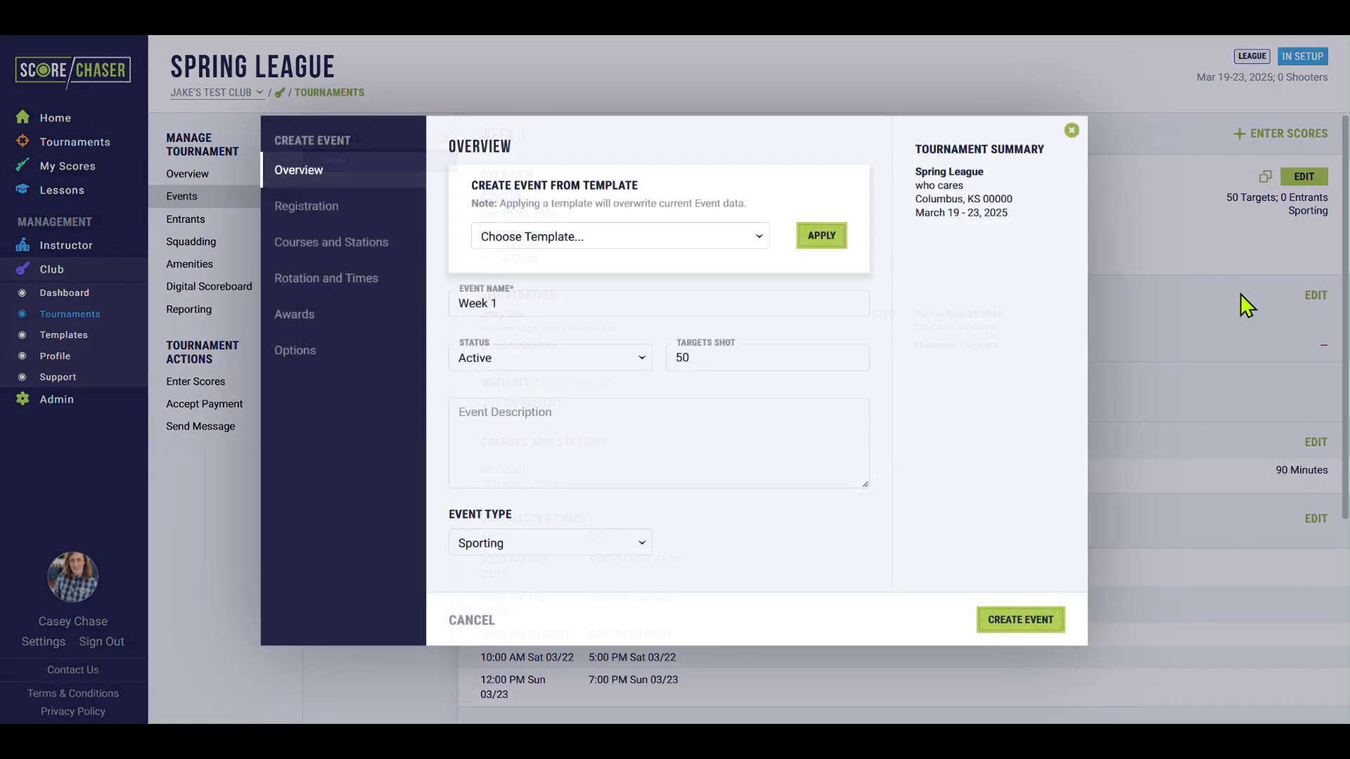
left_click(567, 302)
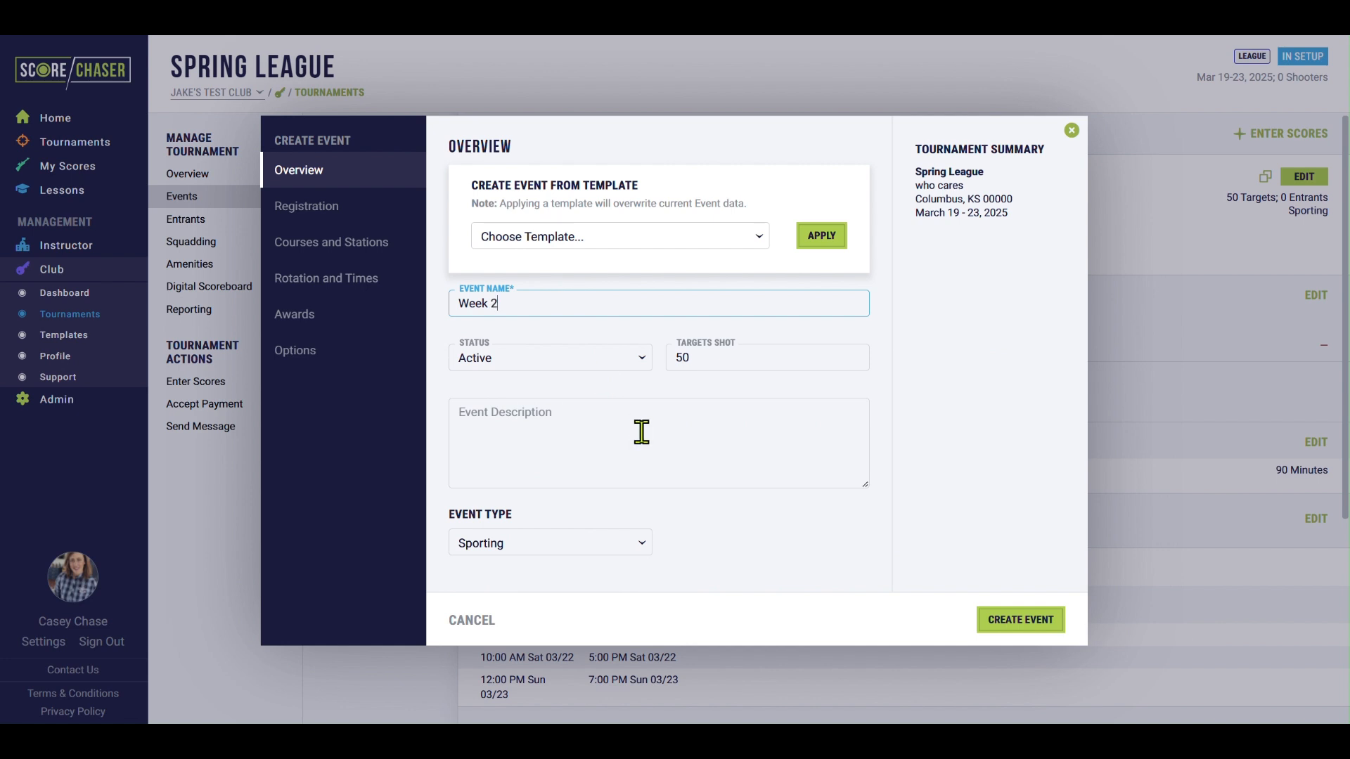
Step: Clear the entry fee in the Week 2 event's registration settings
left_click(363, 209)
double_click(511, 187)
key("BackSpace")
Step: Rename the Week 2 course to Yellow and select the date in the first shoot time's start for editing
left_click(340, 248)
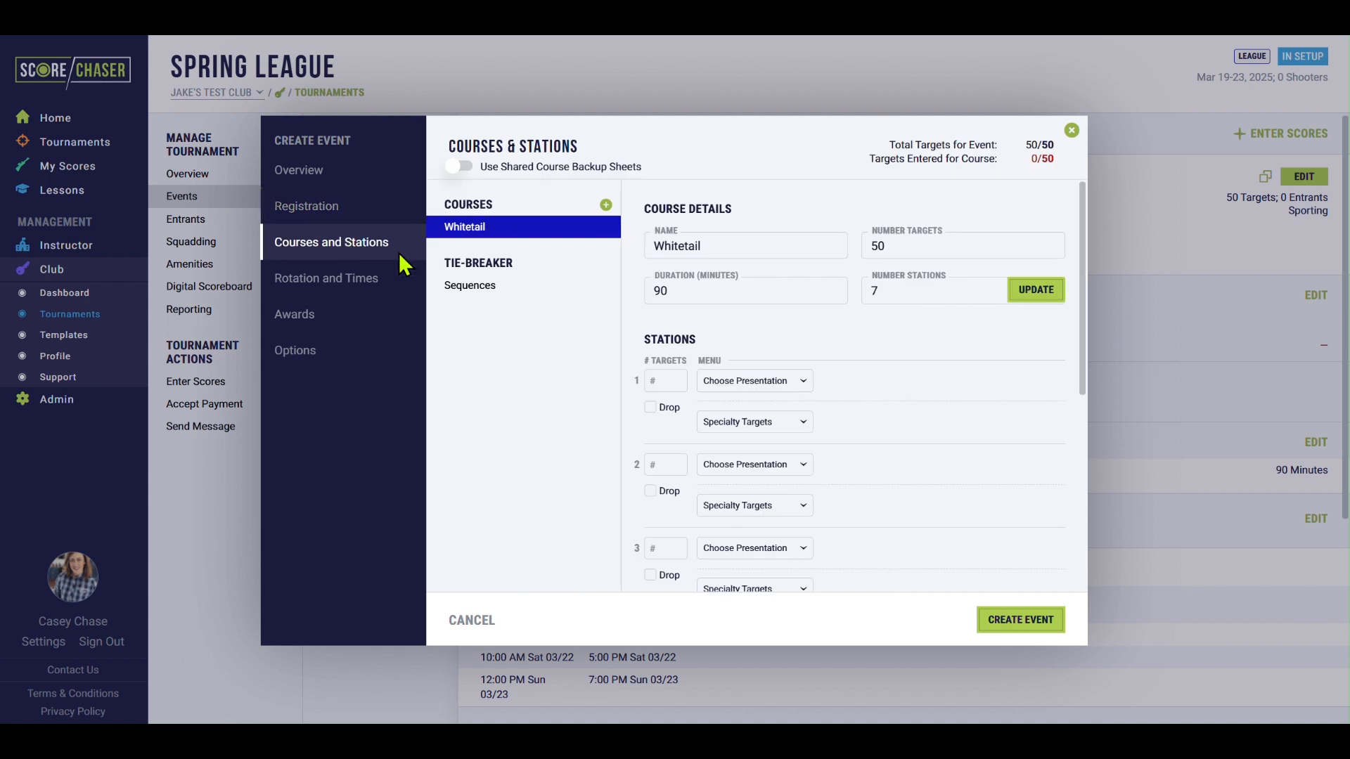
double_click(710, 238)
type("Yellow")
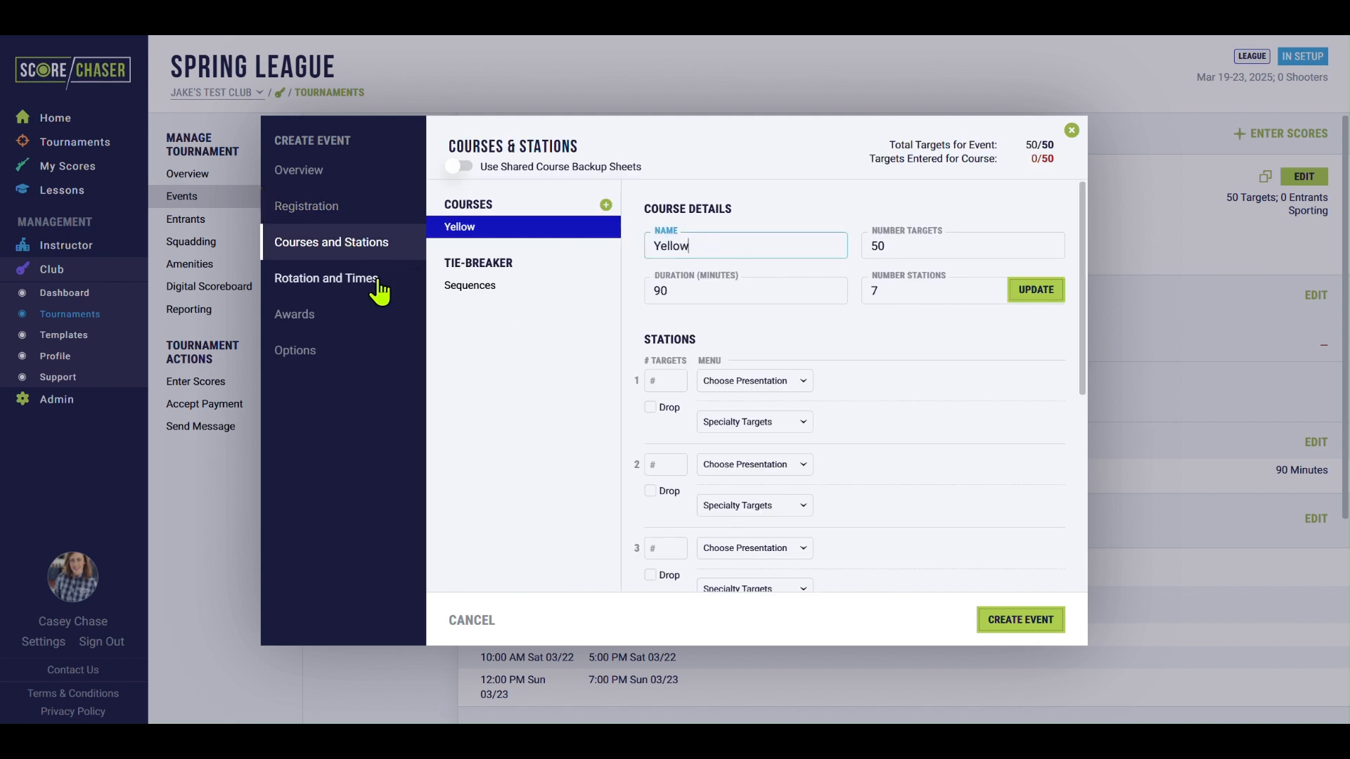
left_click(380, 288)
left_click_drag(576, 274, 527, 273)
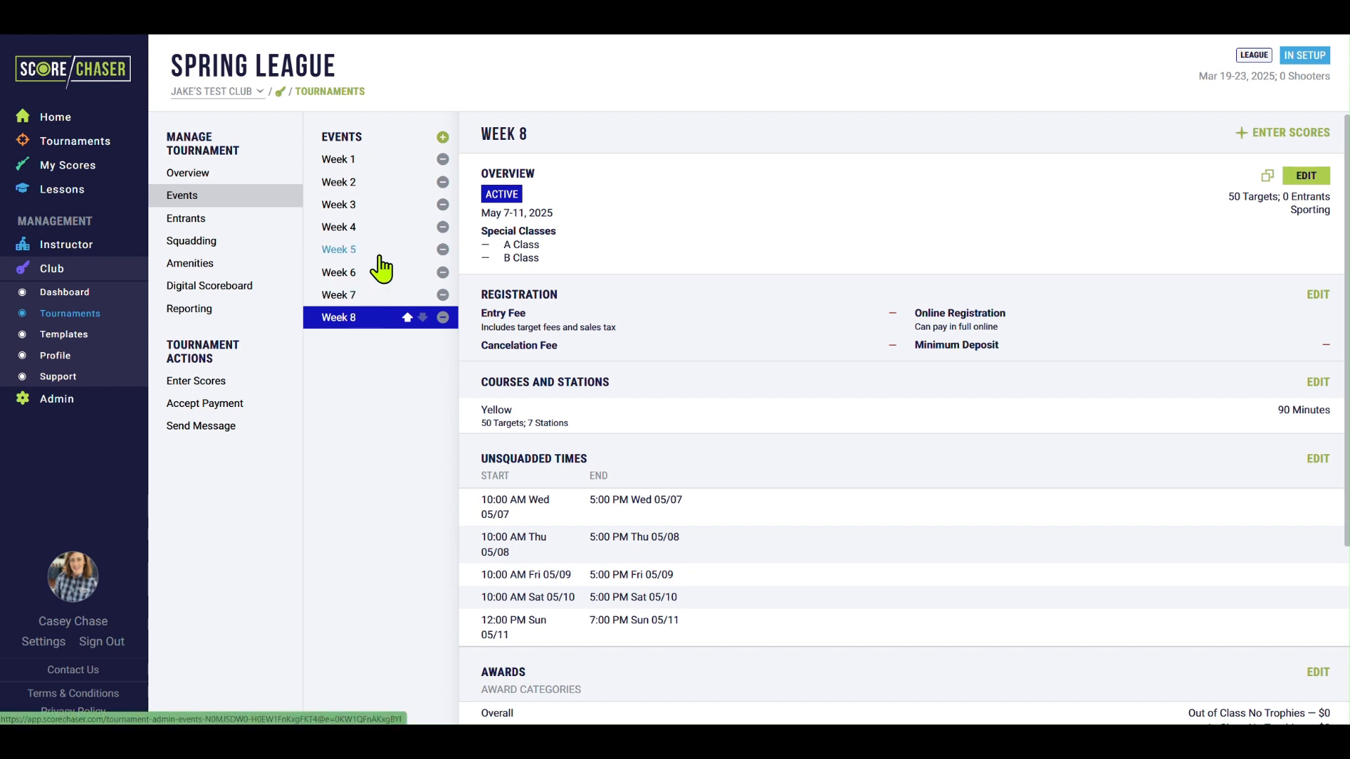
Step: Start a new event named League Finals with the event type Combo Event
left_click(443, 137)
left_click(597, 308)
type("League Finals")
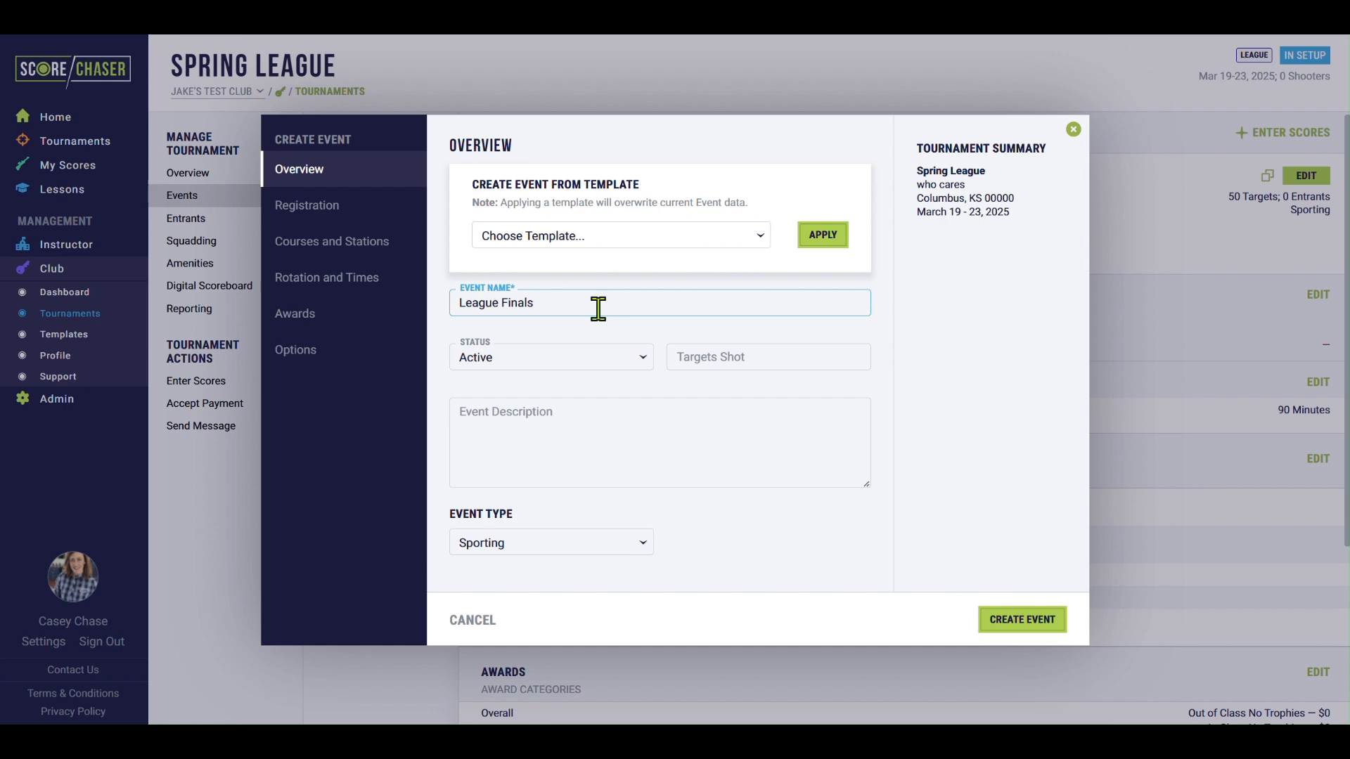
left_click(556, 545)
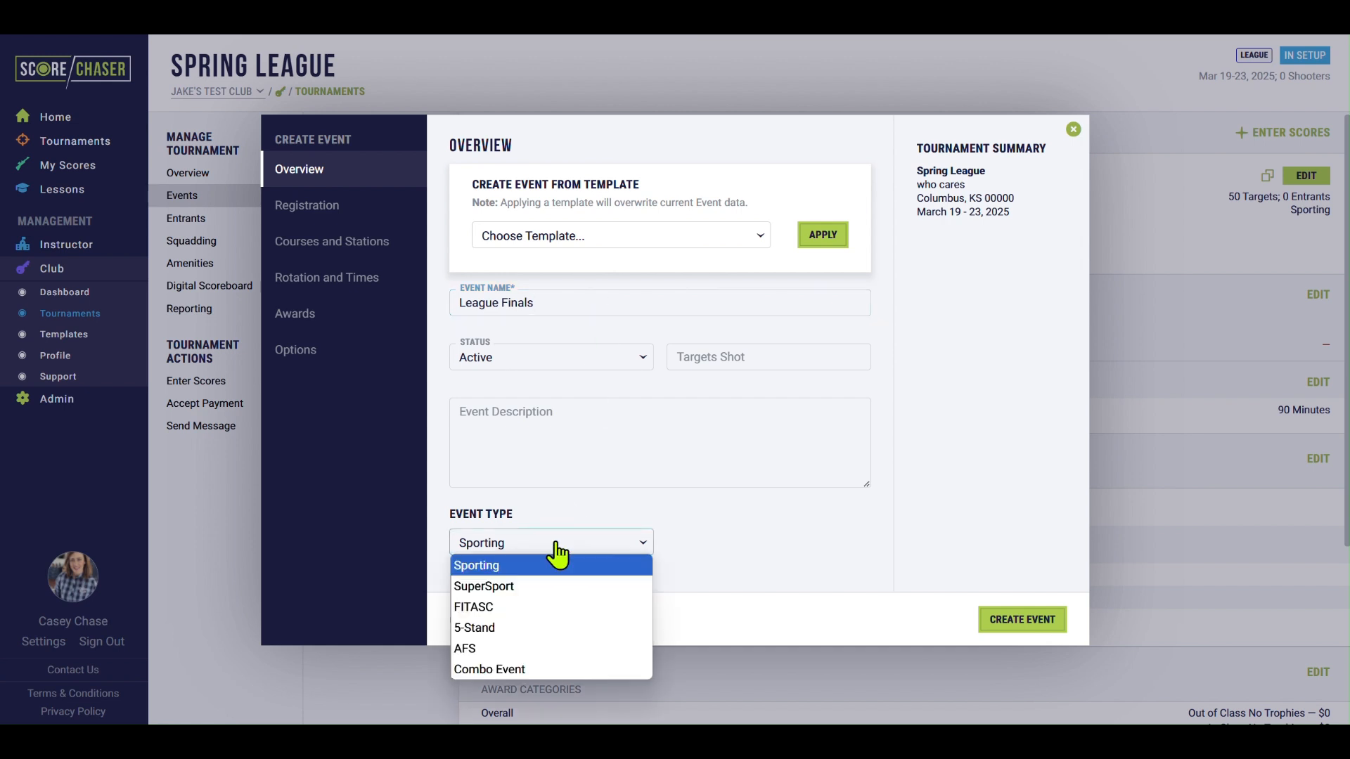
left_click(527, 668)
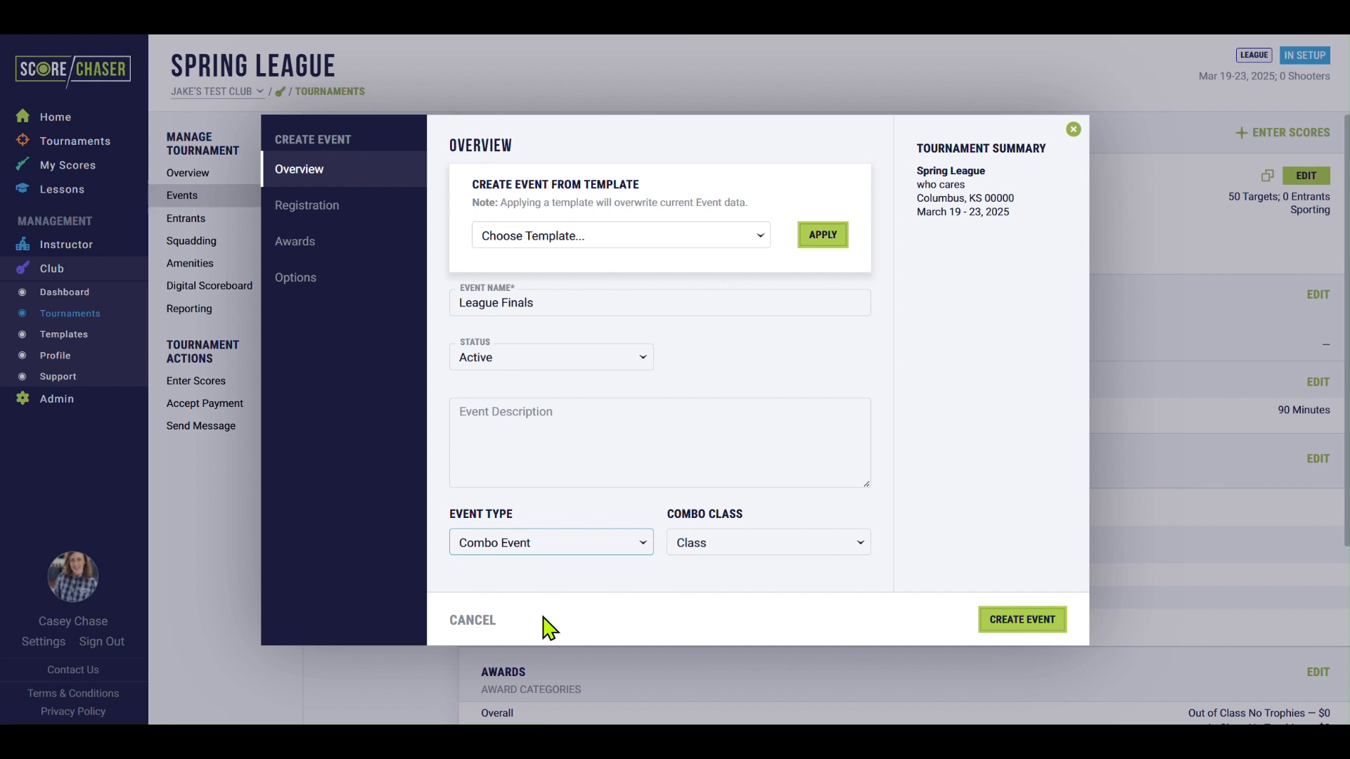
Step: Add Week 1, Week 2 and Week 3 to the League Finals combo
left_click(348, 219)
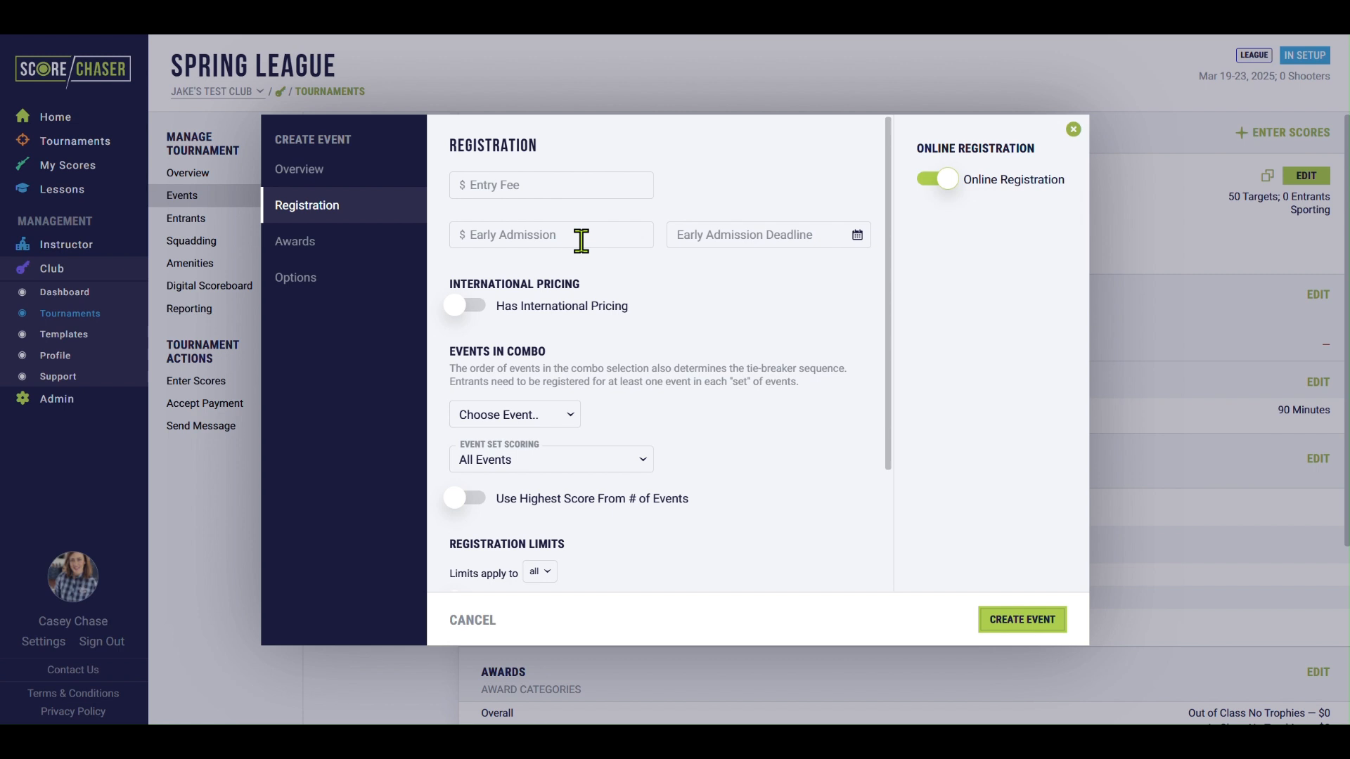
left_click(542, 422)
left_click(532, 458)
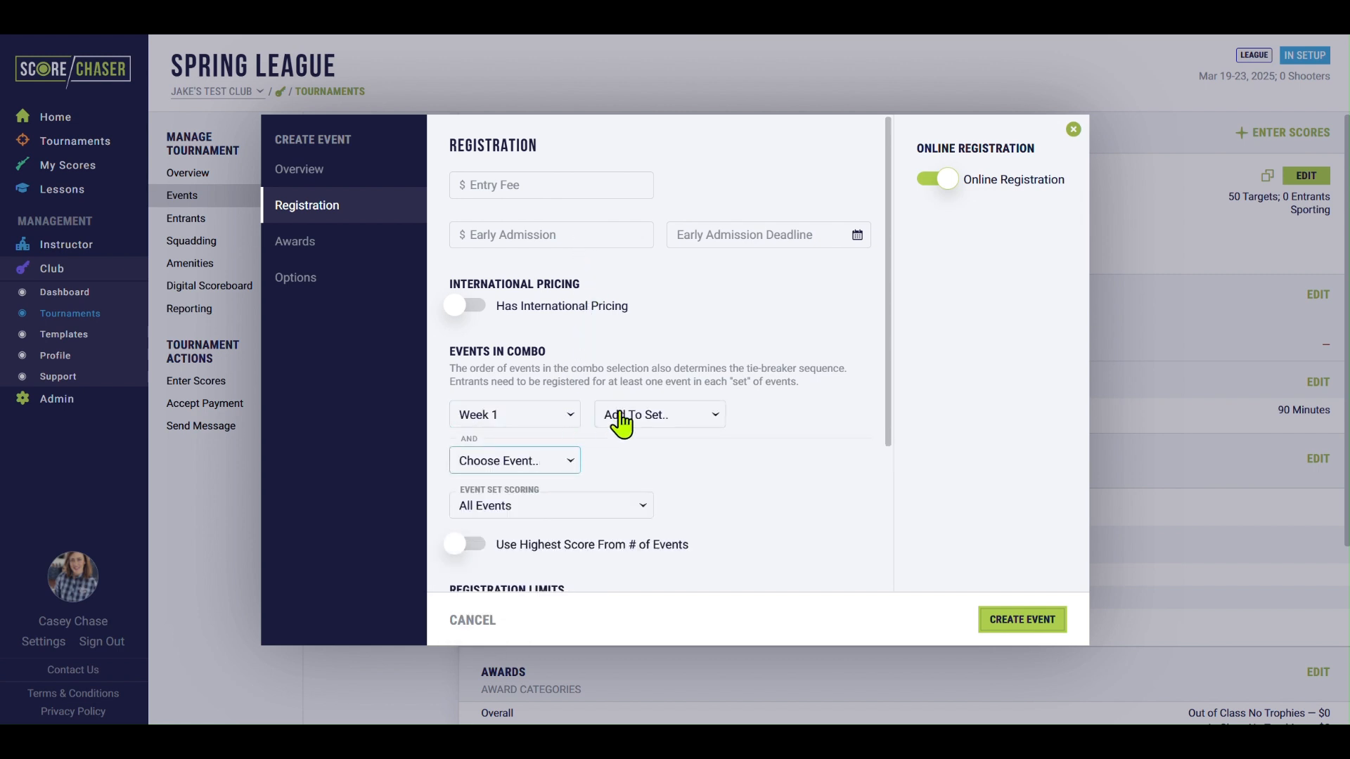
left_click(621, 422)
left_click(636, 458)
left_click(770, 422)
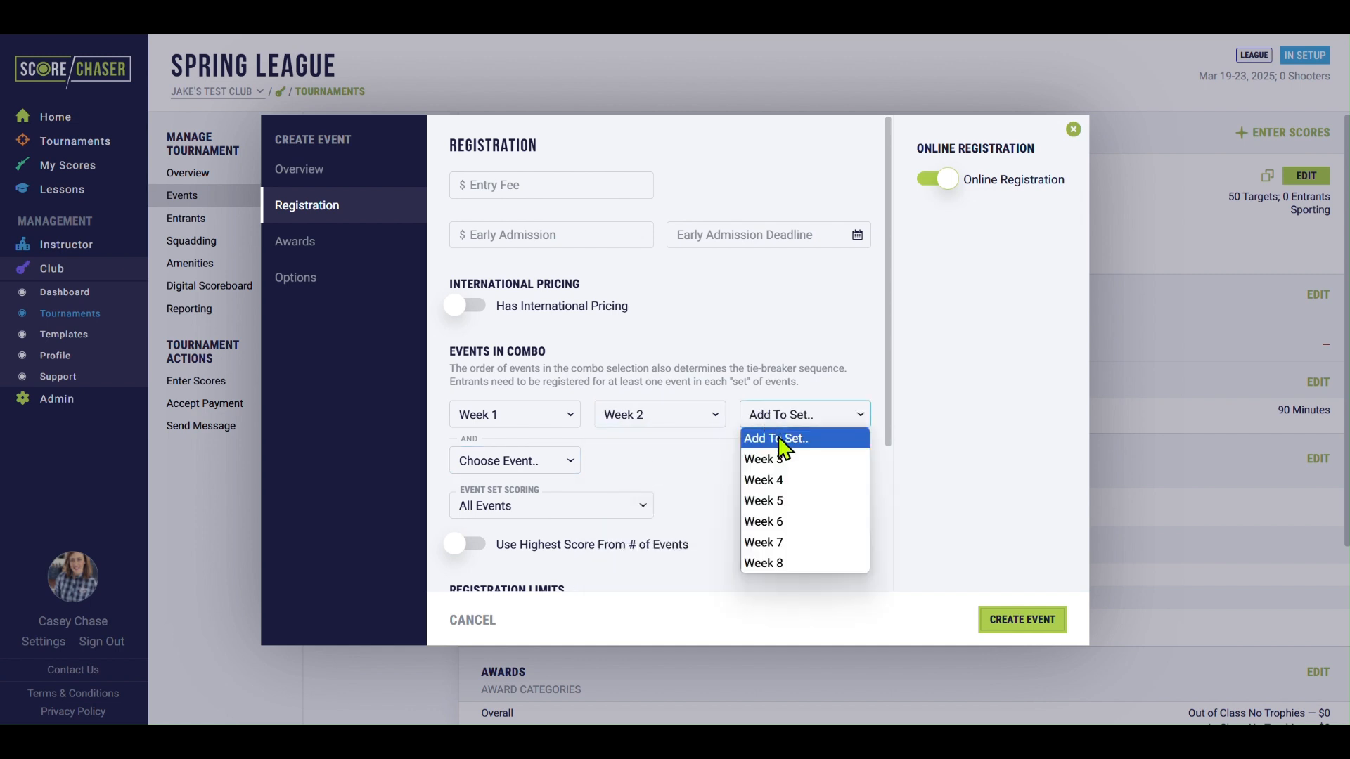
left_click(764, 459)
Step: Add Week 4, Week 5, Week 6, Week 7 and Week 8 to the League Finals combo
left_click(506, 460)
left_click(538, 506)
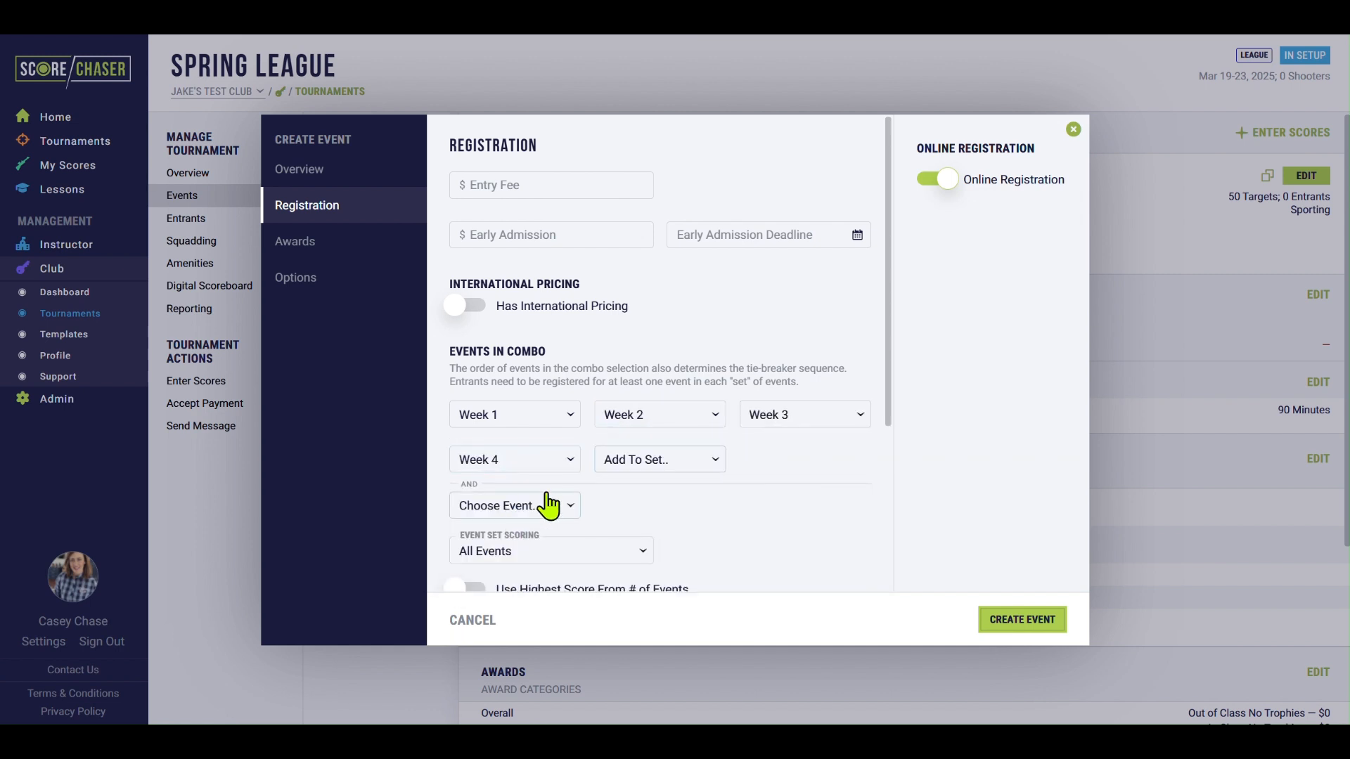
left_click(626, 464)
left_click(644, 504)
left_click(785, 483)
left_click(787, 504)
left_click(550, 505)
left_click(540, 559)
left_click(619, 508)
left_click(641, 550)
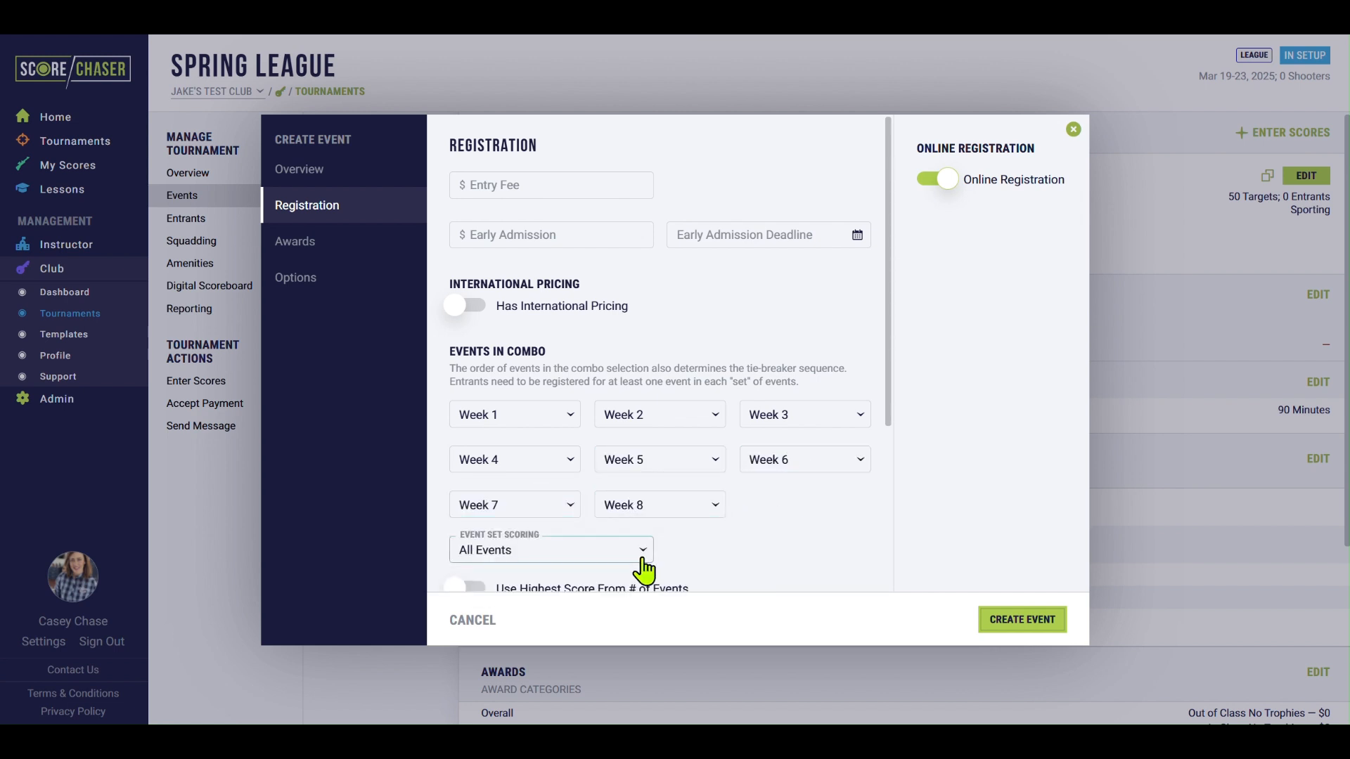
Step: Enable trophies and shootoffs for HOA and RU in the Overall award category
scroll(551, 539, "down", 1)
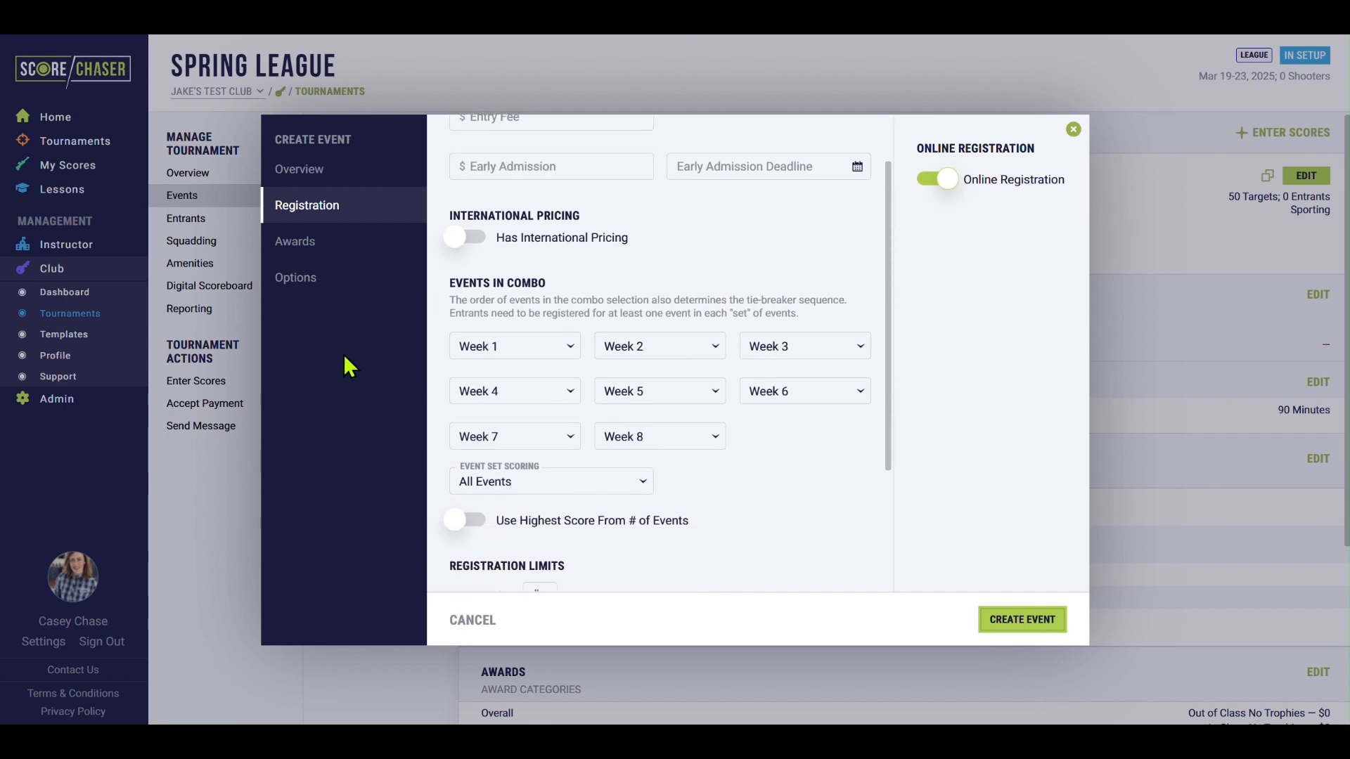
left_click(305, 240)
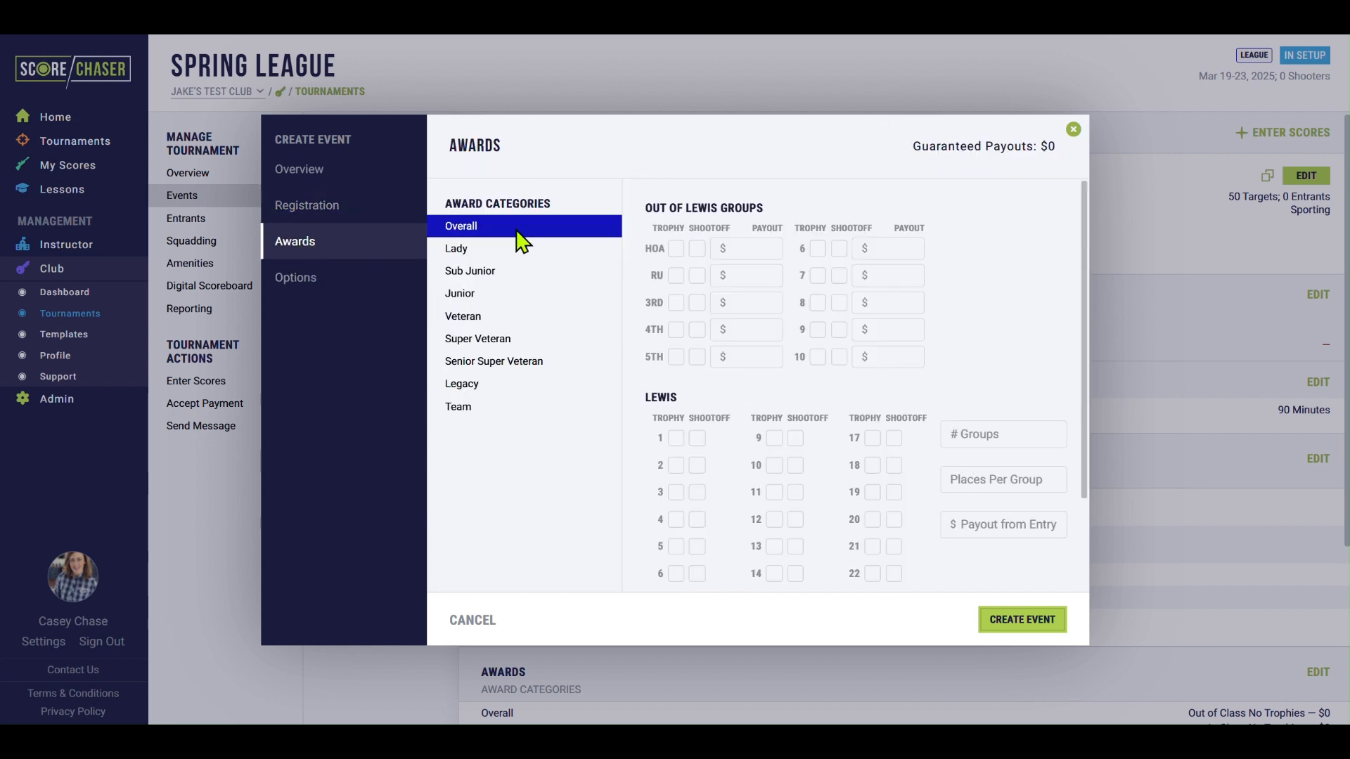
left_click(677, 248)
left_click(676, 275)
left_click(697, 248)
left_click(698, 275)
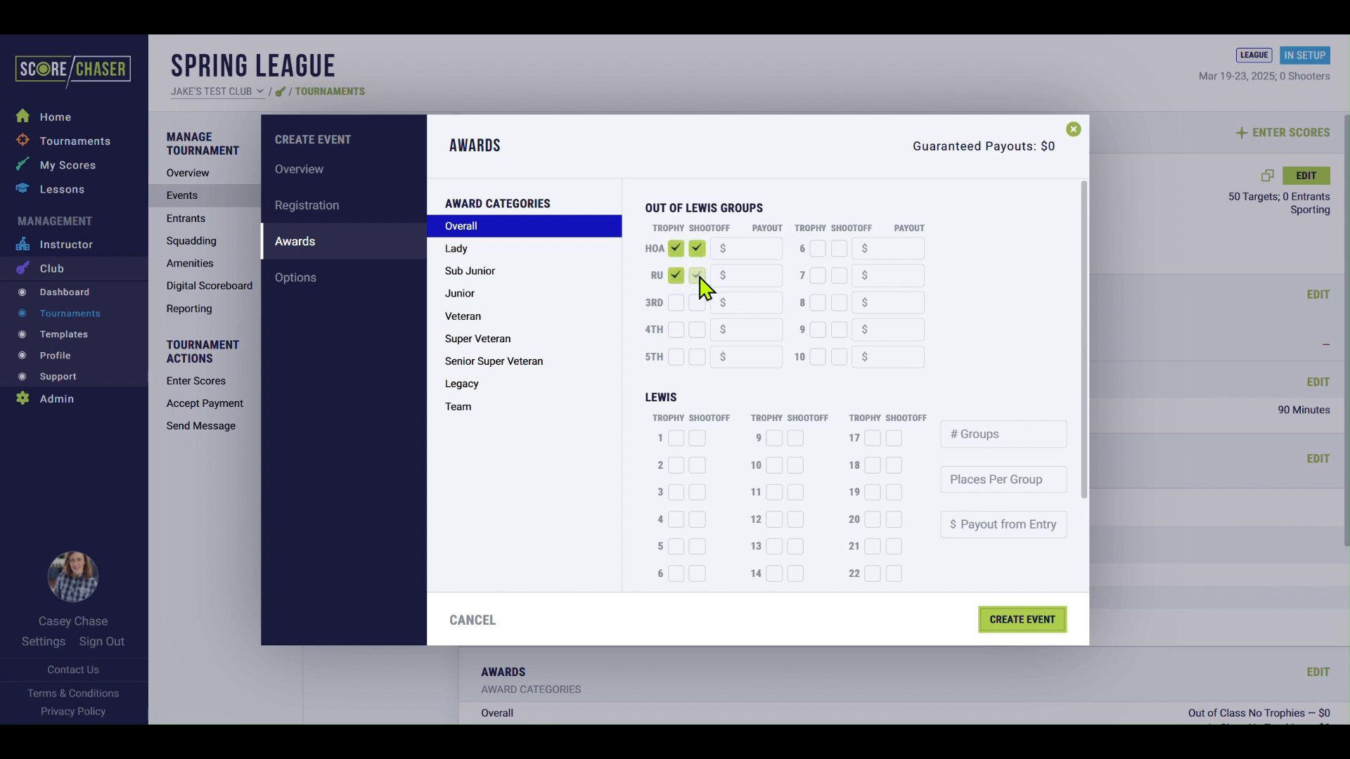
Step: Enable the first-place trophy within the Overall groups and use the special class
left_click(676, 439)
scroll(727, 497, "down", 2)
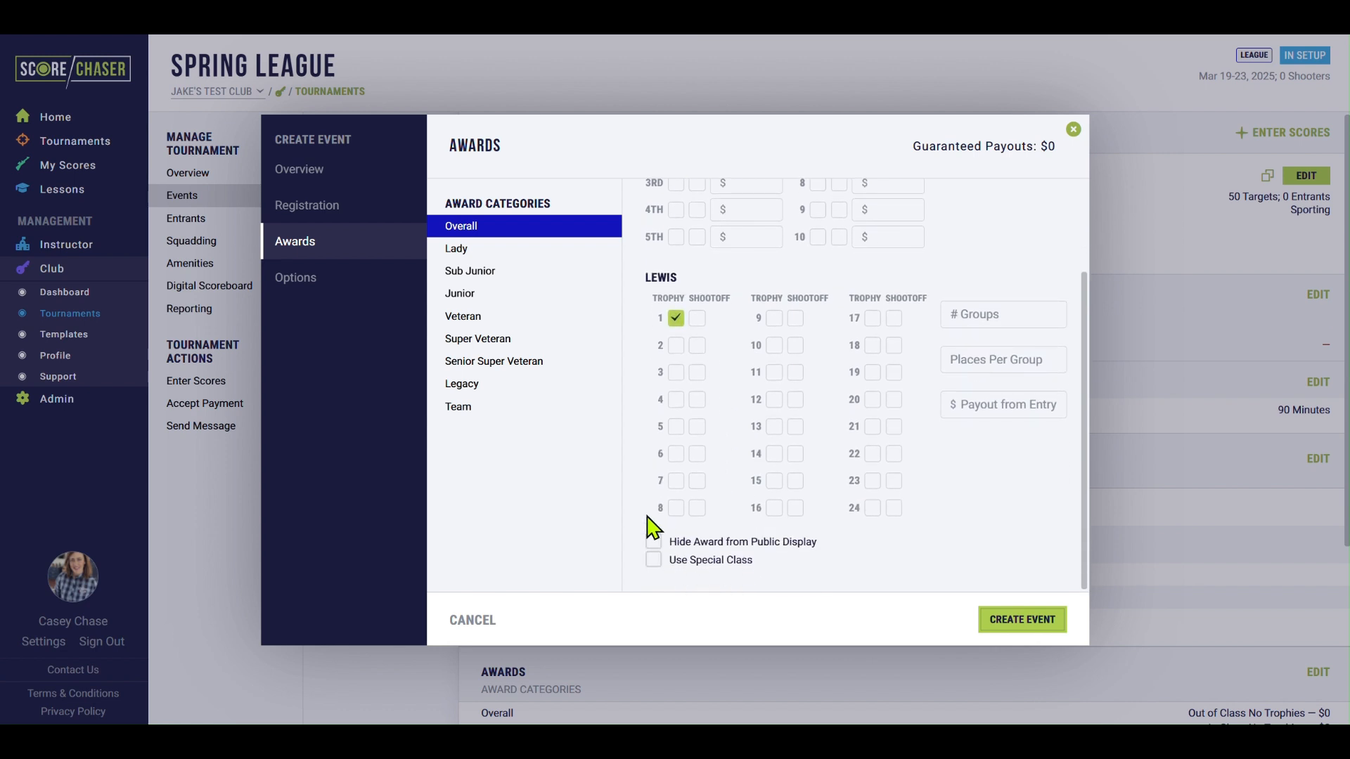
left_click(654, 560)
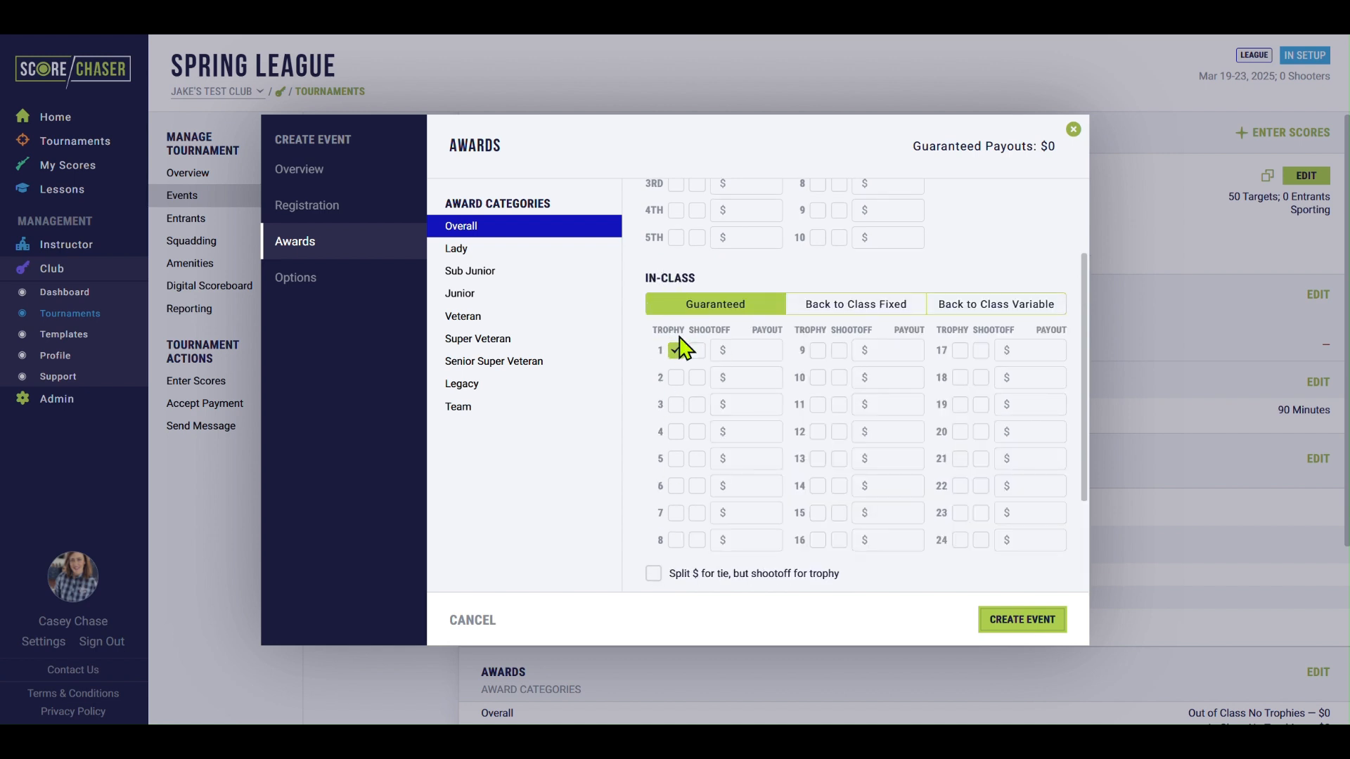
Step: Enable first- and second-place trophies for the Lady and Junior award categories
left_click(485, 251)
left_click(676, 248)
left_click(675, 275)
left_click(492, 296)
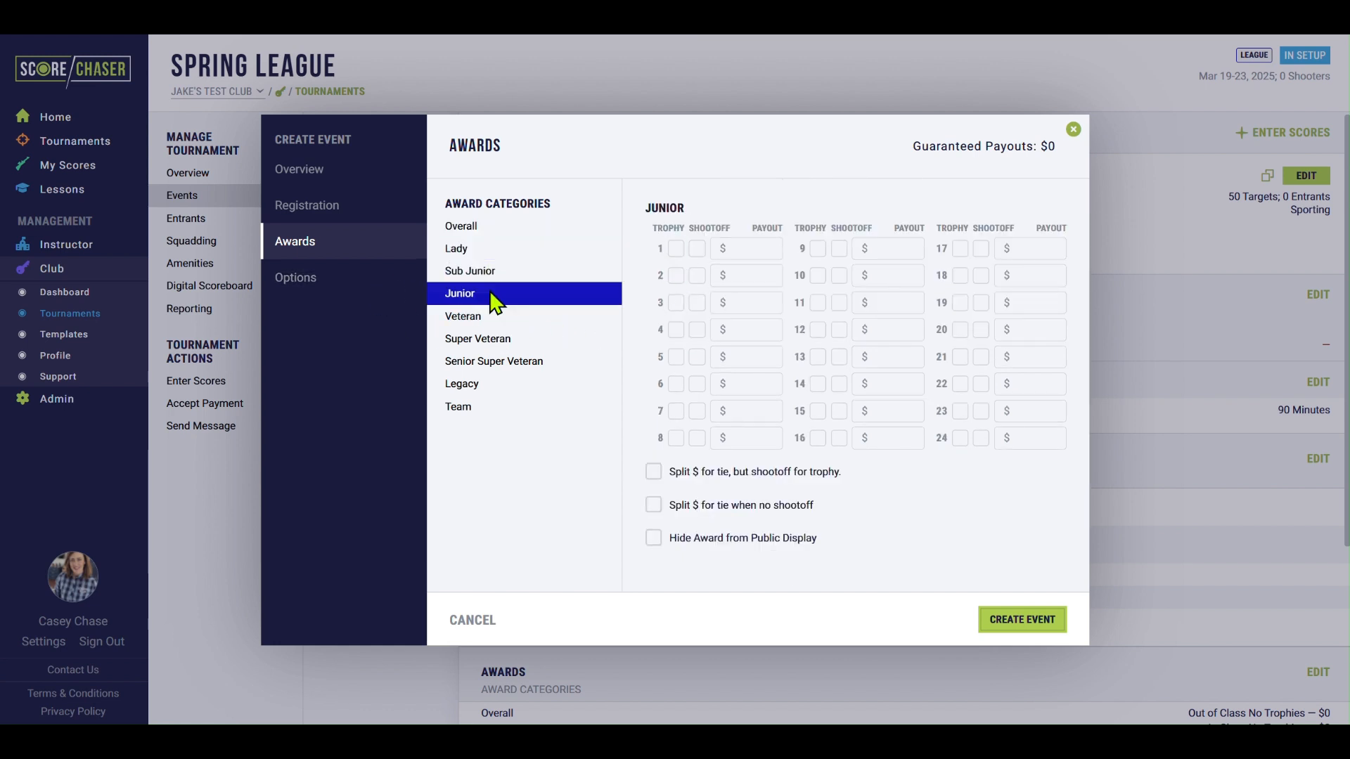
left_click(675, 248)
left_click(675, 275)
Step: Hide the Sub Junior, Veteran, Super Veteran, Senior Super Veteran and Legacy awards from public display
left_click(488, 272)
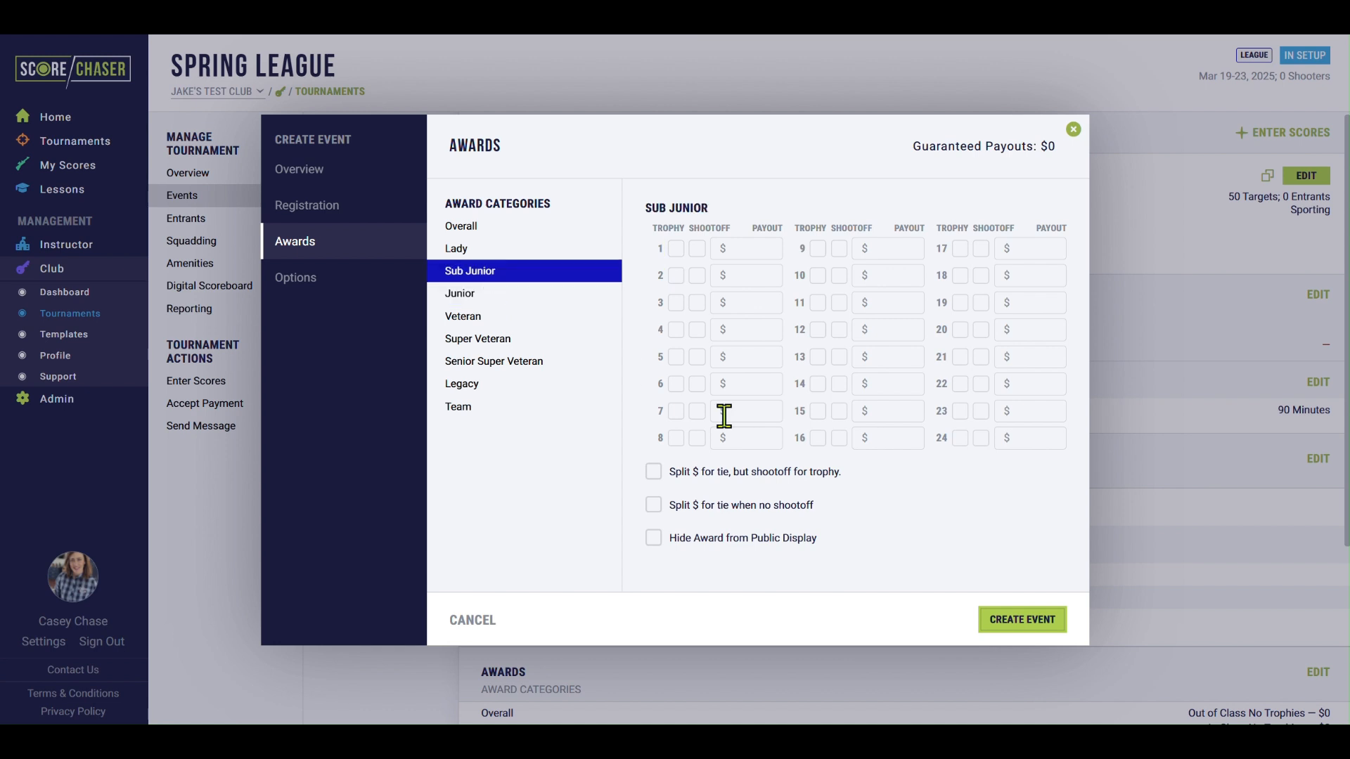
left_click(653, 538)
left_click(492, 318)
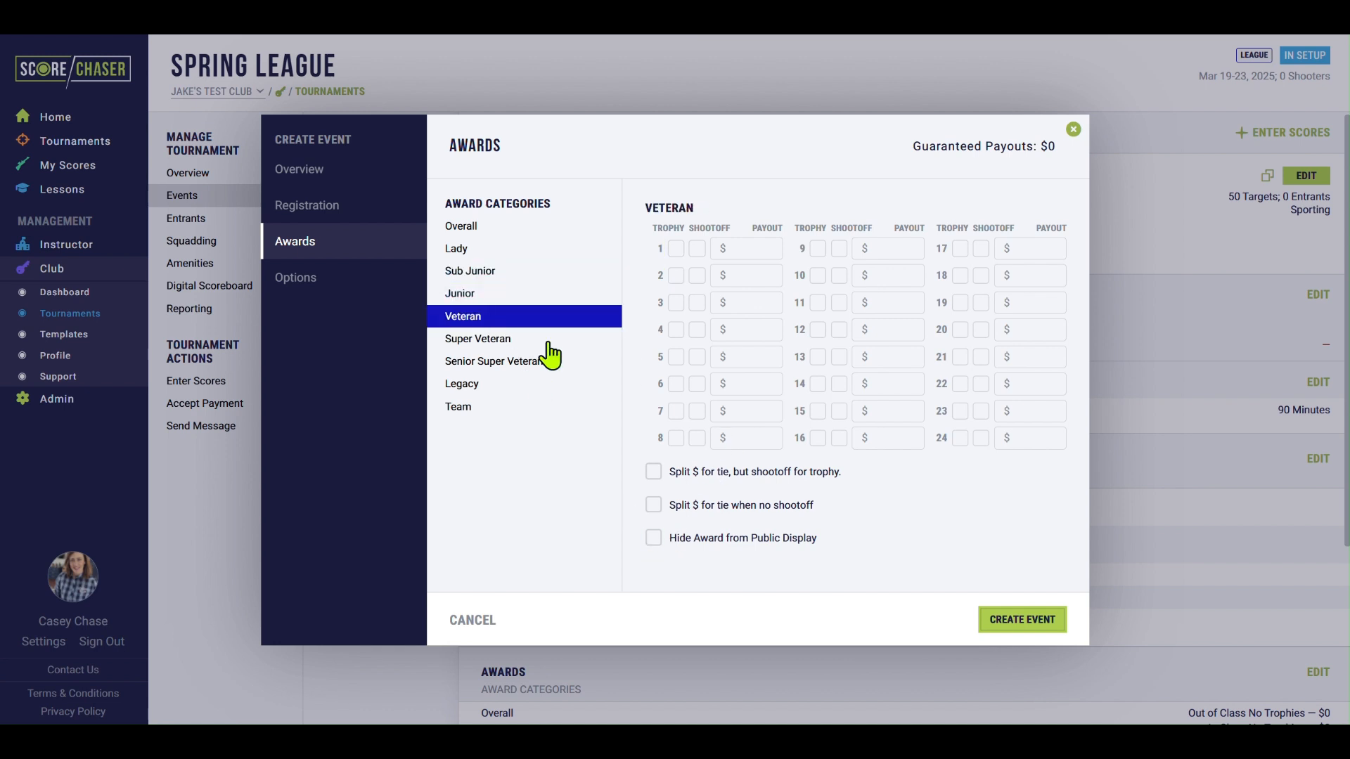
left_click(653, 538)
left_click(489, 340)
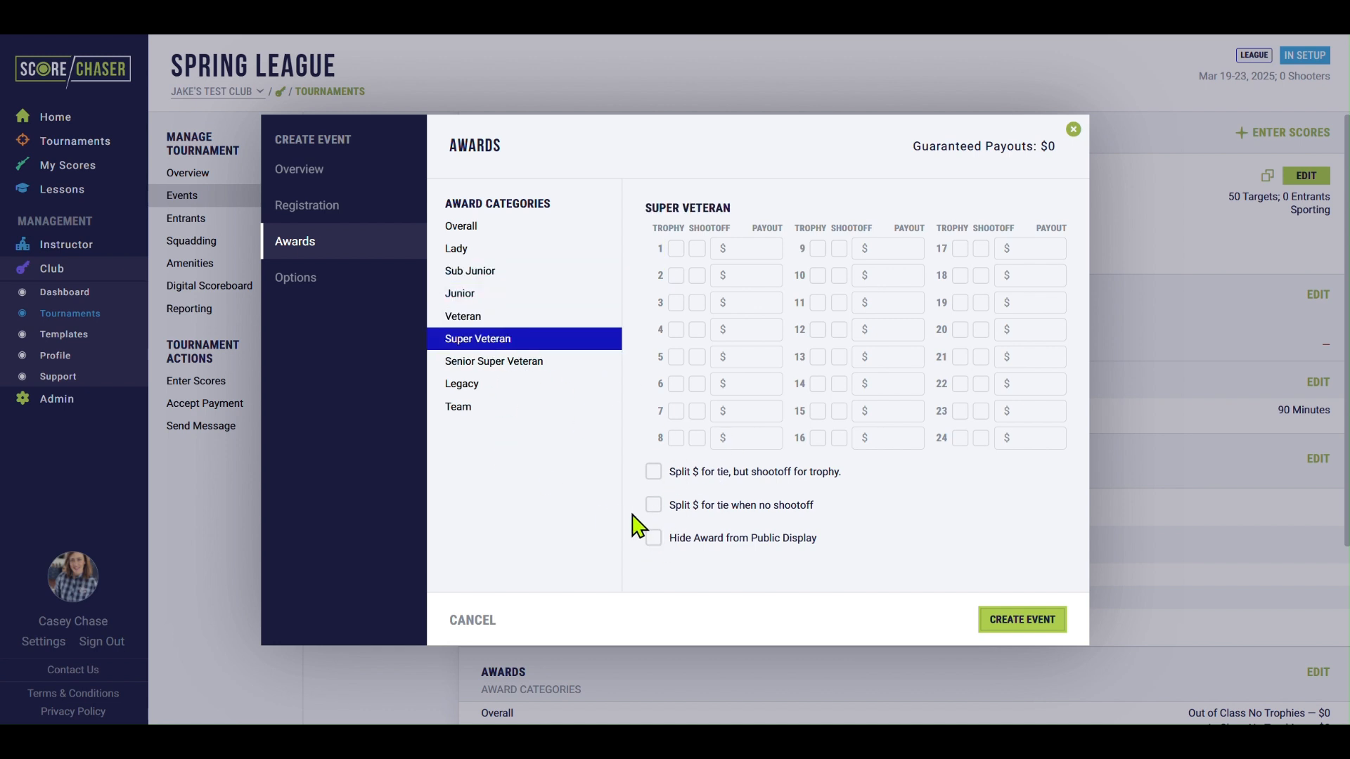
left_click(653, 537)
left_click(501, 361)
left_click(651, 540)
left_click(478, 383)
left_click(653, 538)
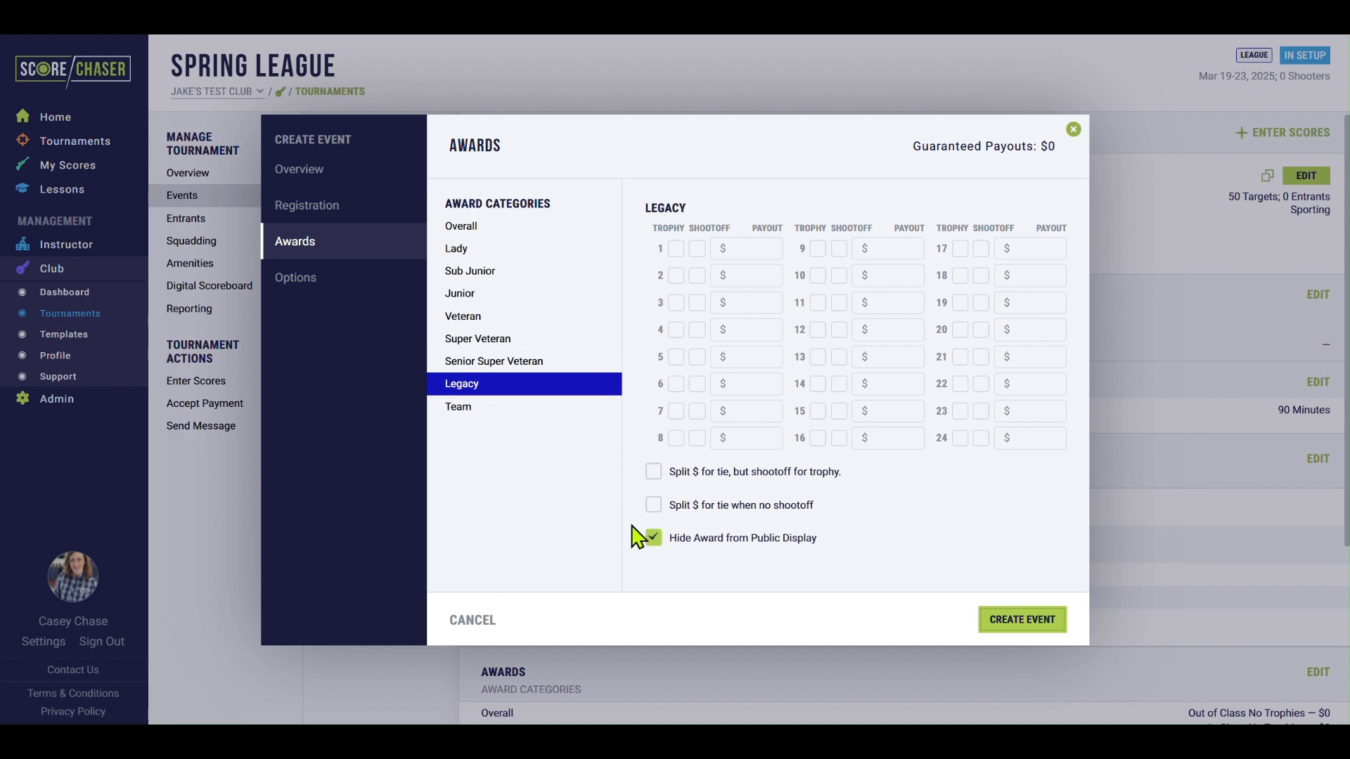
Step: Enable HOA, RU and first-place Lewis trophies for the Team award category and create the event
left_click(469, 413)
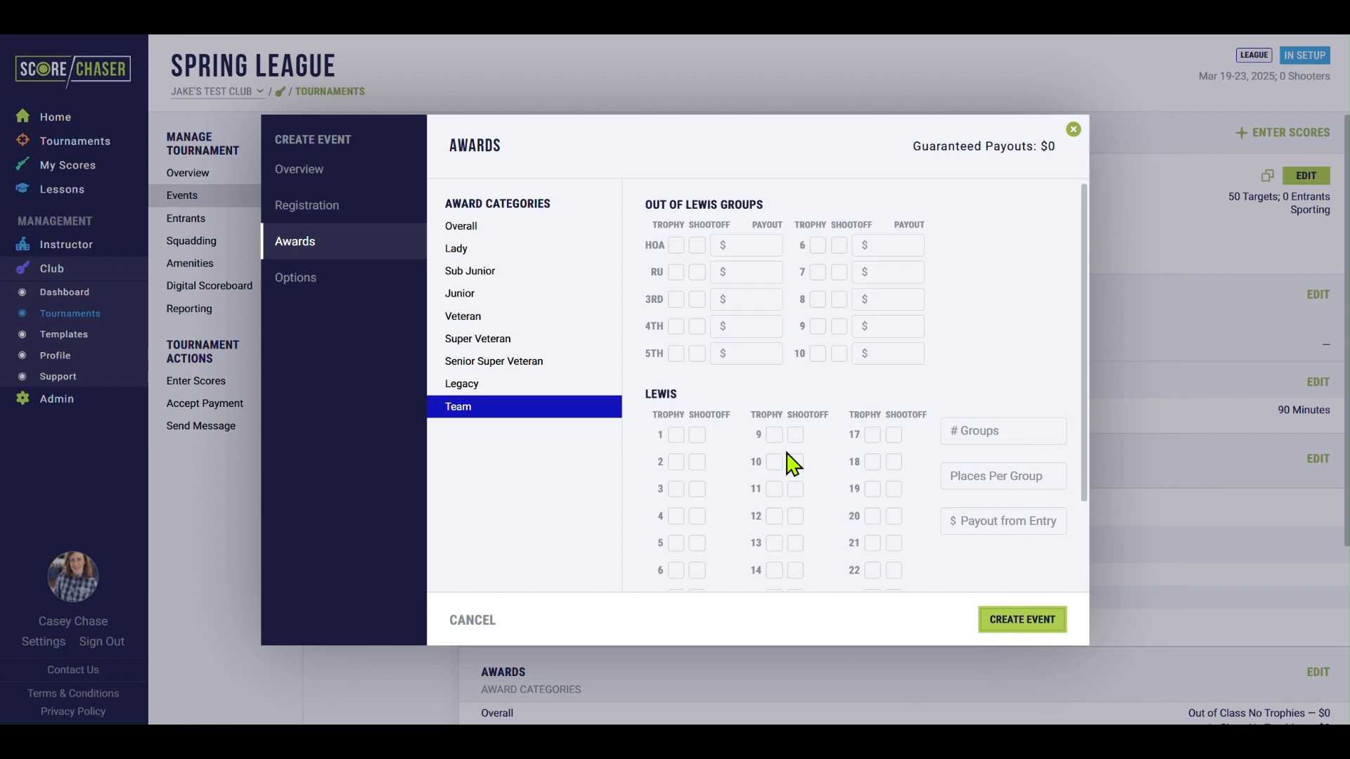
scroll(793, 464, "down", 2)
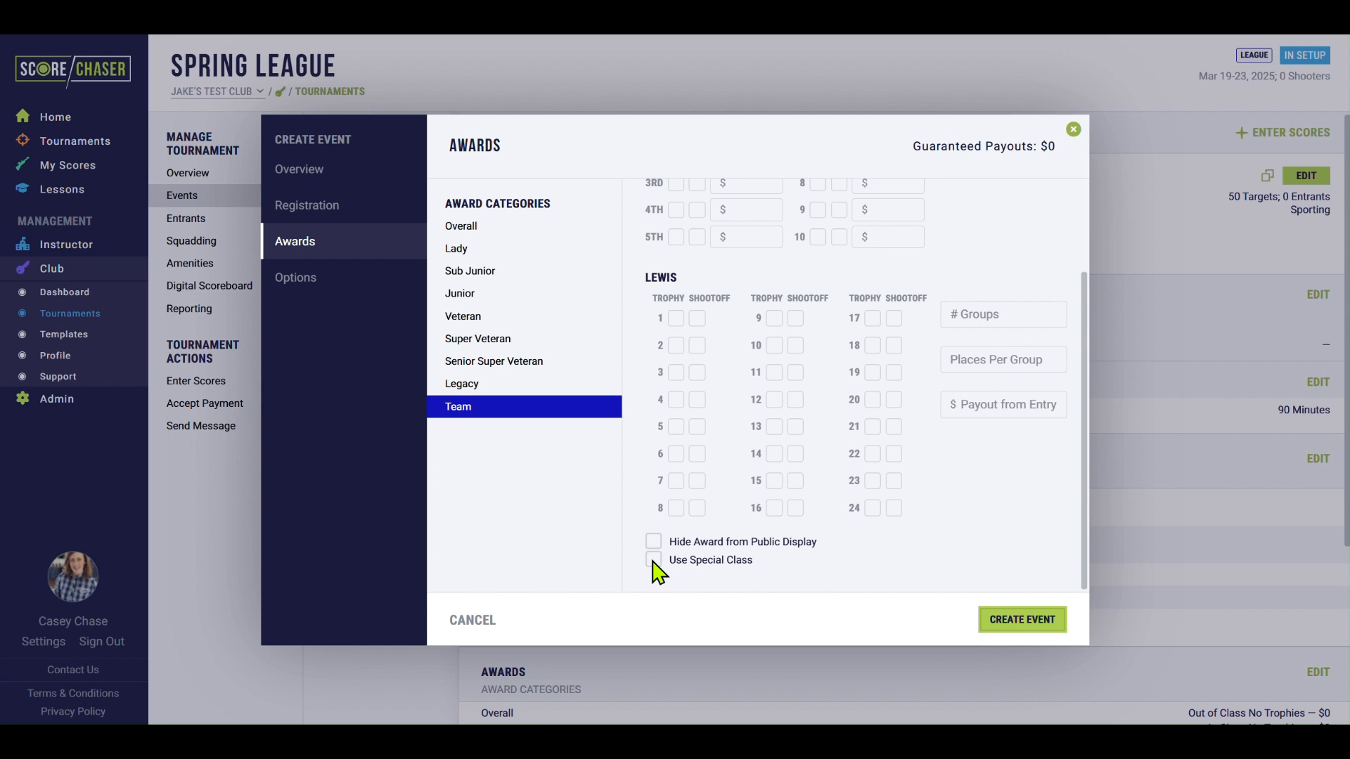
scroll(665, 301, "up", 2)
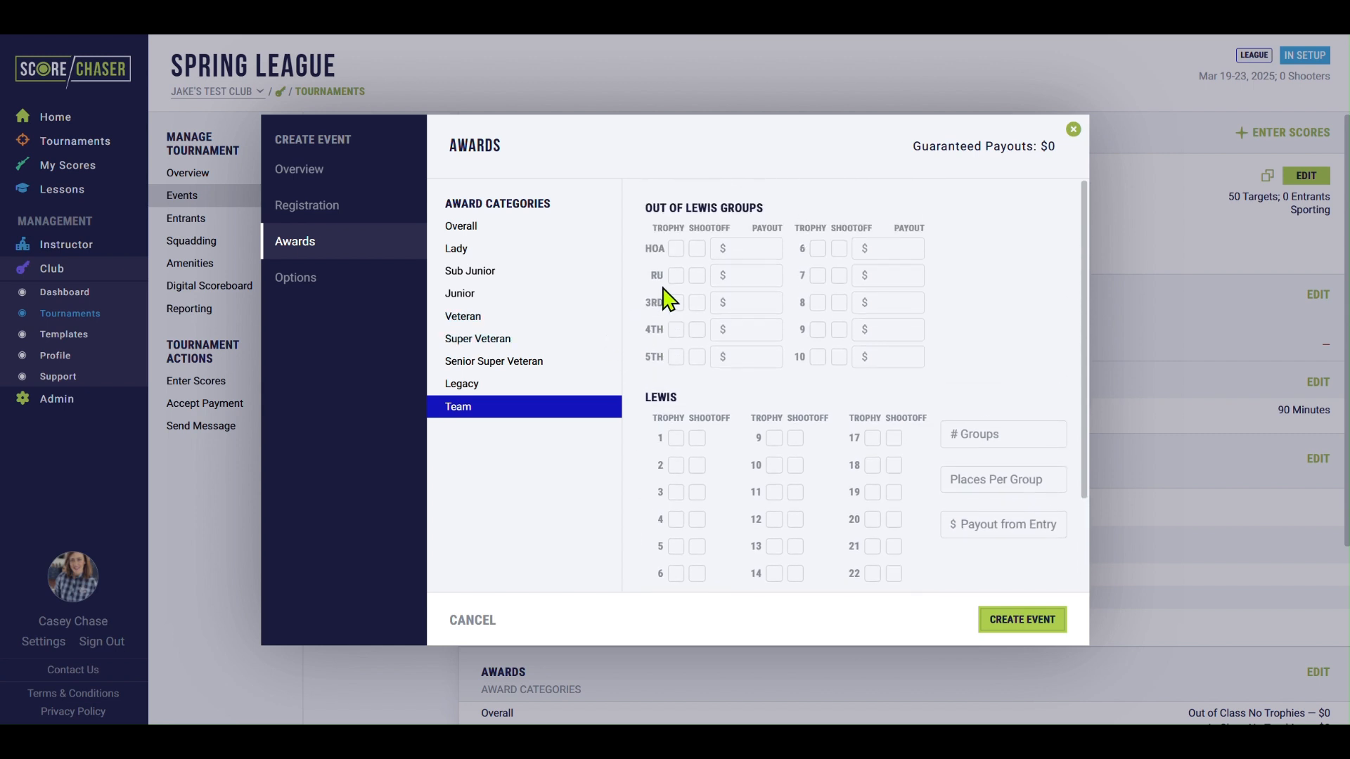
left_click(675, 246)
left_click(675, 274)
left_click(698, 250)
left_click(675, 438)
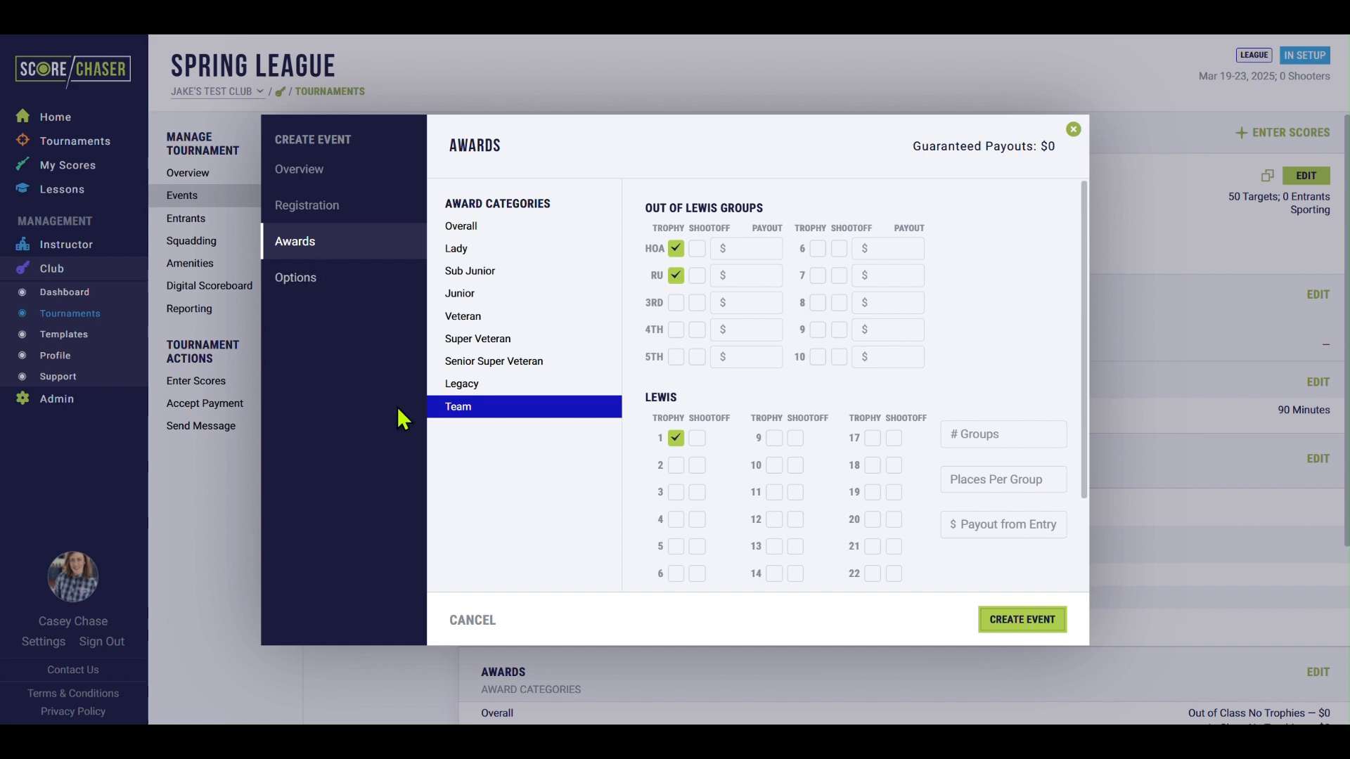
left_click(1006, 622)
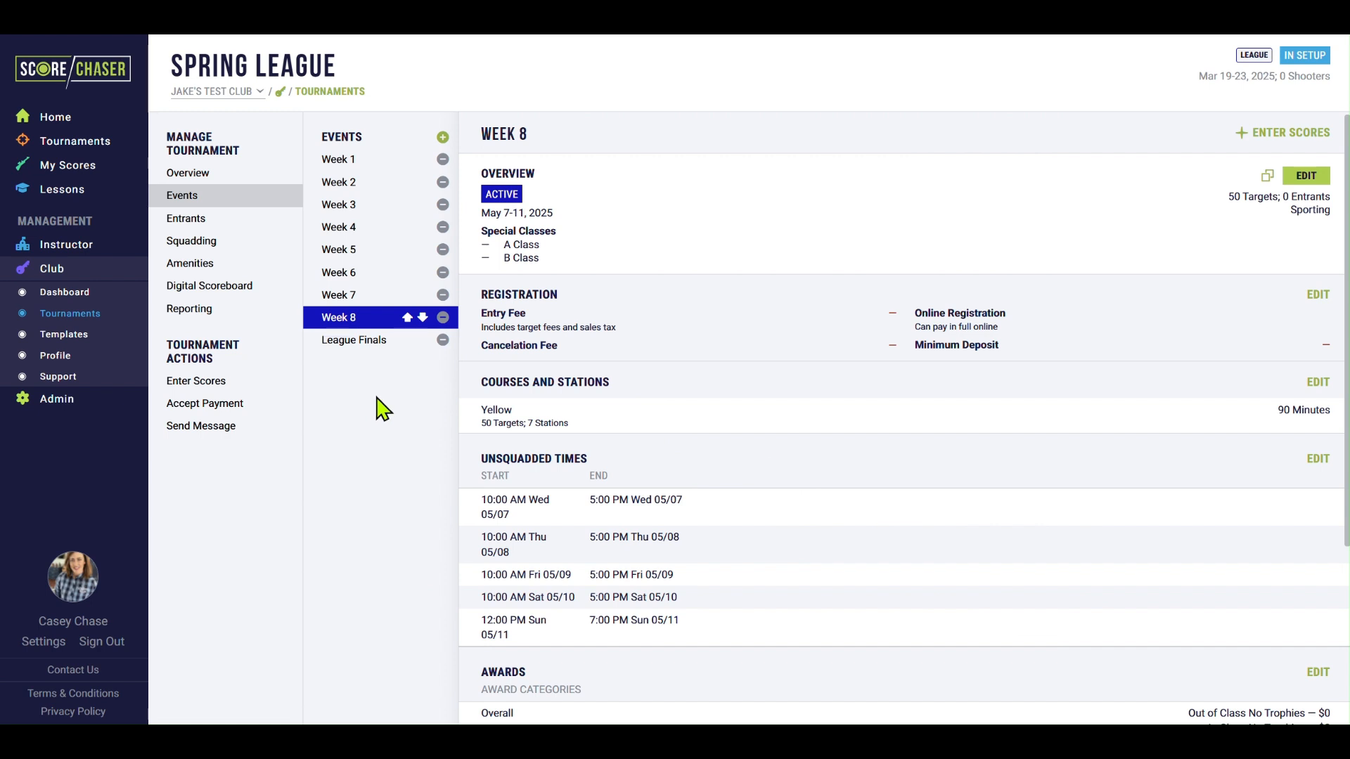
Step: Set the tournament's status to Upcoming and review the date ranges offered in the overview's tournament schedule
left_click(198, 180)
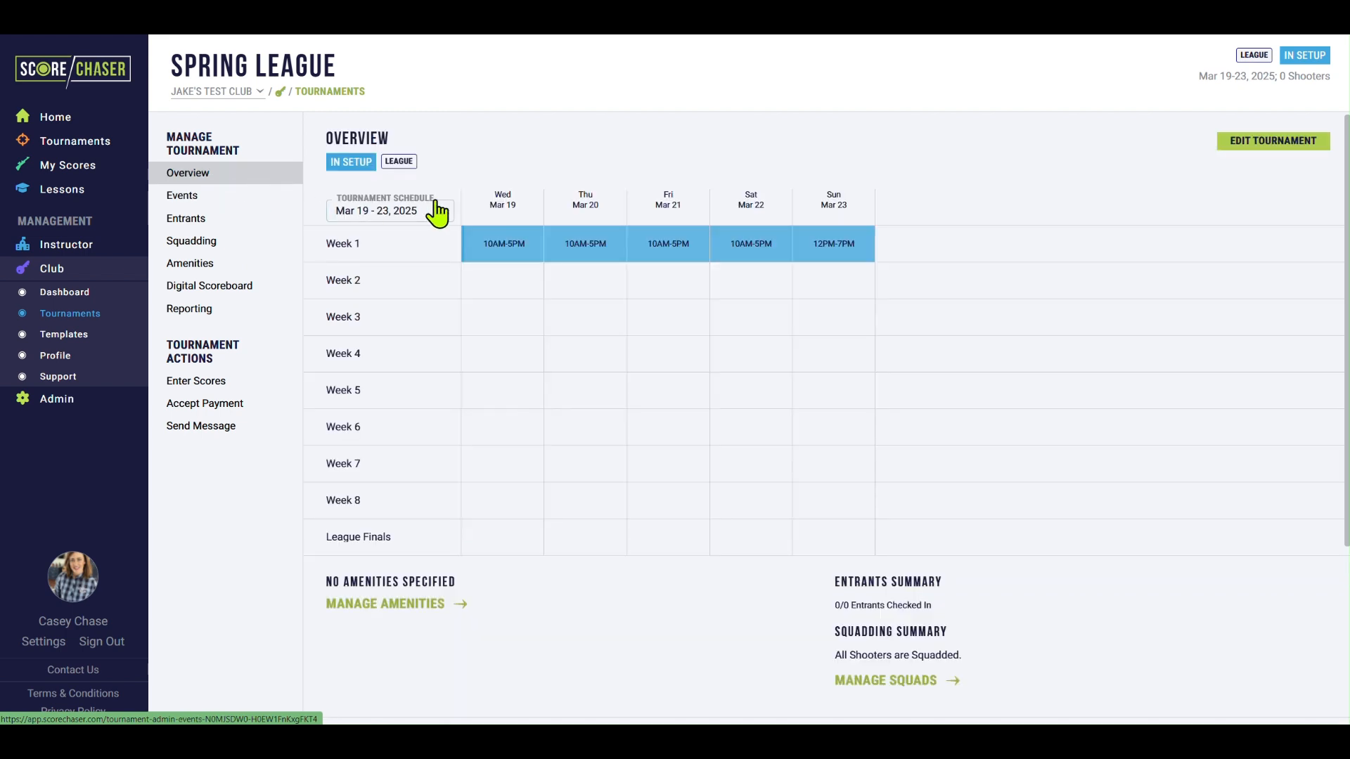
left_click(1227, 153)
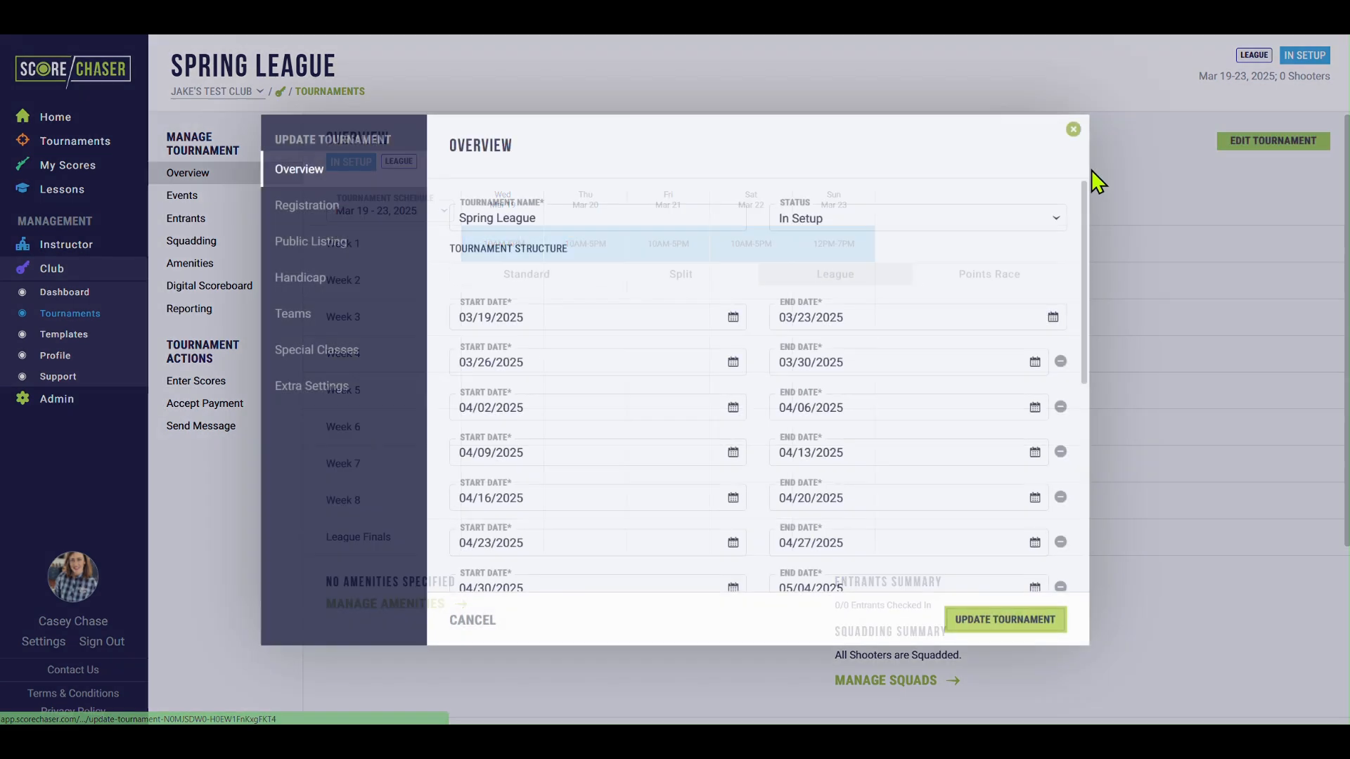
left_click(856, 220)
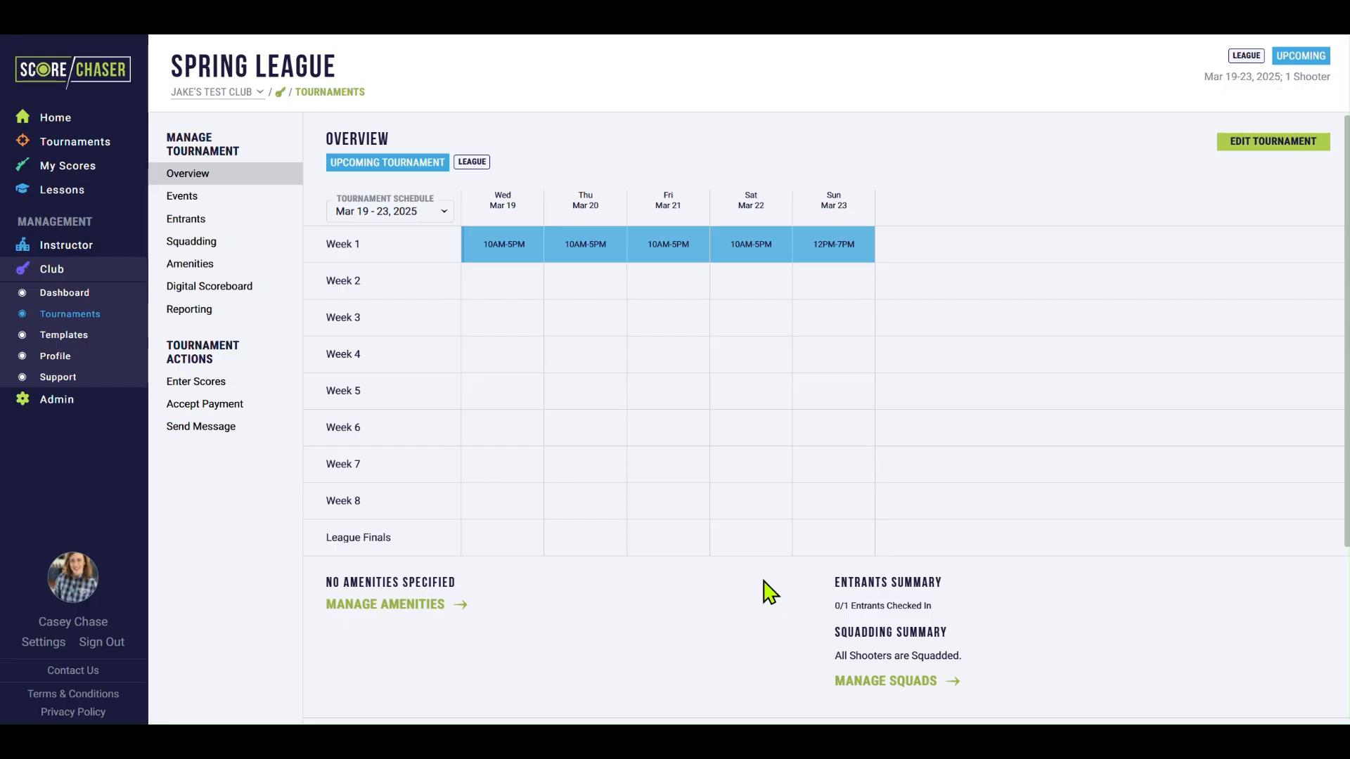
left_click(431, 226)
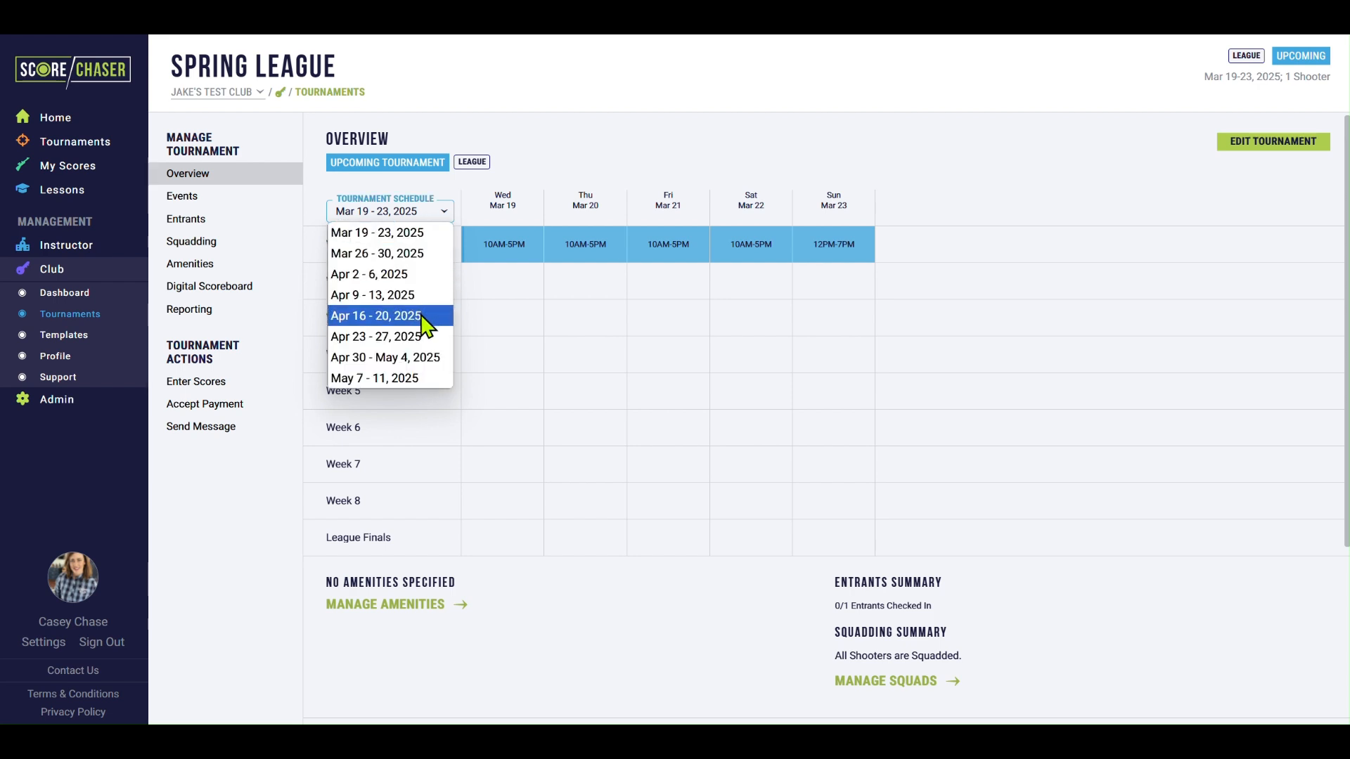
left_click(557, 313)
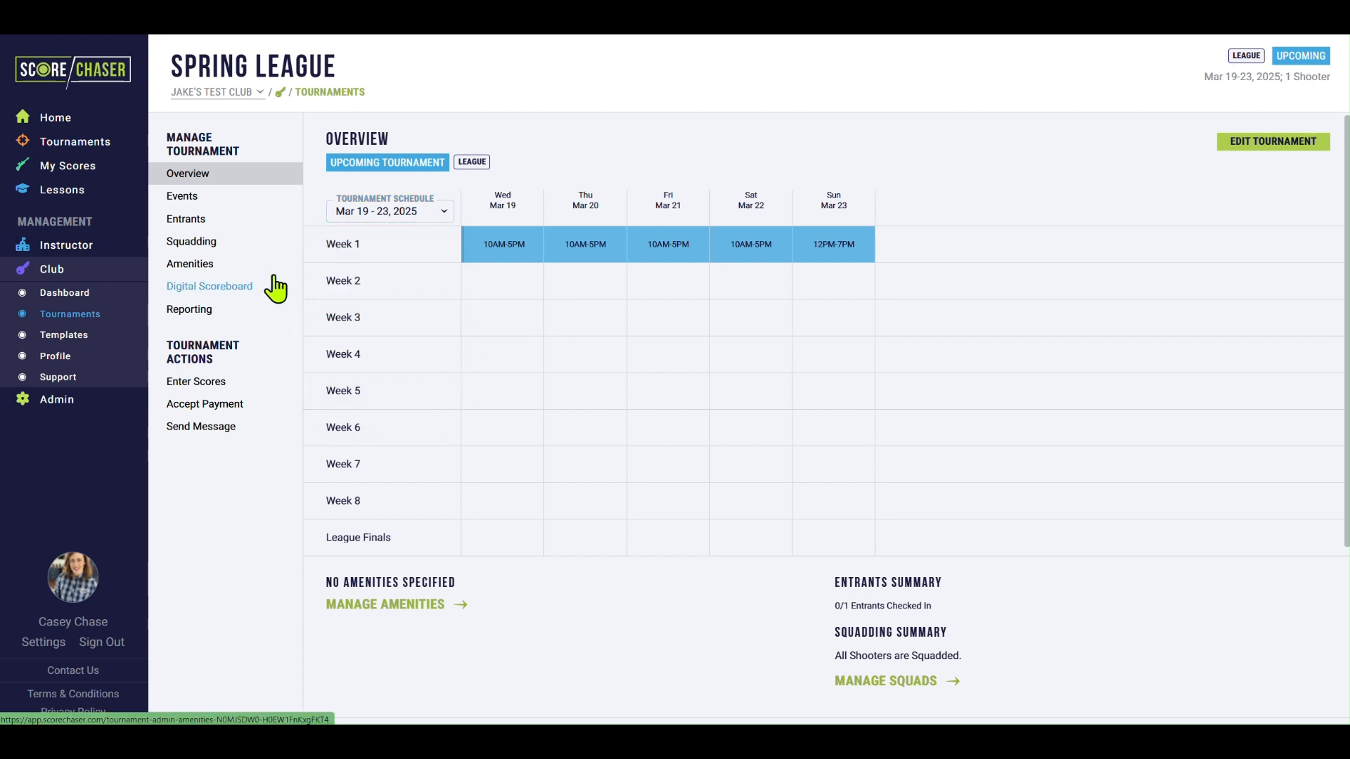
Step: Mark the first entrant as Not Registered for Week 4 and save the entrant
left_click(222, 222)
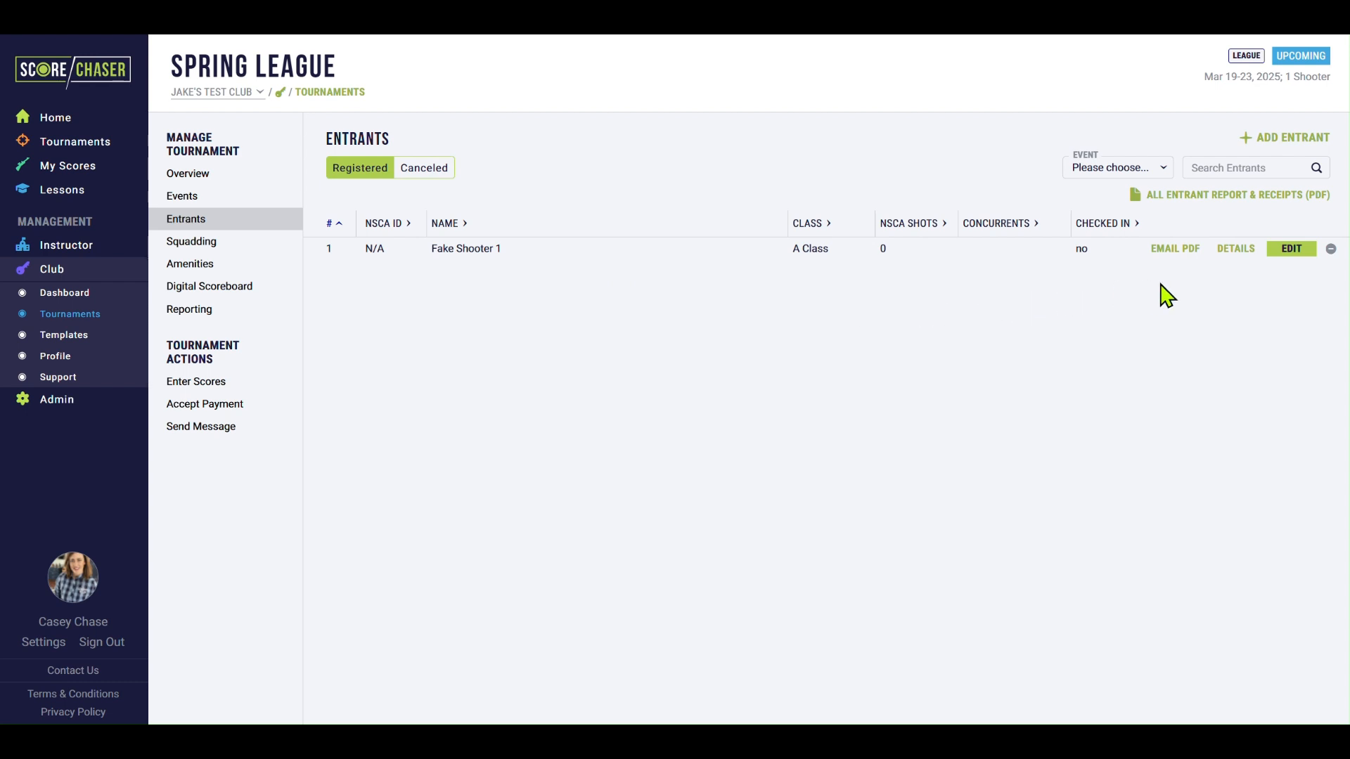
left_click(1273, 252)
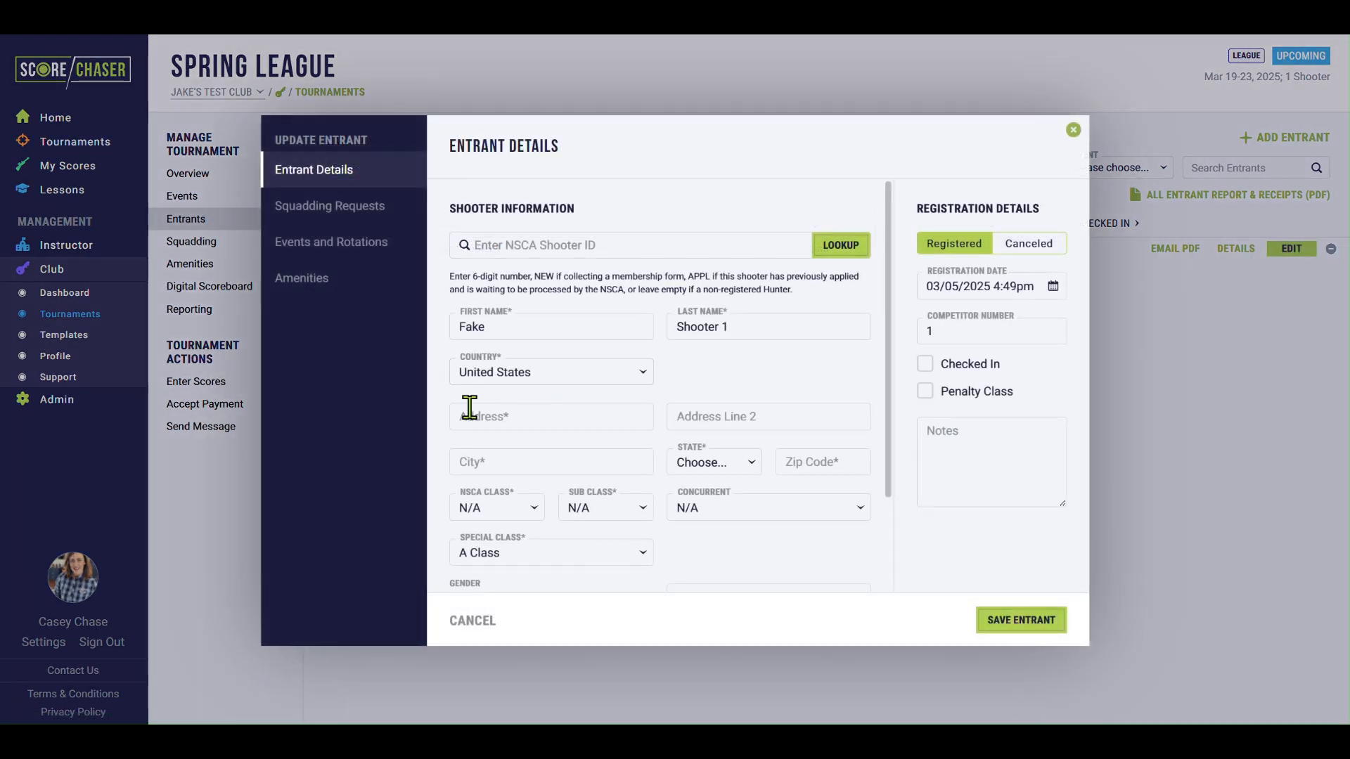
left_click(377, 250)
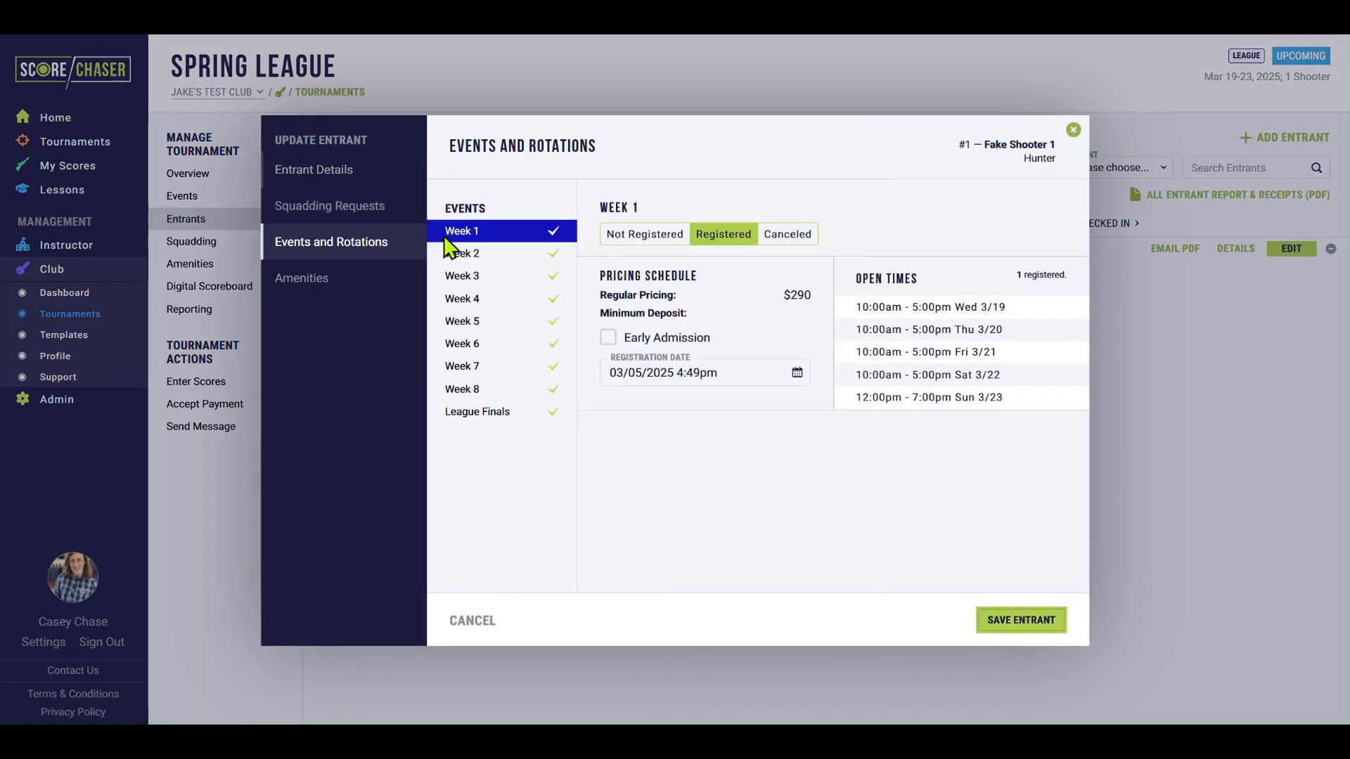
left_click(530, 255)
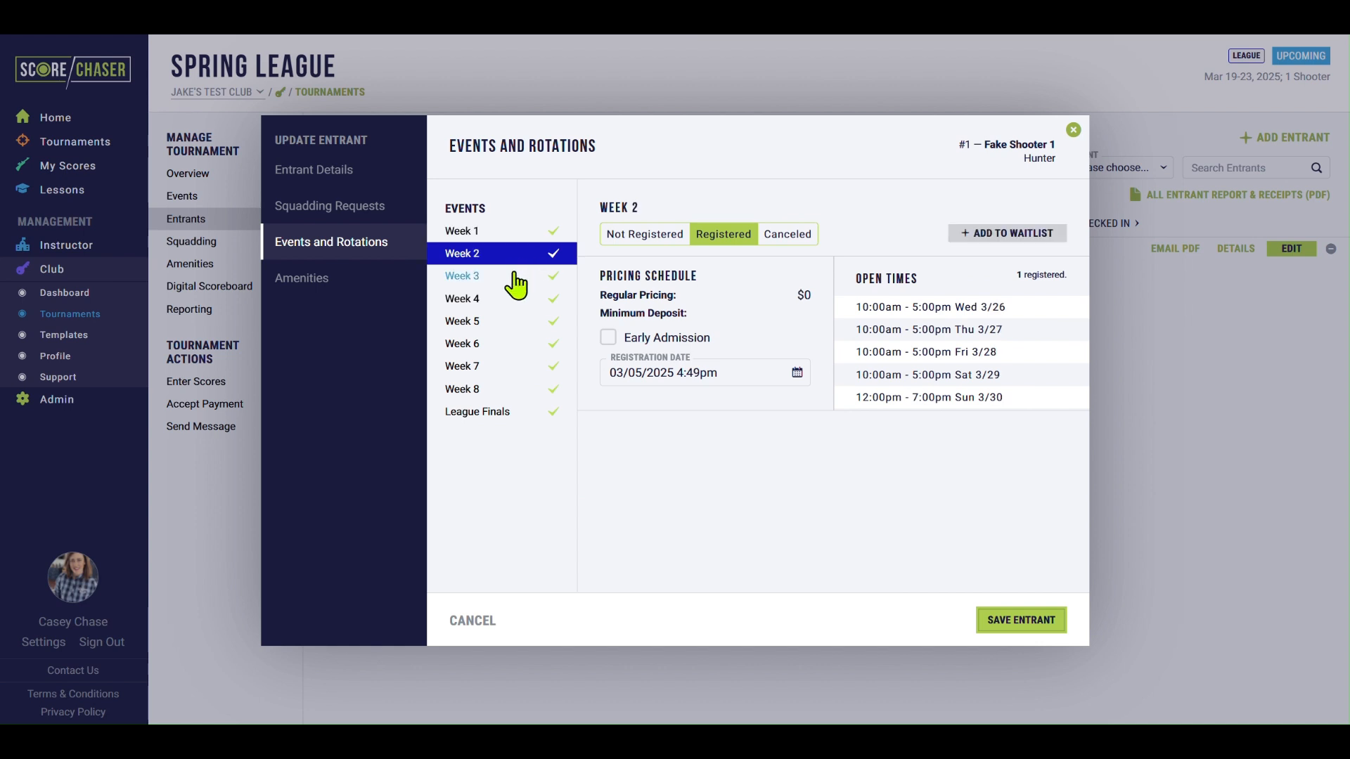
left_click(512, 280)
left_click(511, 300)
left_click(654, 236)
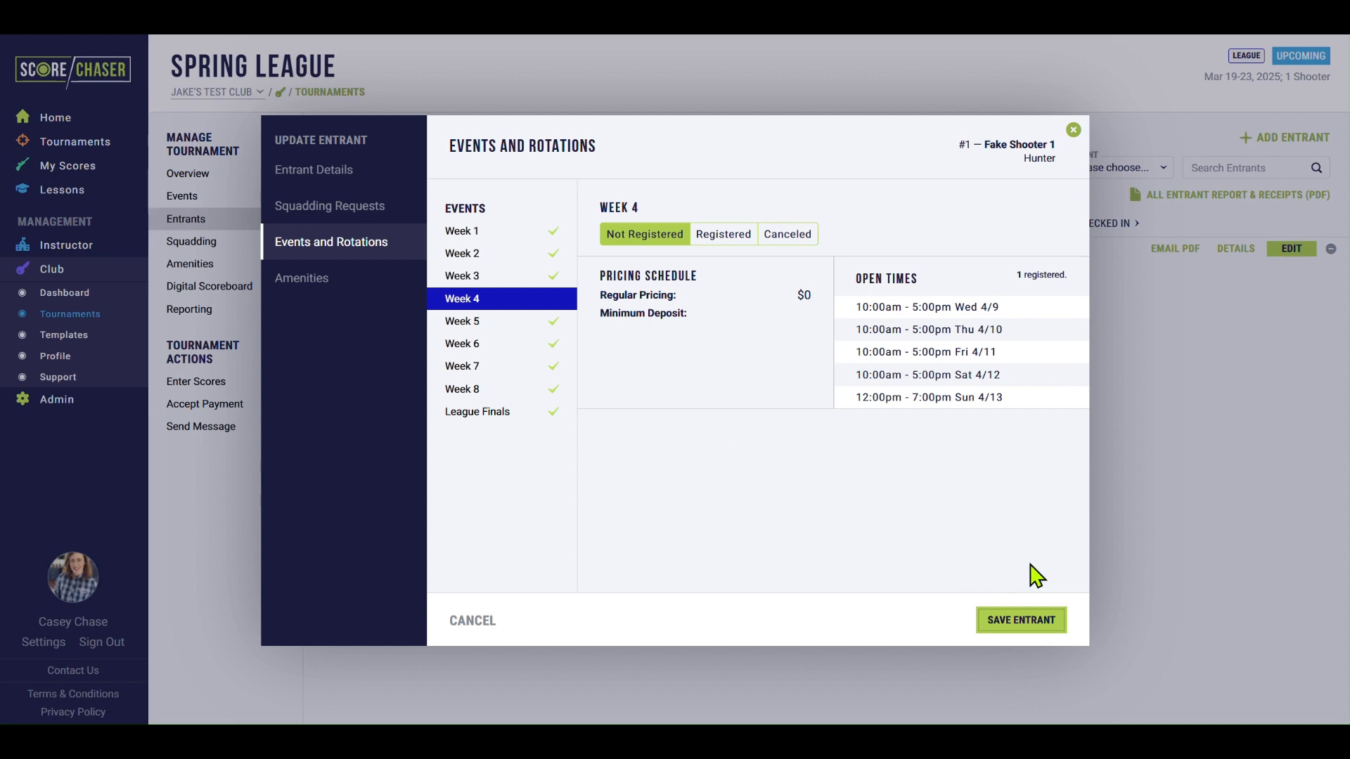
left_click(1021, 618)
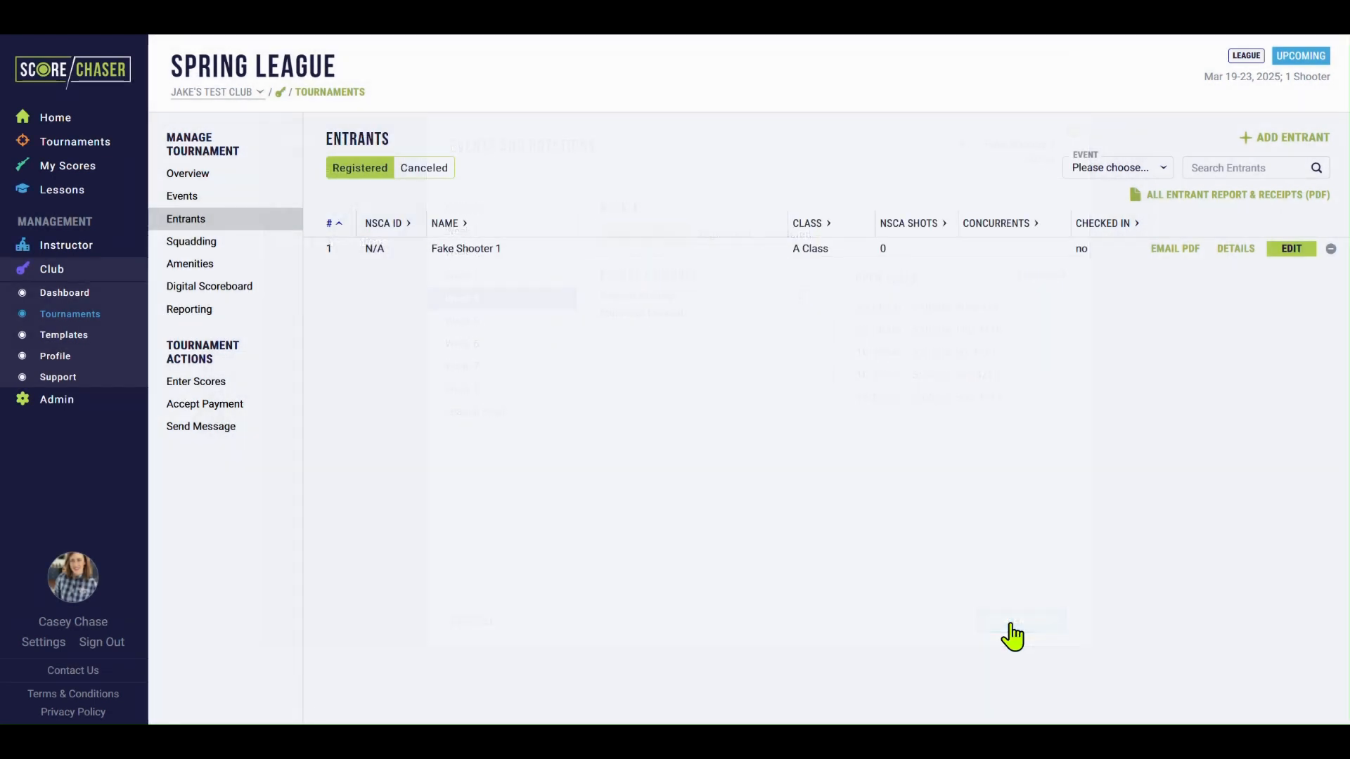
Step: Open the entrant's details and review their tournament schedule for different league weeks
left_click(1232, 252)
left_click(415, 400)
left_click(412, 440)
key("Down")
left_click(411, 399)
left_click(414, 420)
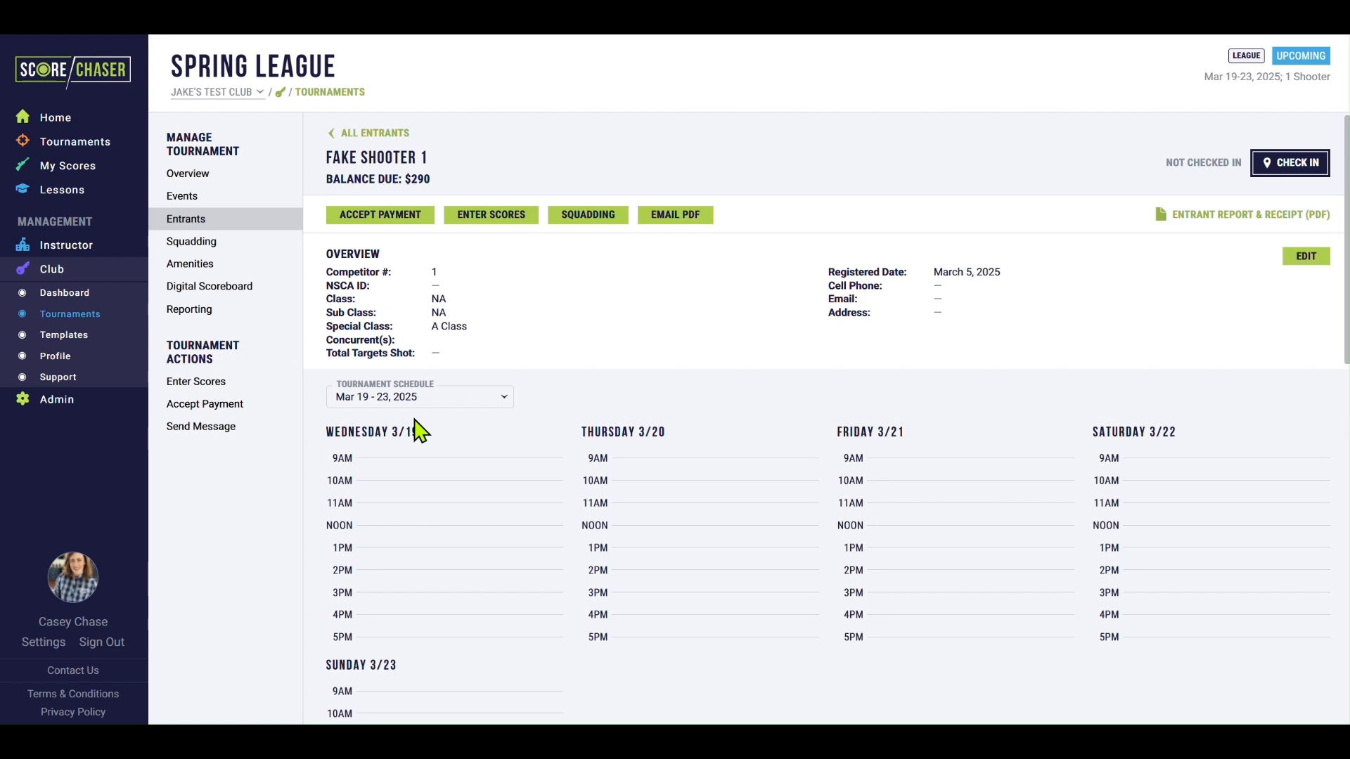
Step: Open the tournament's reporting page and view the available report types
left_click(172, 310)
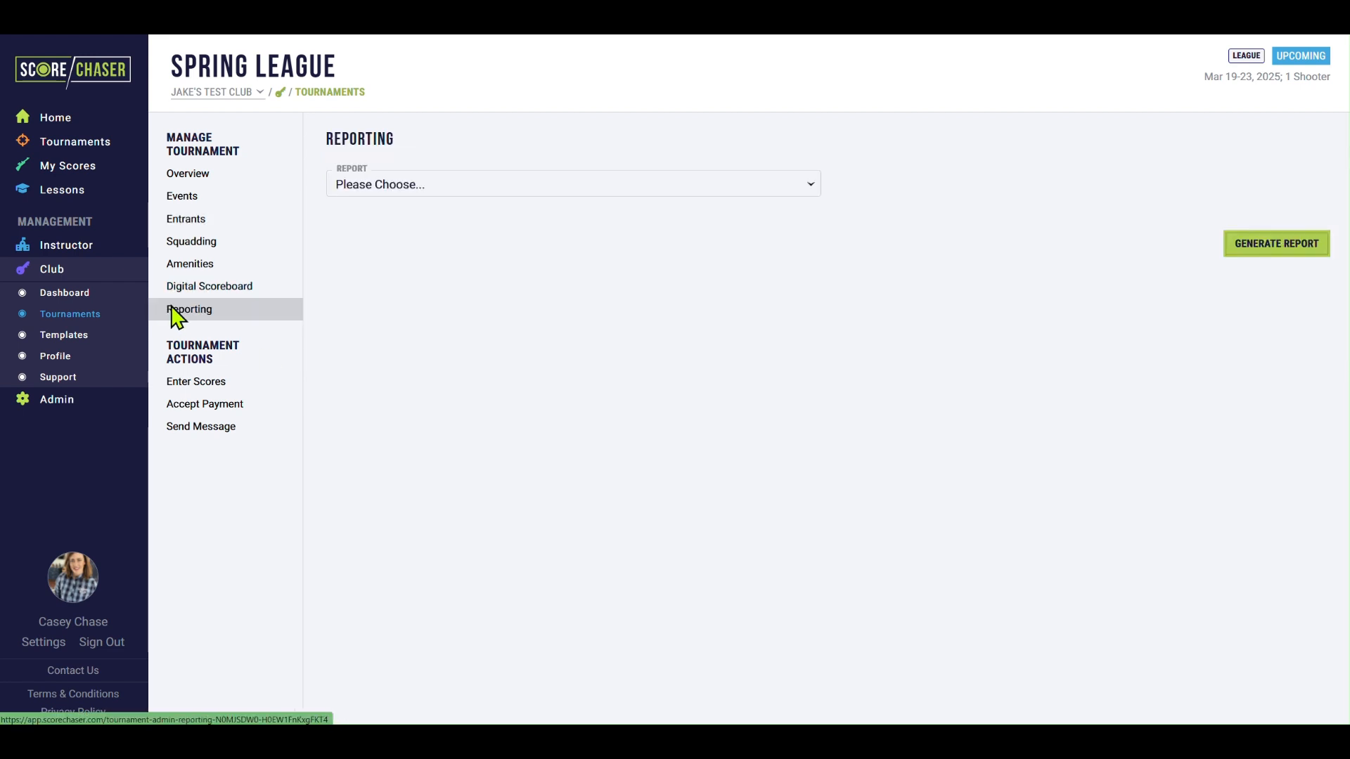
left_click(461, 185)
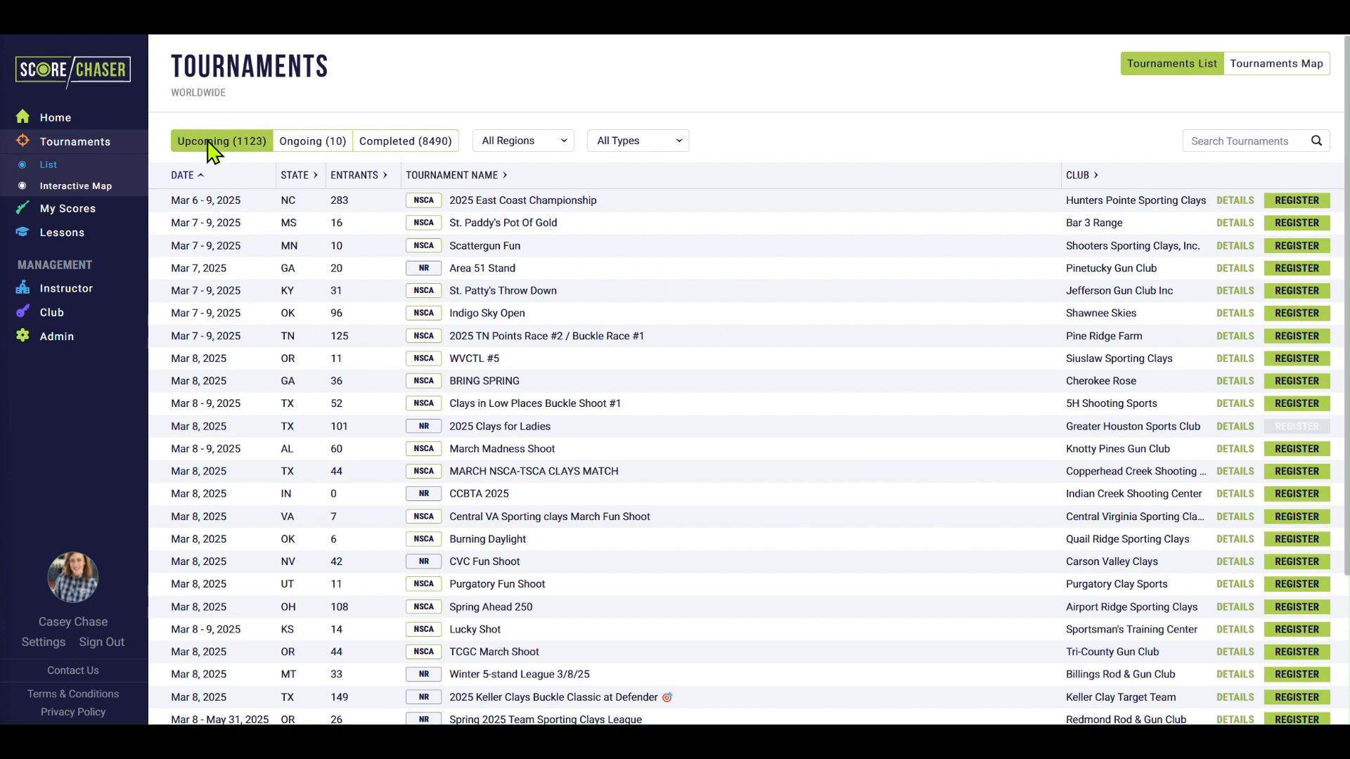
Step: View the ongoing and completed tournaments in the worldwide tournaments list
left_click(324, 149)
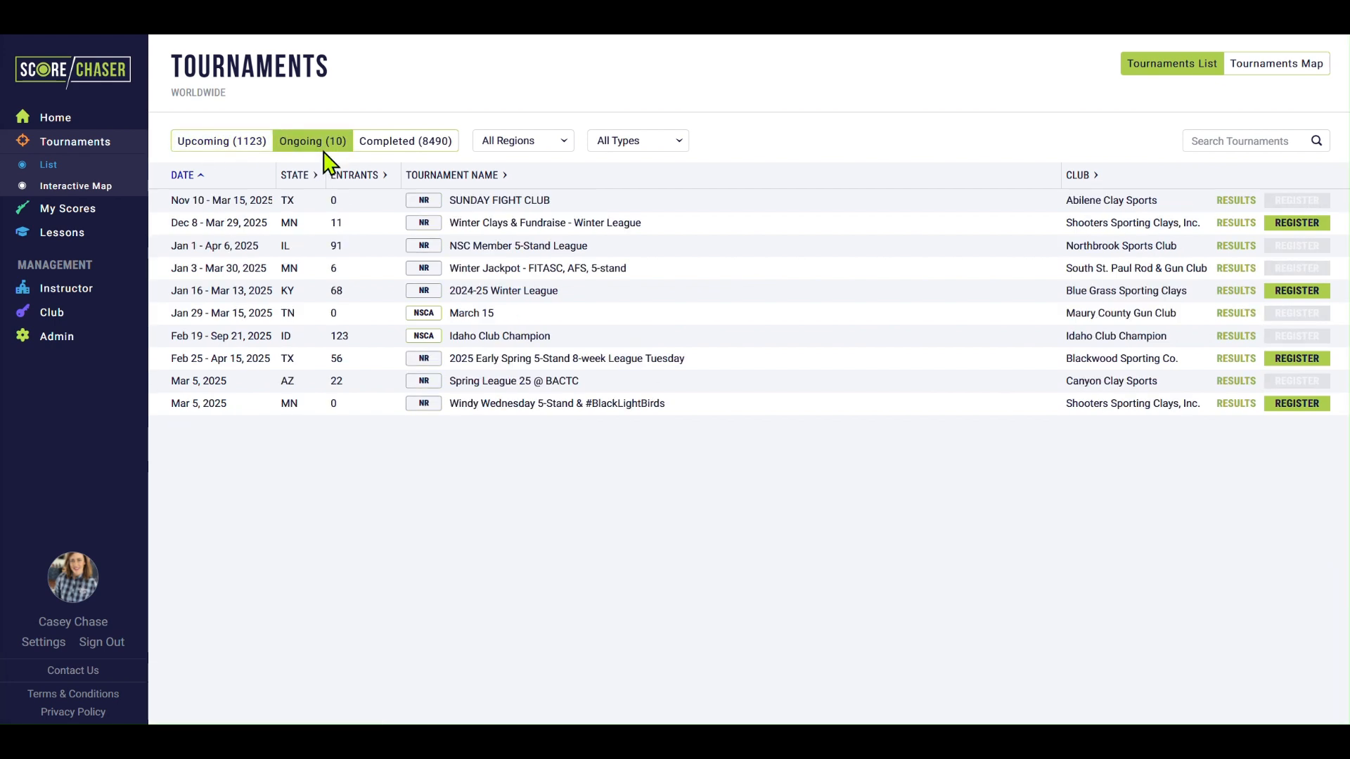
left_click(380, 144)
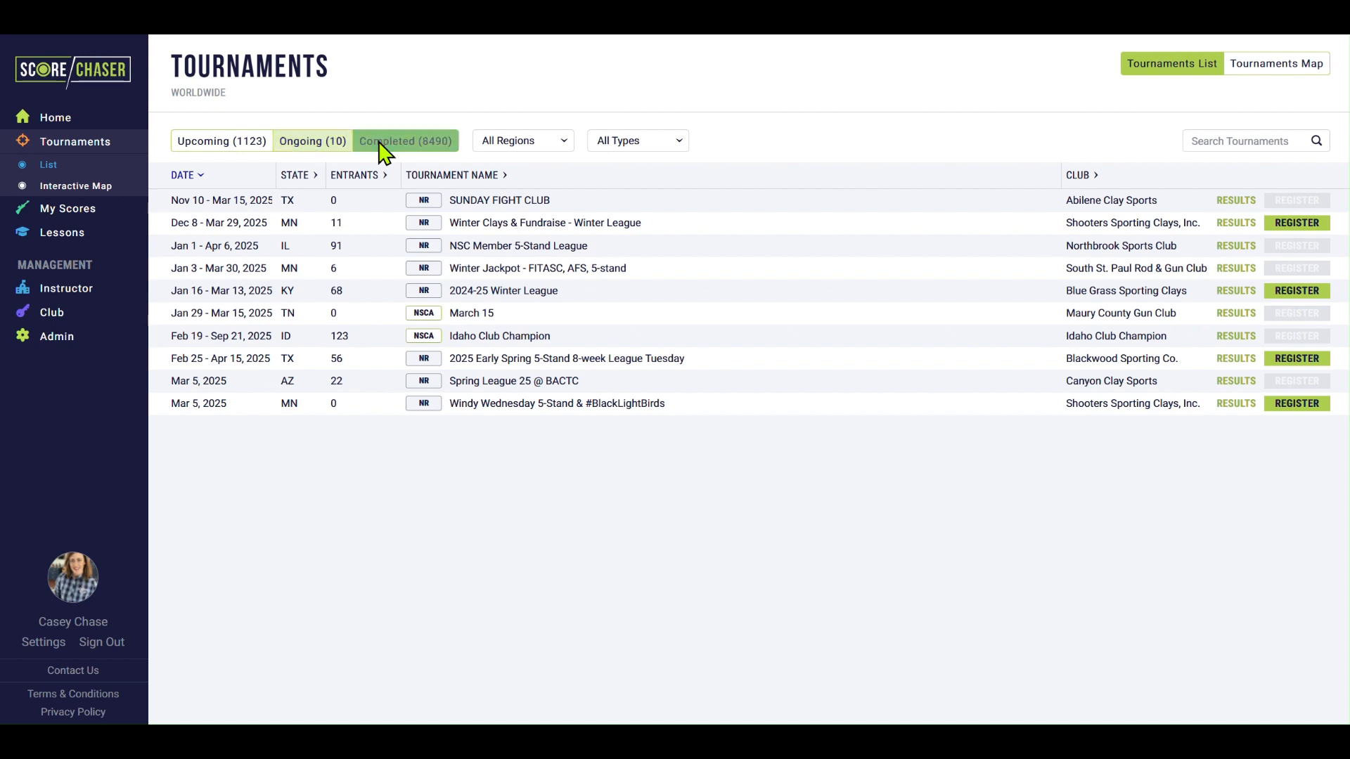